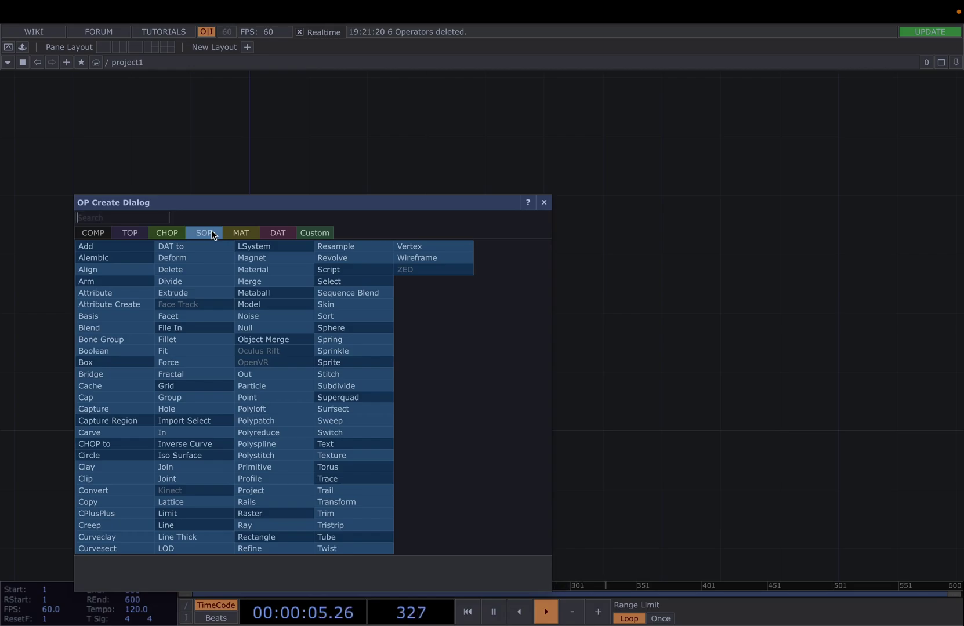
# - Add a Tube SOP to the empty project network
pyautogui.write('t')
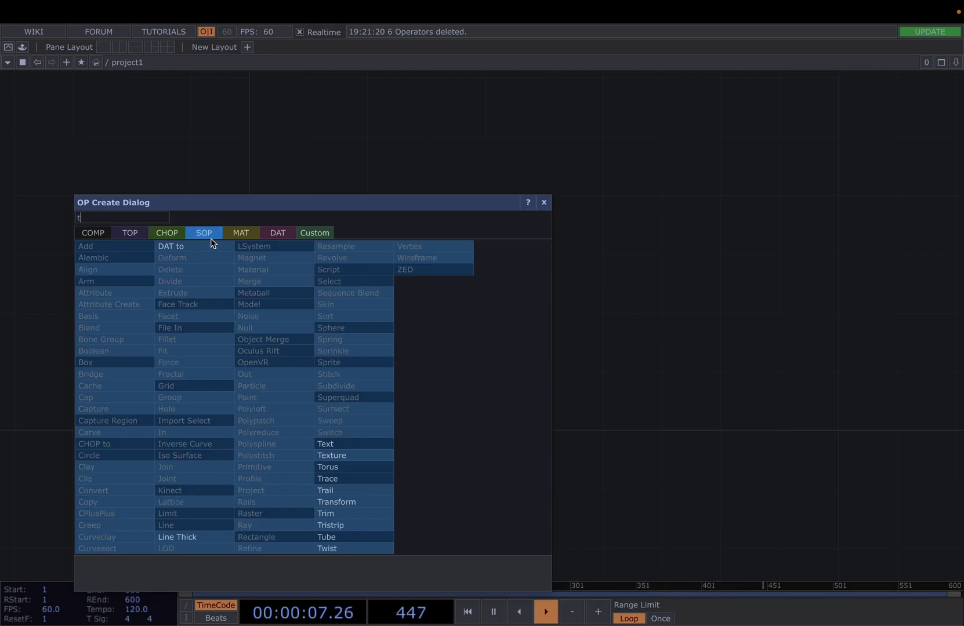
pyautogui.write('u')
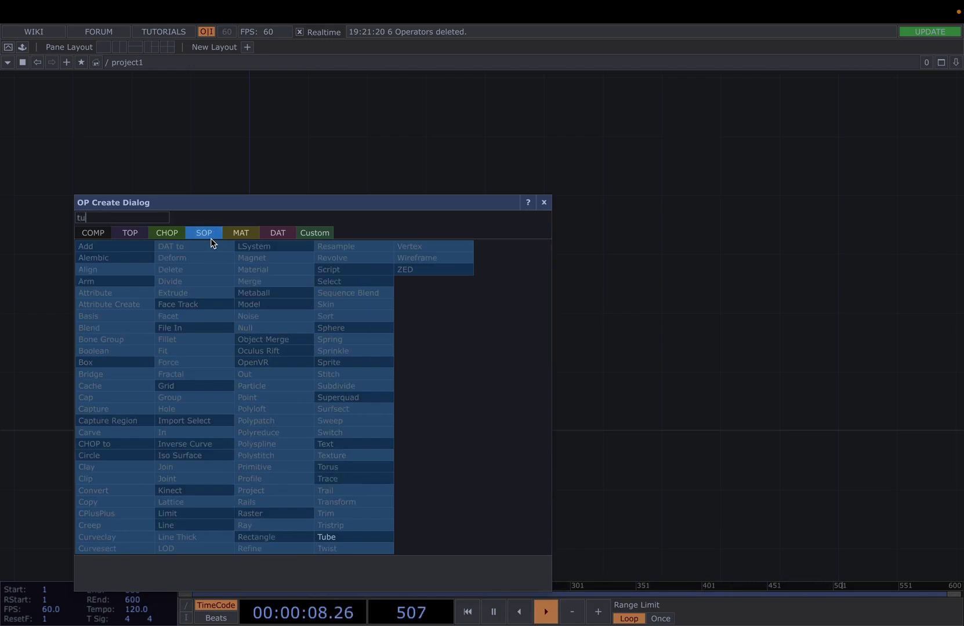
pyautogui.click(329, 540)
pyautogui.click(190, 300)
pyautogui.scroll(5, 190, 300)
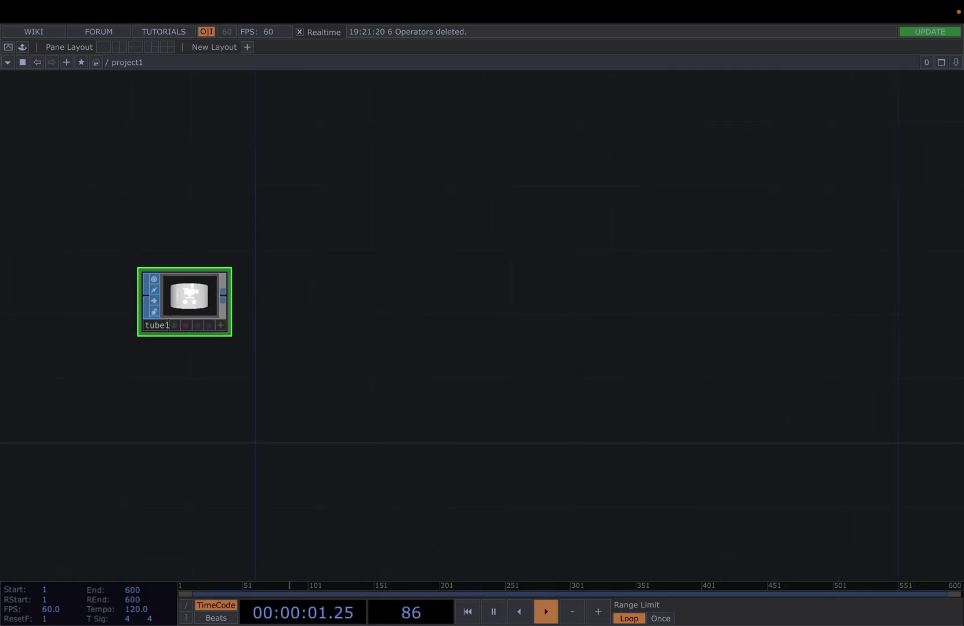
# - Orient the tube along the Z axis and lengthen it by raising its height to the end of the range
pyautogui.press('p')
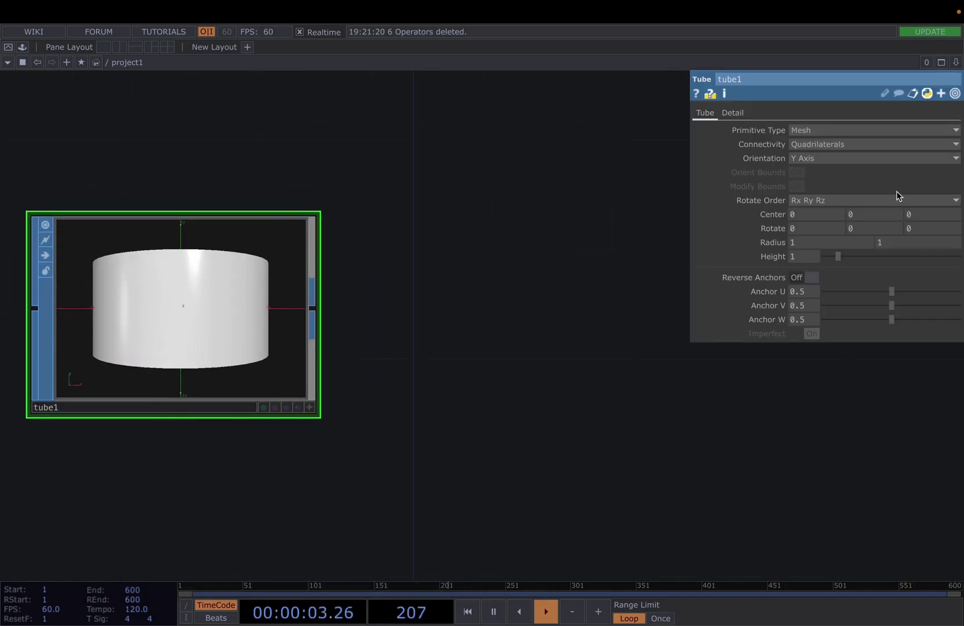
pyautogui.click(825, 159)
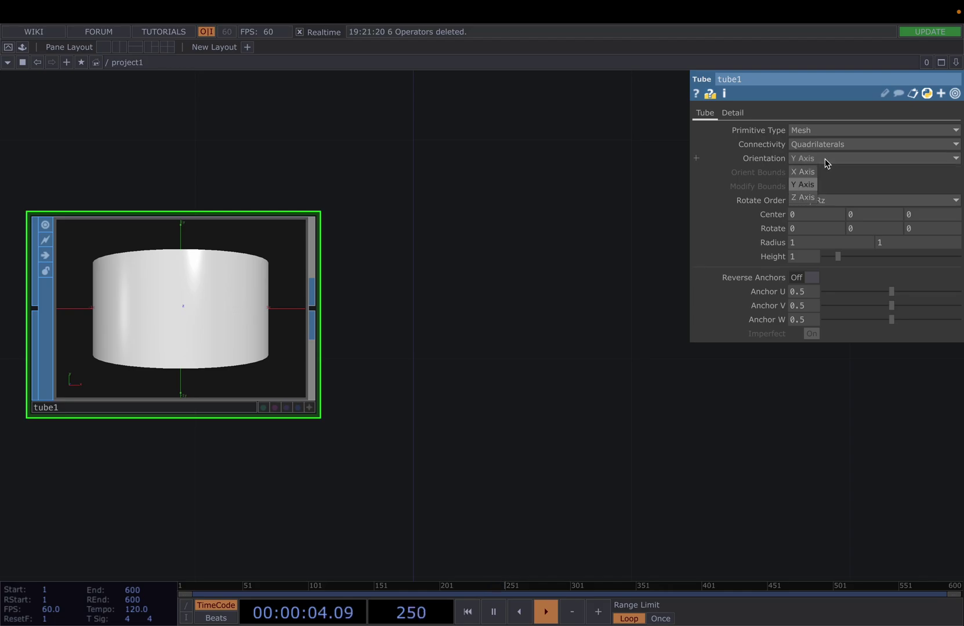
pyautogui.click(804, 194)
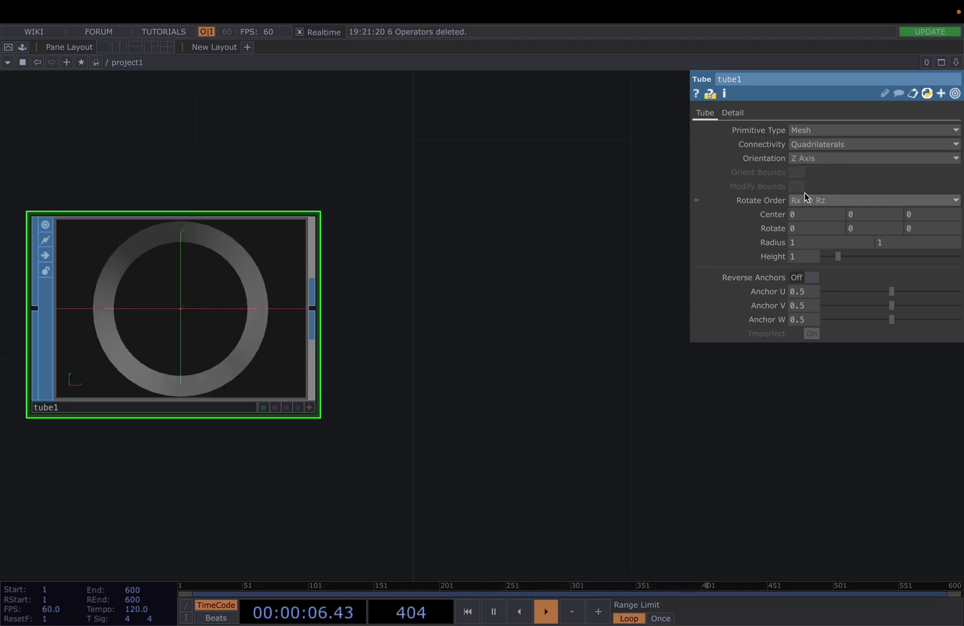
pyautogui.click(311, 409)
pyautogui.moveTo(278, 360); pyautogui.dragTo(234, 376)
pyautogui.scroll(-3, 232, 374)
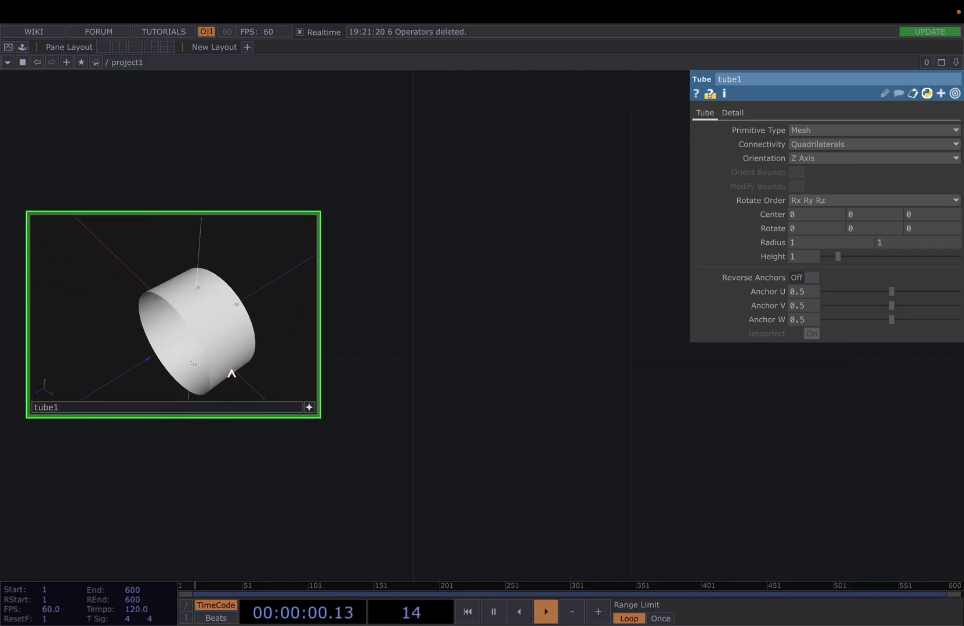
pyautogui.moveTo(843, 259); pyautogui.dragTo(960, 256)
pyautogui.moveTo(207, 361); pyautogui.dragTo(238, 341)
# - Set the tube's detail to 1000 rows and 1000 columns
pyautogui.click(732, 113)
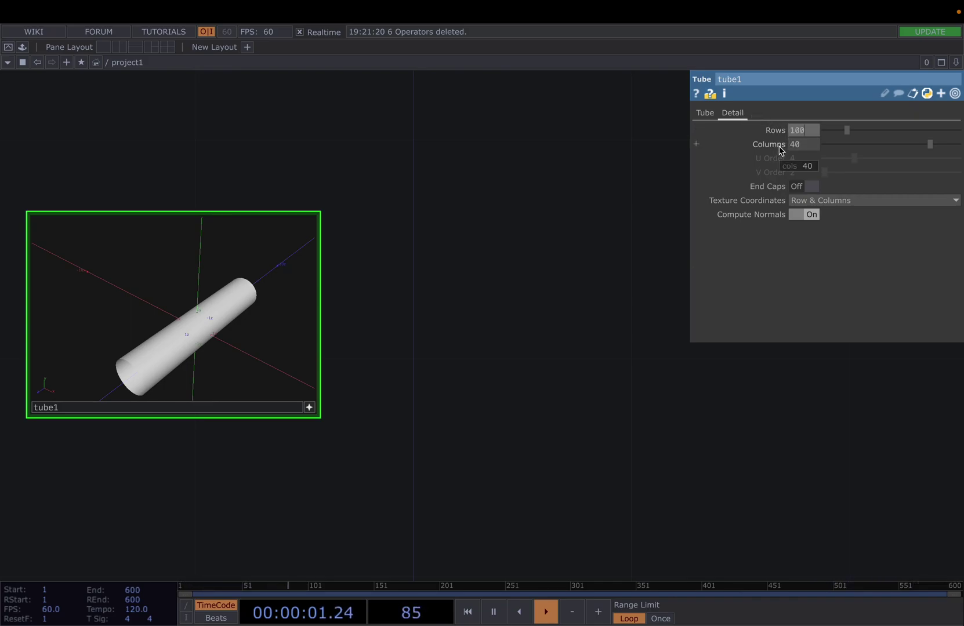
pyautogui.write('0')
pyautogui.press('Tab')
pyautogui.write('1000')
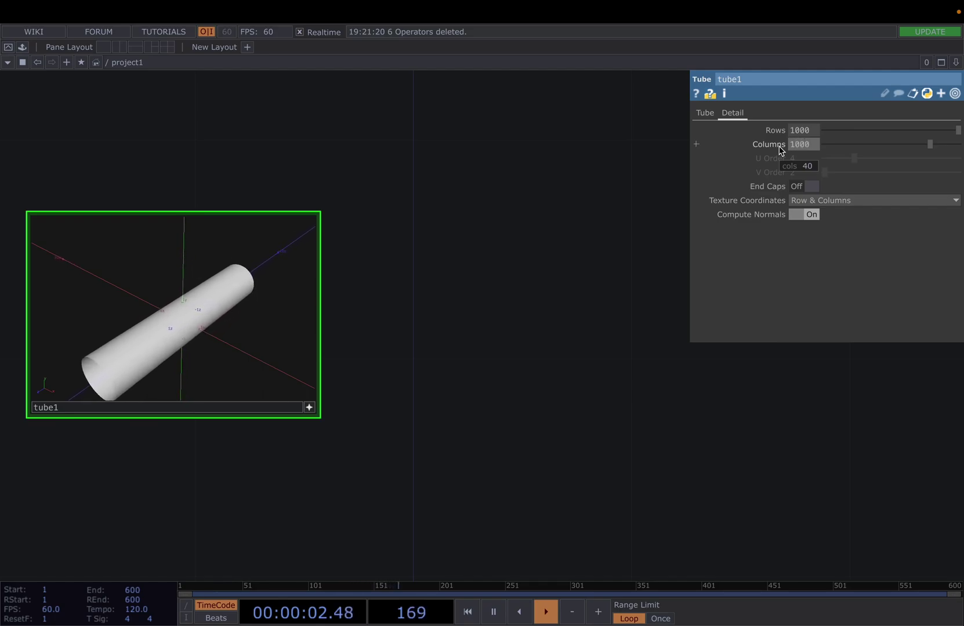
pyautogui.press('Return')
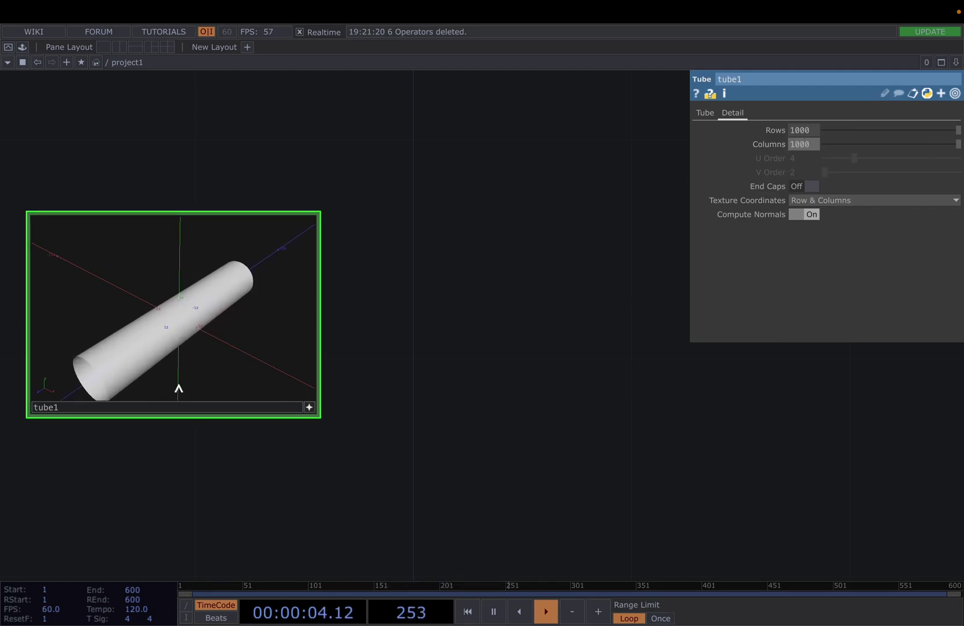
pyautogui.moveTo(174, 371); pyautogui.dragTo(189, 359)
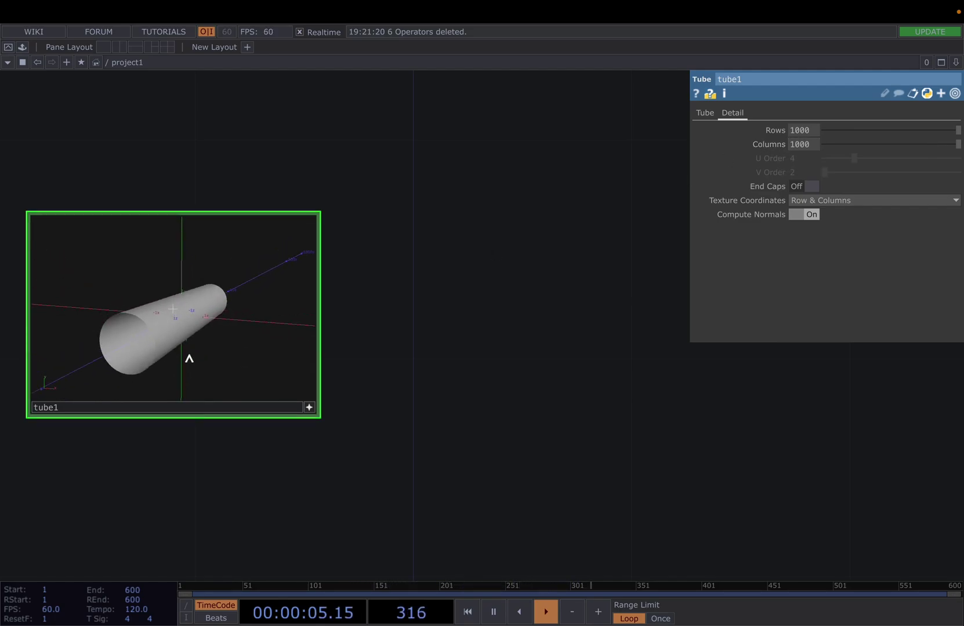
pyautogui.click(309, 407)
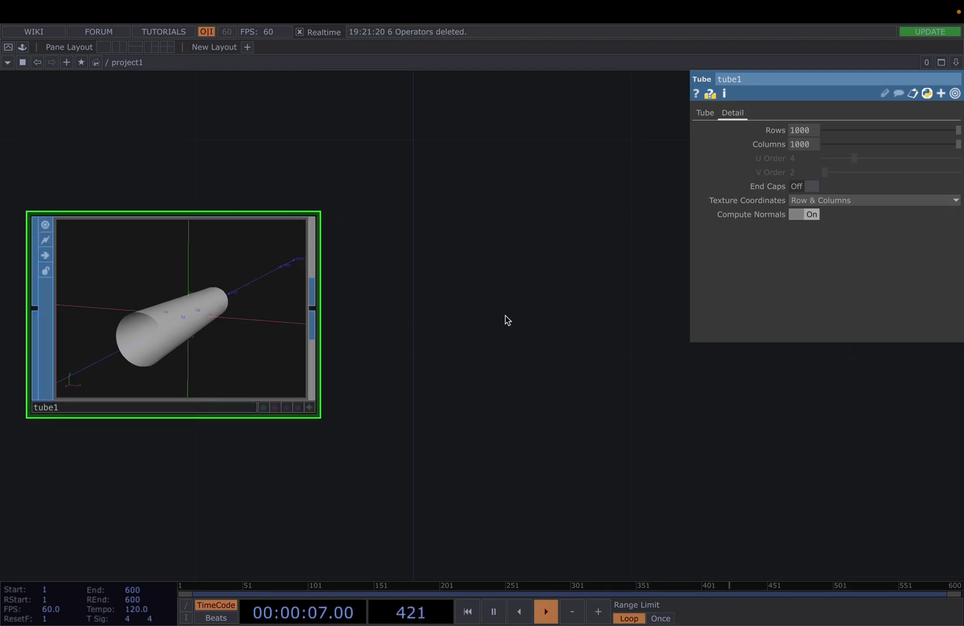
# - Add a Twist SOP connected to the tube's output
pyautogui.moveTo(499, 315); pyautogui.dragTo(411, 288)
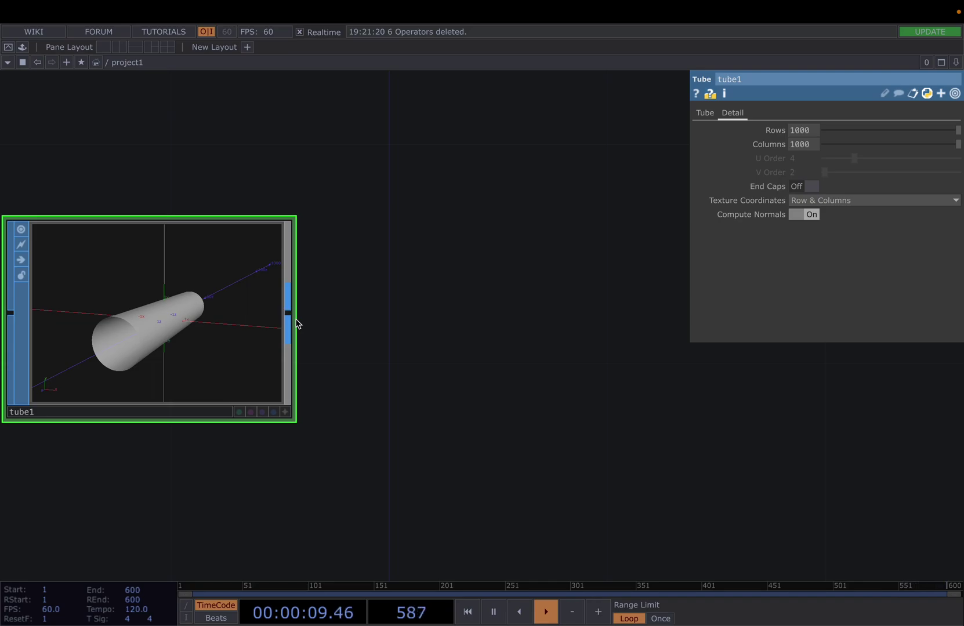
pyautogui.press('Tab')
pyautogui.write('tw')
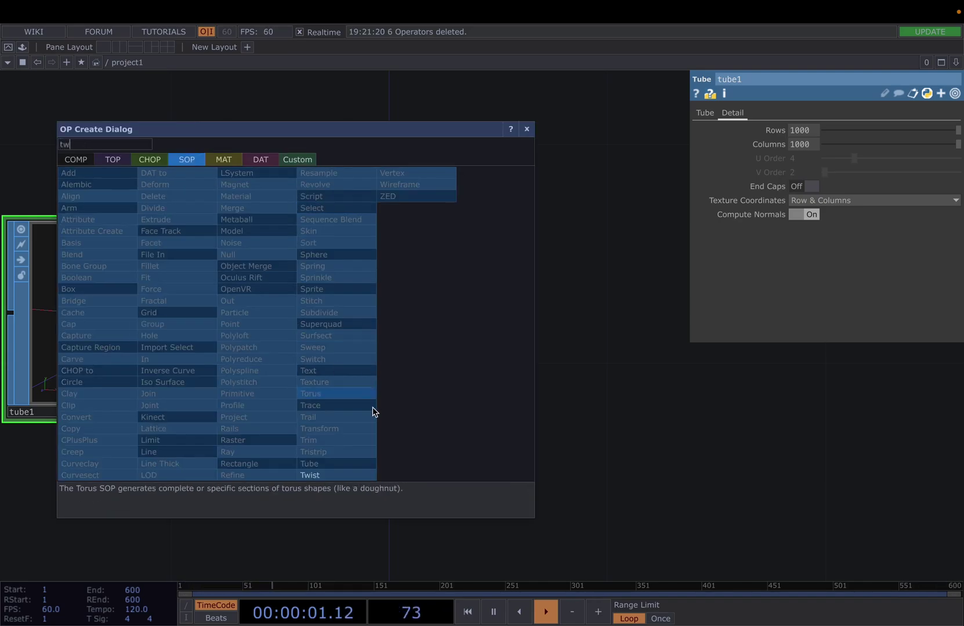
pyautogui.click(329, 476)
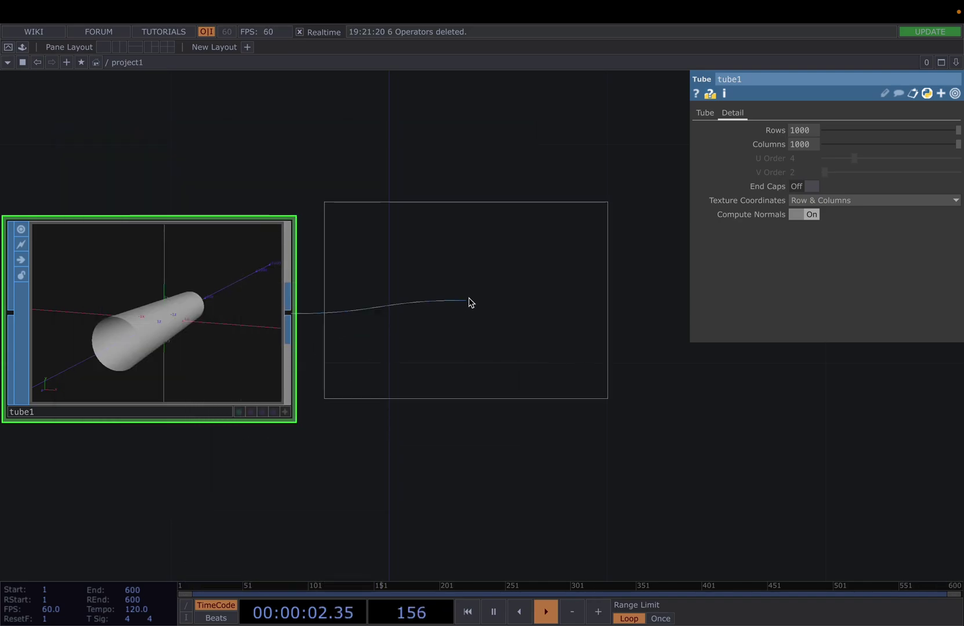
pyautogui.click(487, 313)
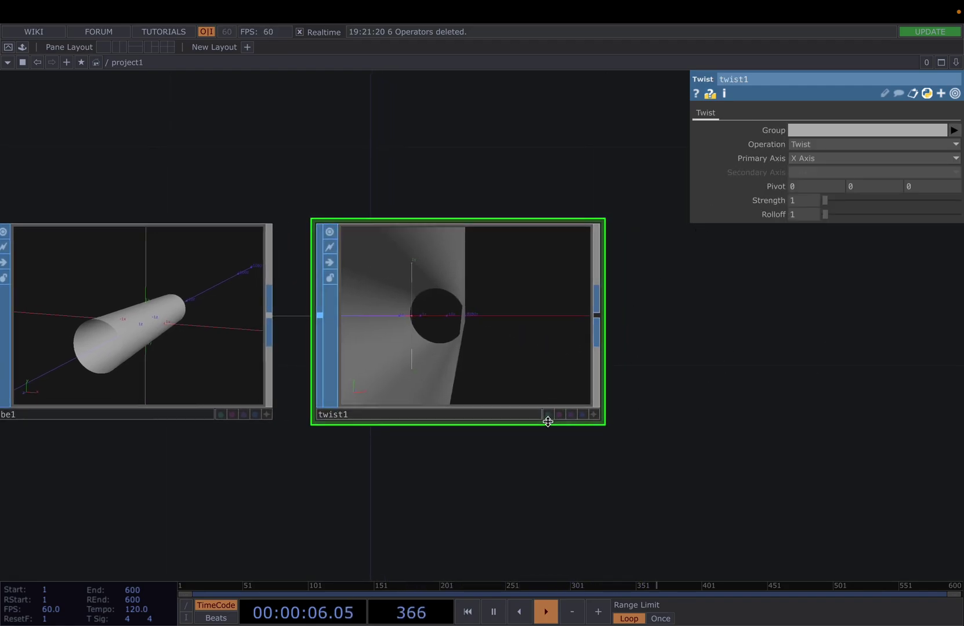
# - Raise the twist's strength to 61, keeping the Twist operation on the X axis
pyautogui.click(593, 414)
pyautogui.moveTo(452, 308)
pyautogui.mouseDown()
pyautogui.moveTo(483, 346)
pyautogui.moveTo(454, 306)
pyautogui.mouseUp()
pyautogui.scroll(-5, 452, 308)
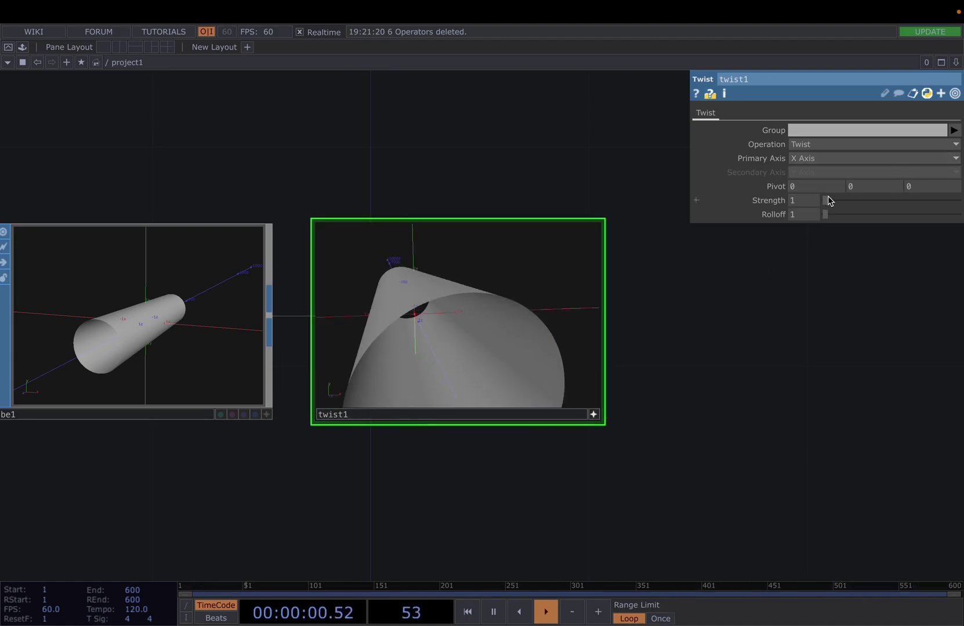
pyautogui.moveTo(828, 200); pyautogui.dragTo(850, 208)
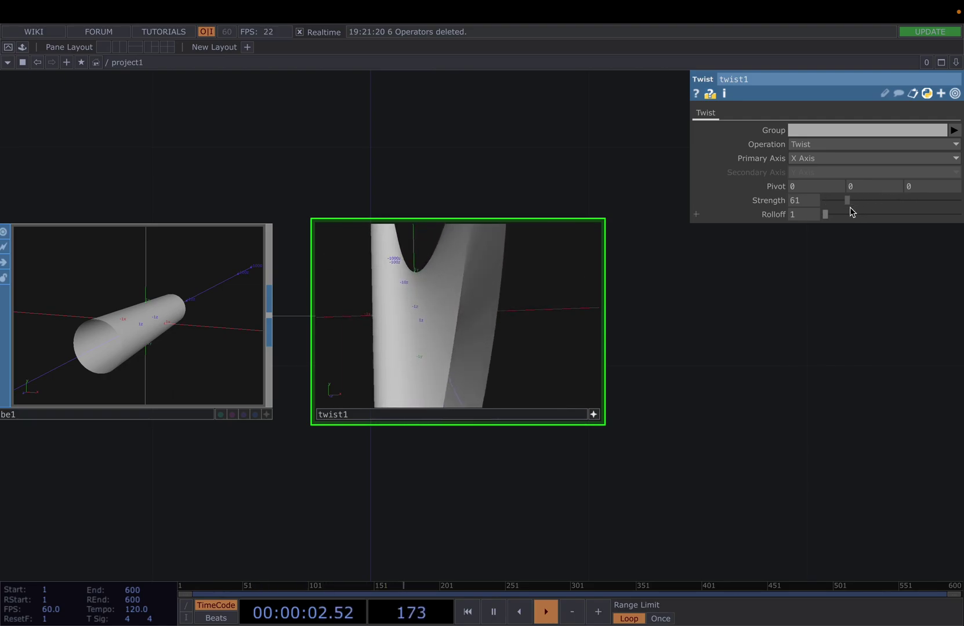
pyautogui.click(593, 414)
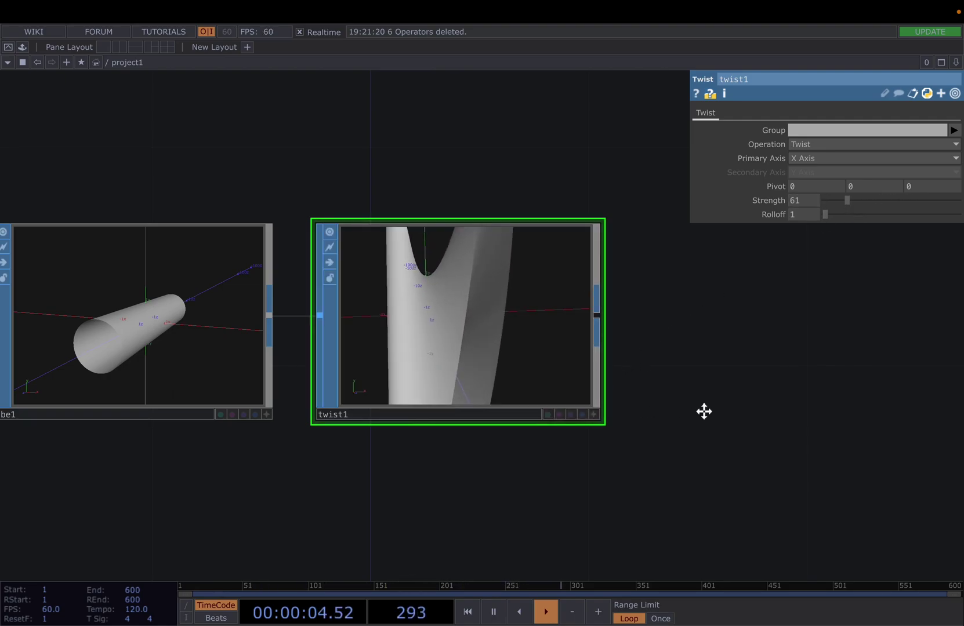
# - Add a Null SOP after the twist and orbit its preview to show the twisted shape
pyautogui.moveTo(704, 411); pyautogui.dragTo(329, 351)
pyautogui.press('Tab')
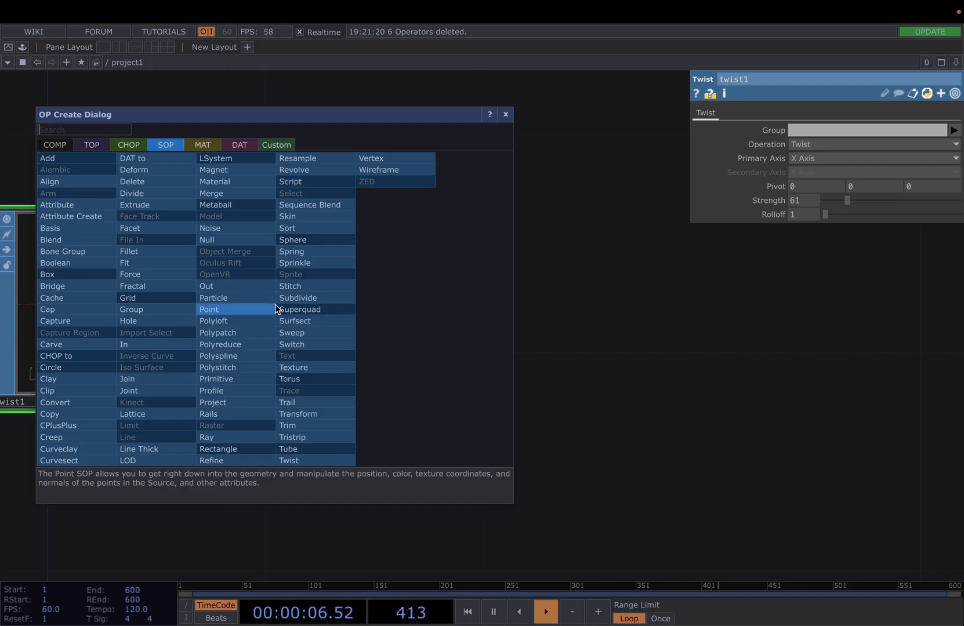
pyautogui.click(244, 241)
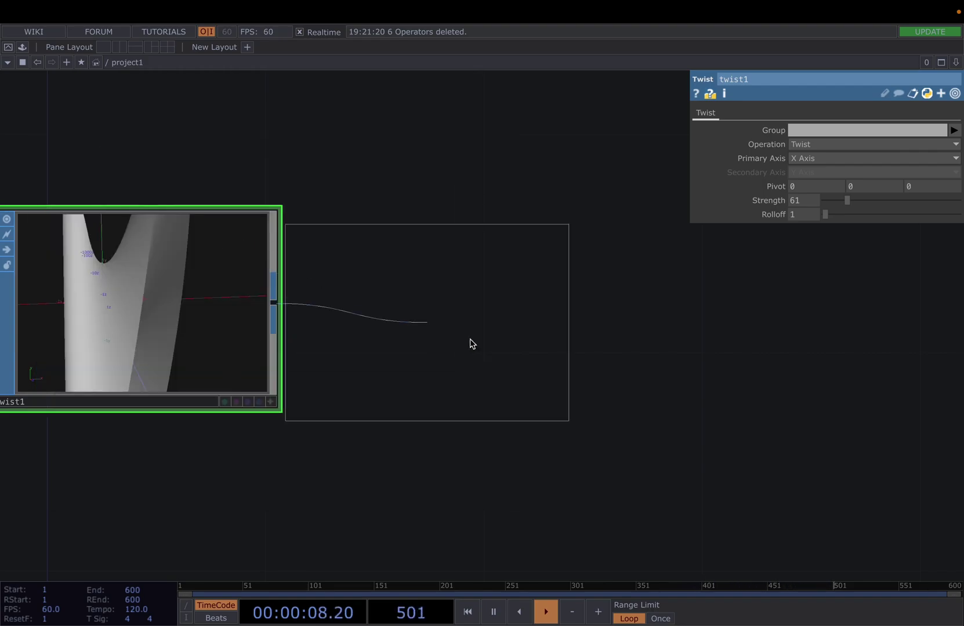
pyautogui.click(517, 312)
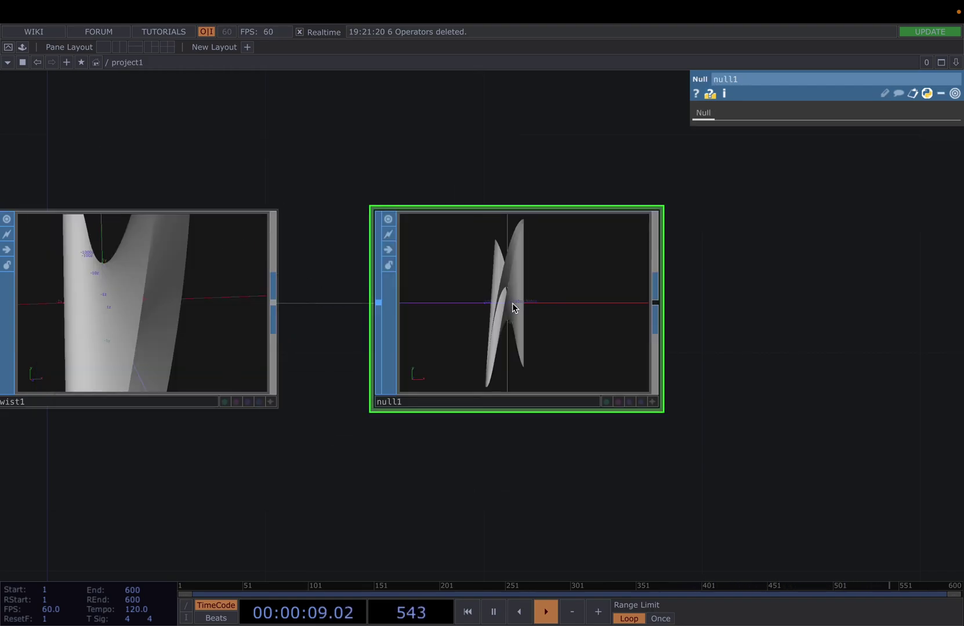
pyautogui.click(654, 403)
pyautogui.moveTo(543, 316); pyautogui.dragTo(574, 358)
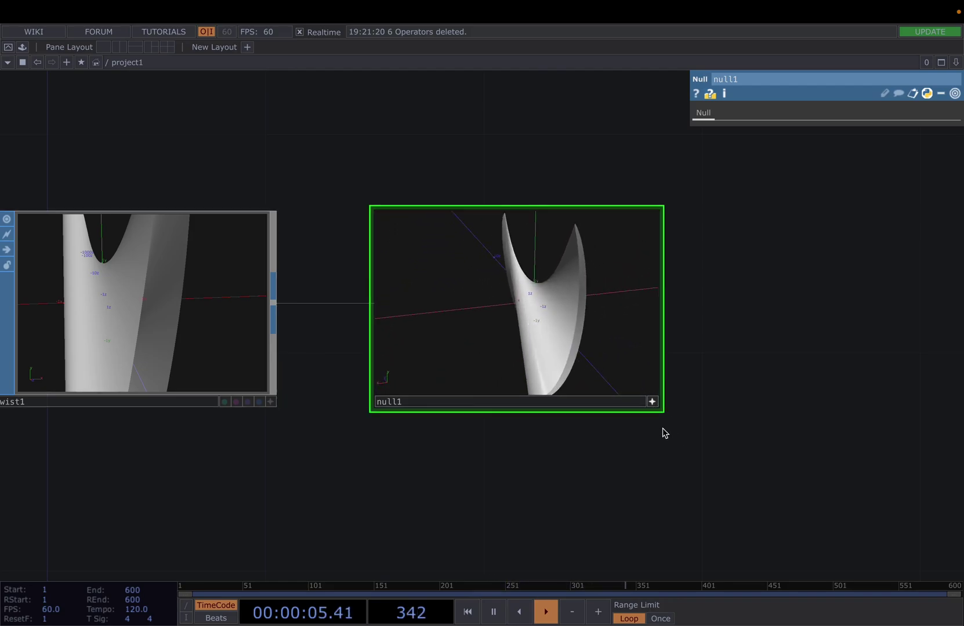
pyautogui.click(652, 402)
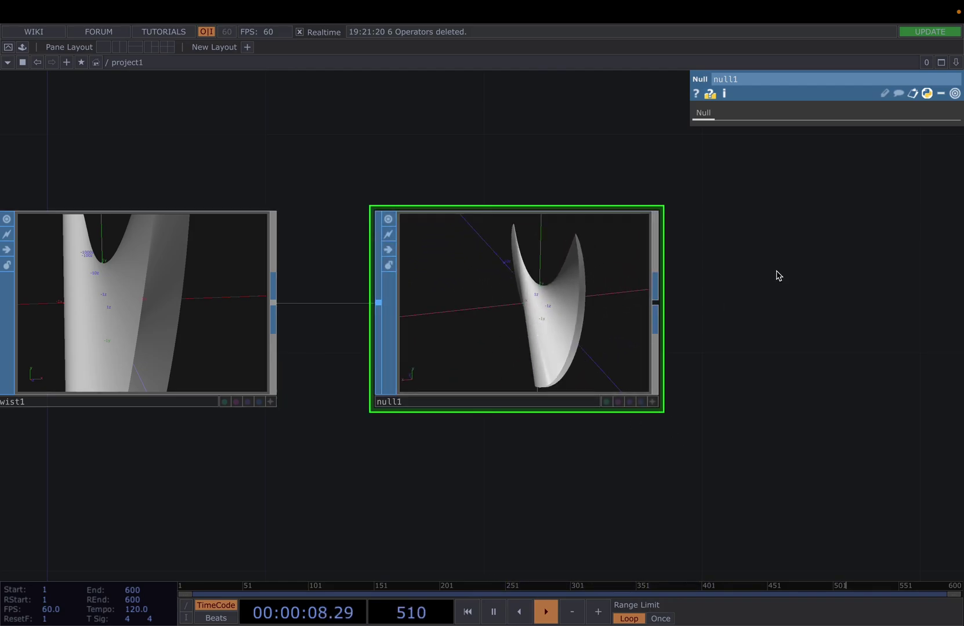
# - Add a SOP to CHOP fed by the null to convert its point positions into channels
pyautogui.rightClick(657, 303)
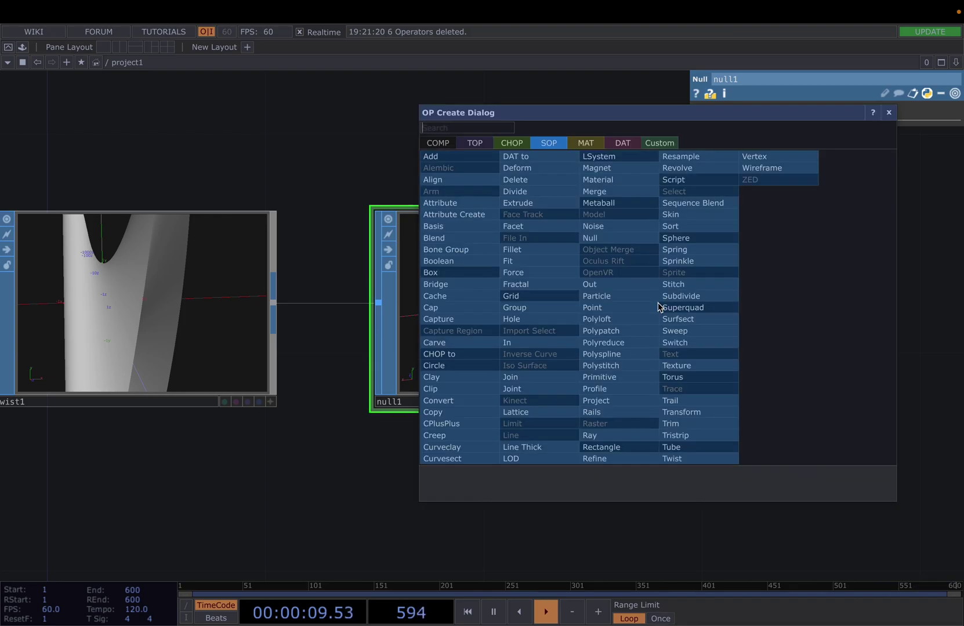
pyautogui.click(516, 144)
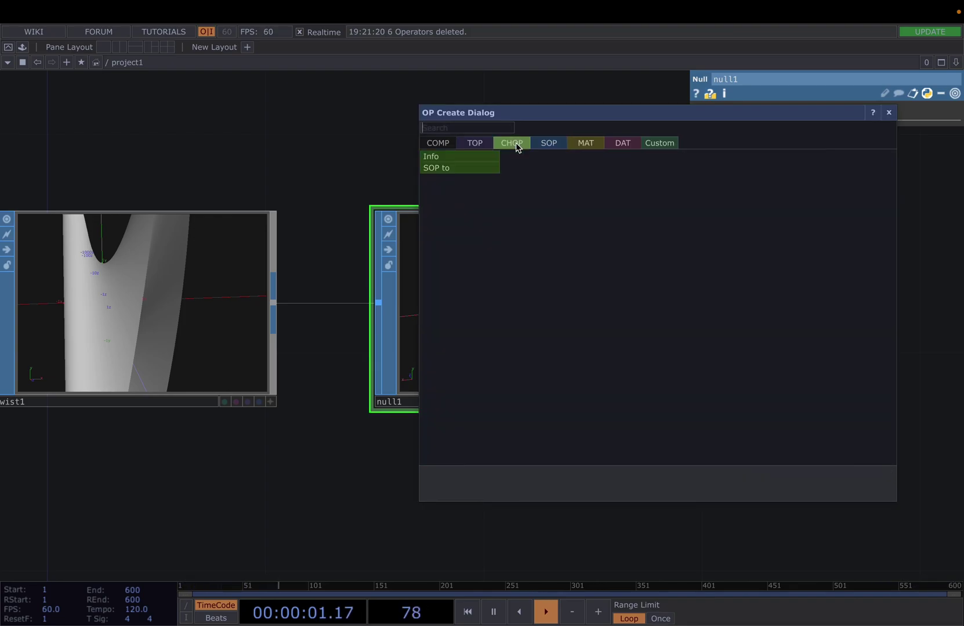
pyautogui.click(456, 168)
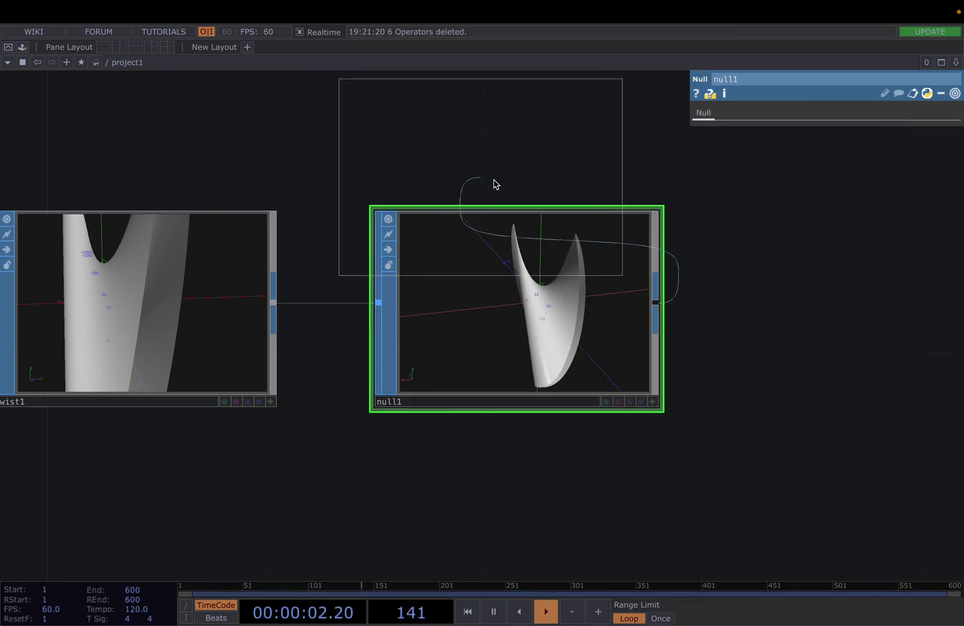
pyautogui.click(828, 326)
# - Add a CHOP to TOP fed by the SOP to CHOP and place it beside that node
pyautogui.moveTo(732, 441); pyautogui.dragTo(318, 447)
pyautogui.click(317, 443)
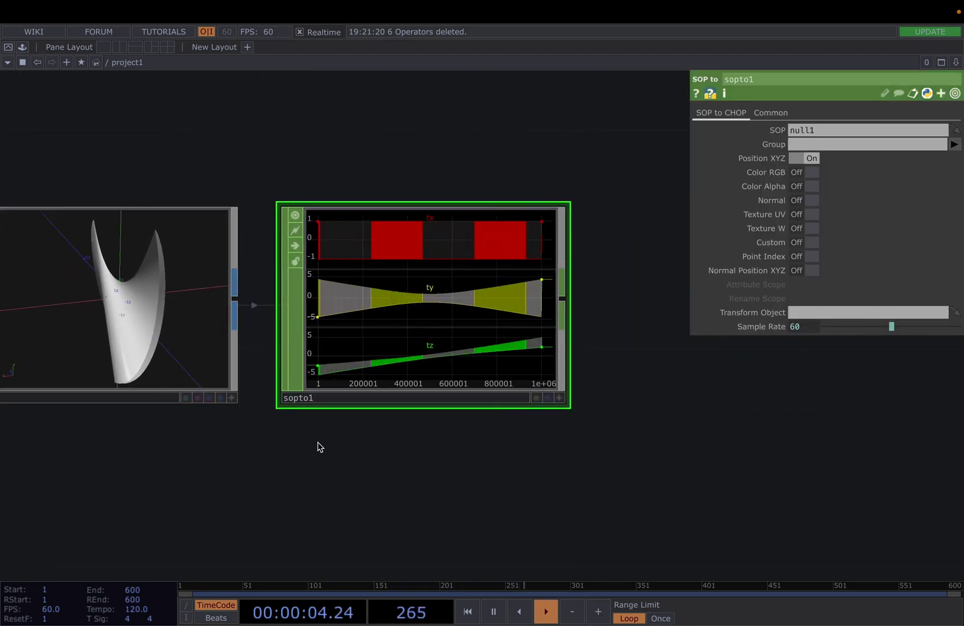
pyautogui.click(562, 298)
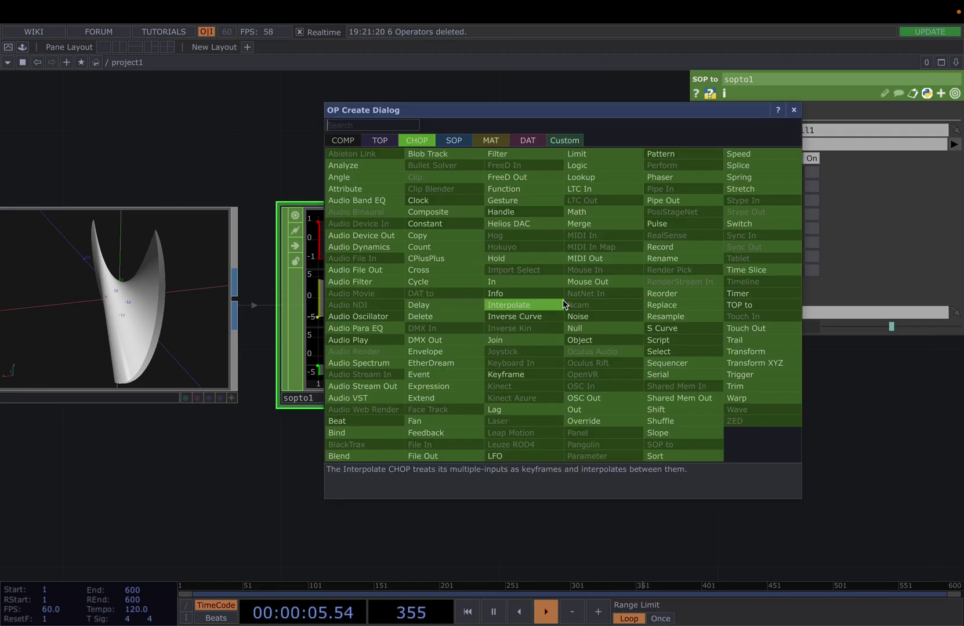
pyautogui.click(389, 140)
pyautogui.click(376, 155)
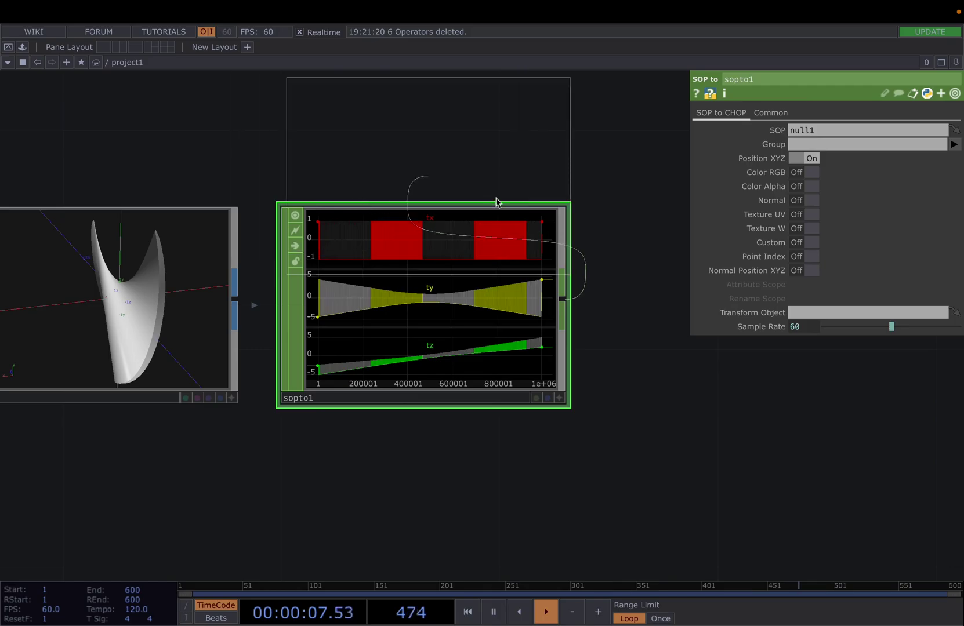
pyautogui.click(727, 307)
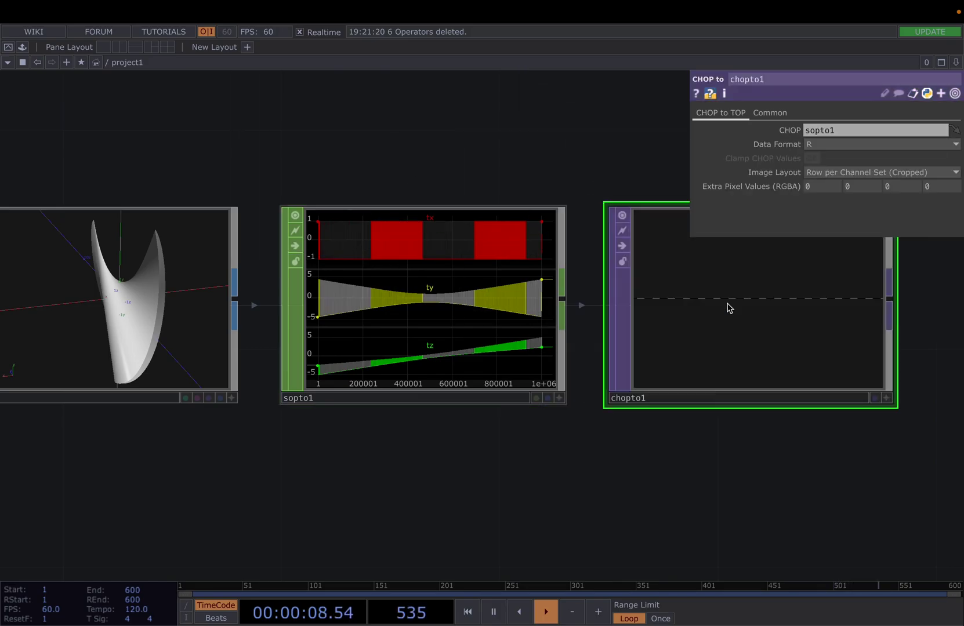
# - Set the CHOP to TOP's data format to RGB
pyautogui.moveTo(667, 433); pyautogui.dragTo(576, 425)
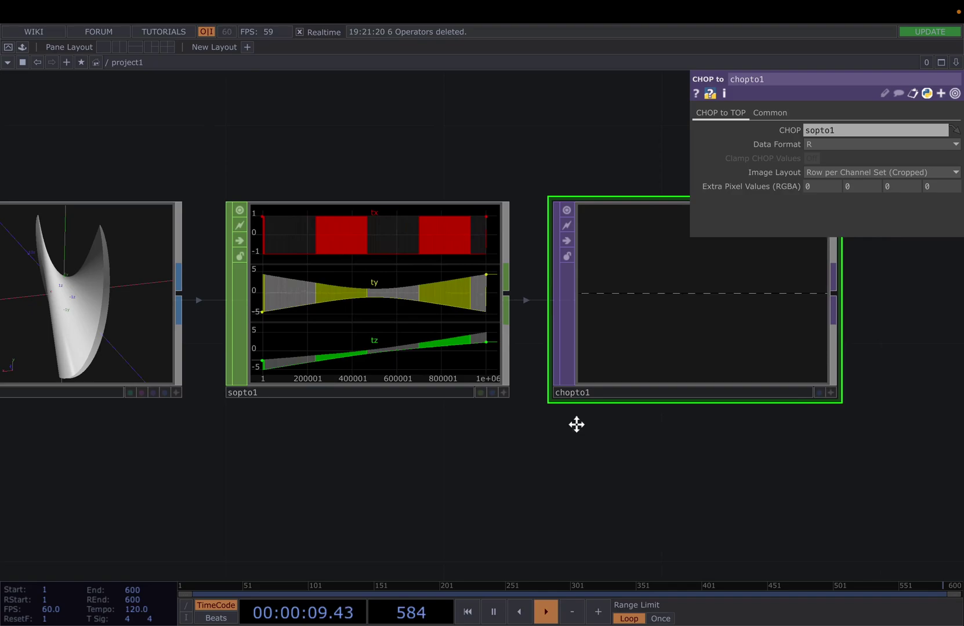
pyautogui.moveTo(577, 425); pyautogui.dragTo(495, 416)
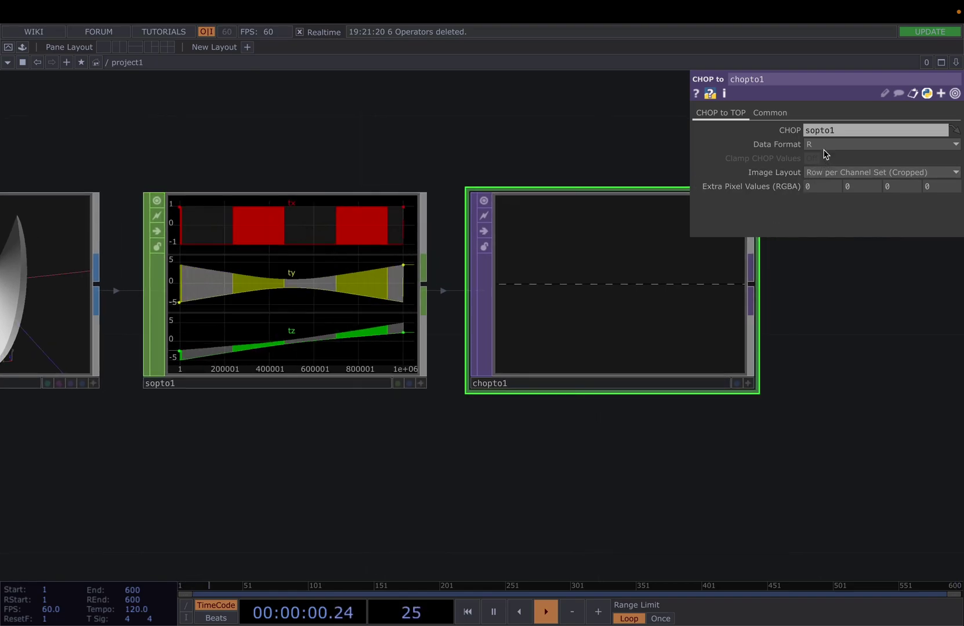
pyautogui.click(818, 146)
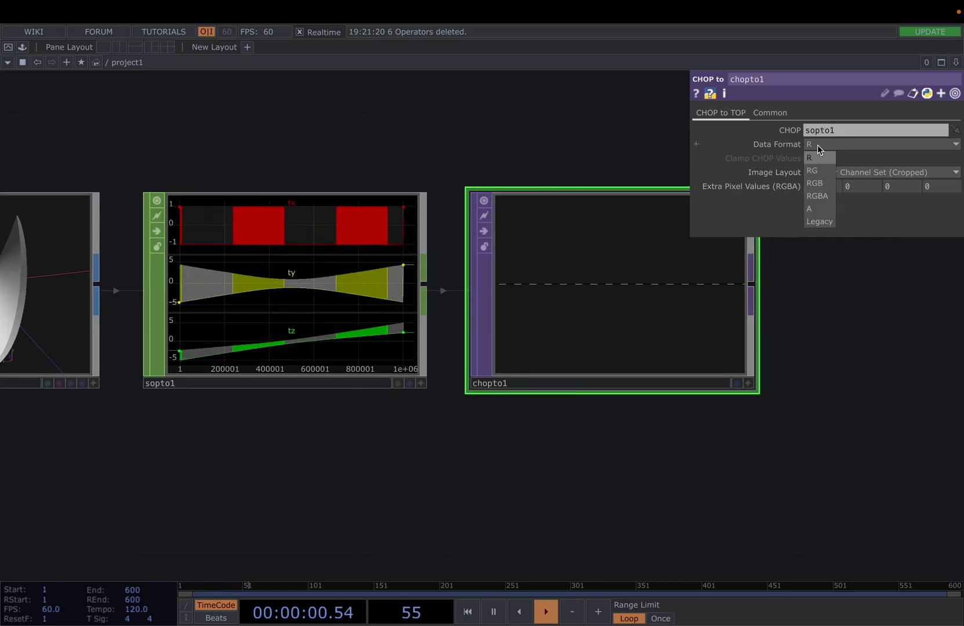
pyautogui.click(820, 185)
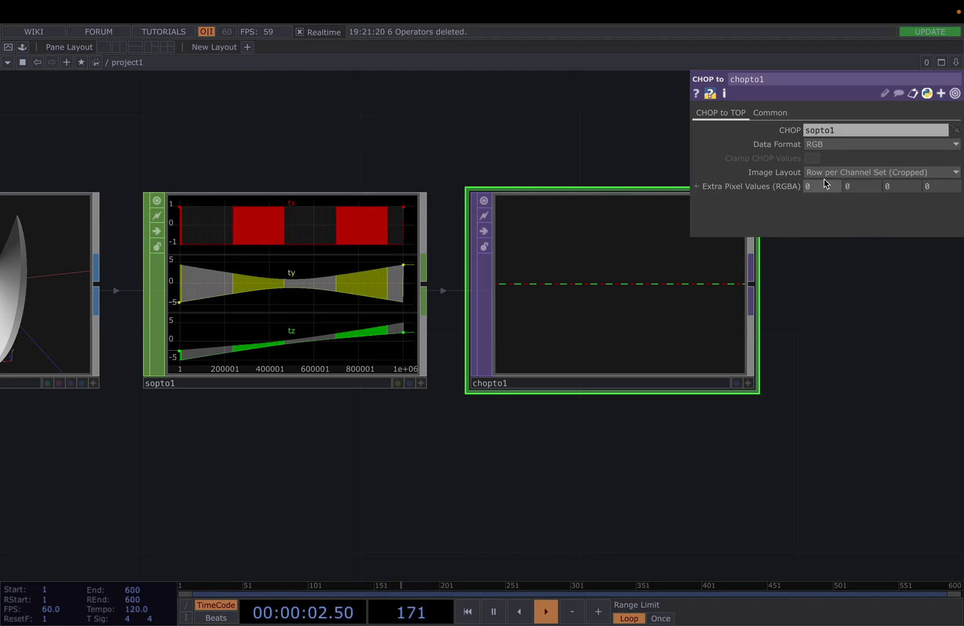
# - Set the CHOP to TOP's image layout to Fit to Square (Combine Sets) and hide its parameters
pyautogui.click(828, 172)
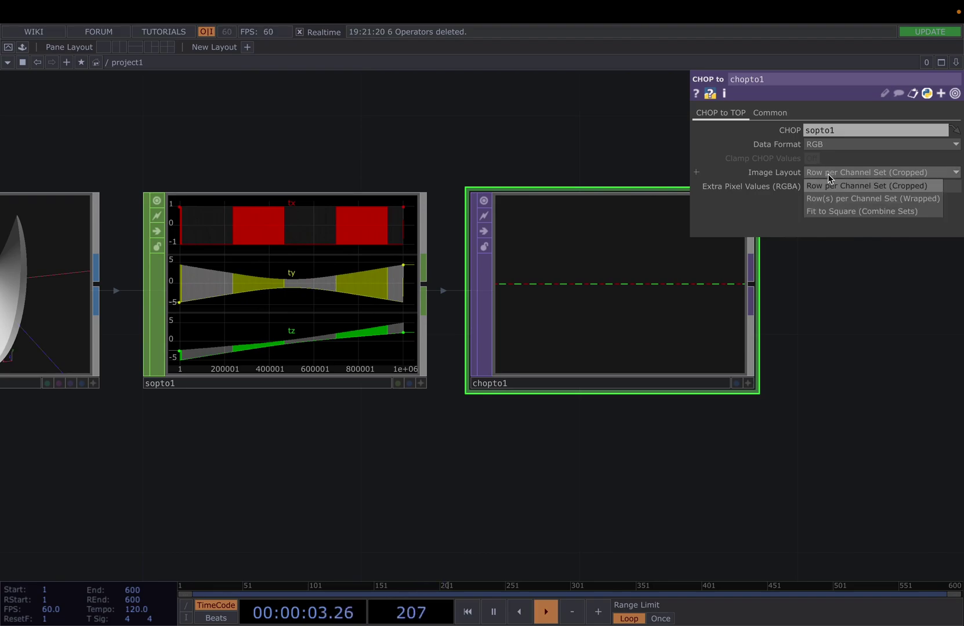
pyautogui.click(840, 210)
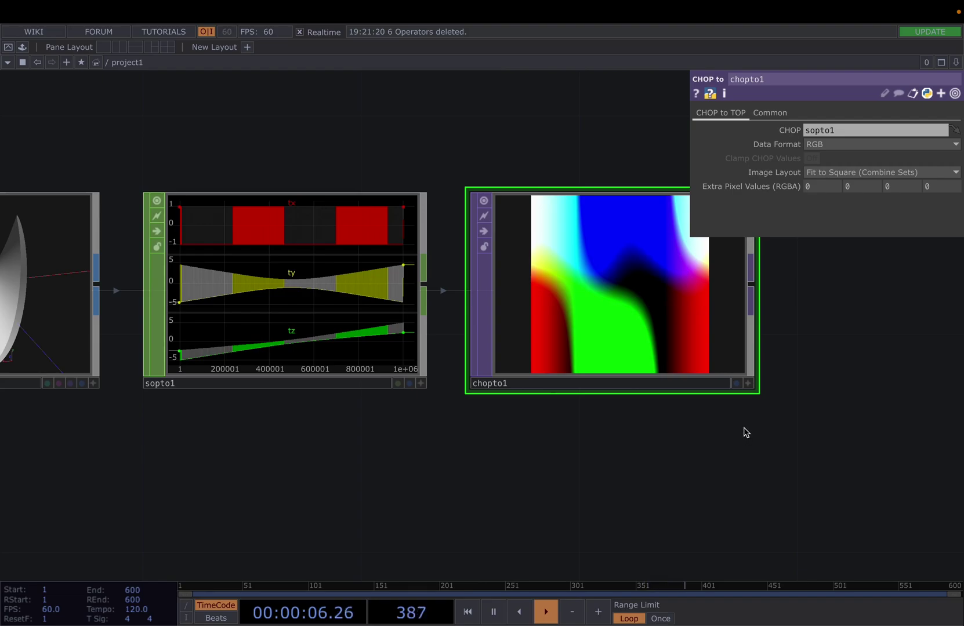
pyautogui.press('p')
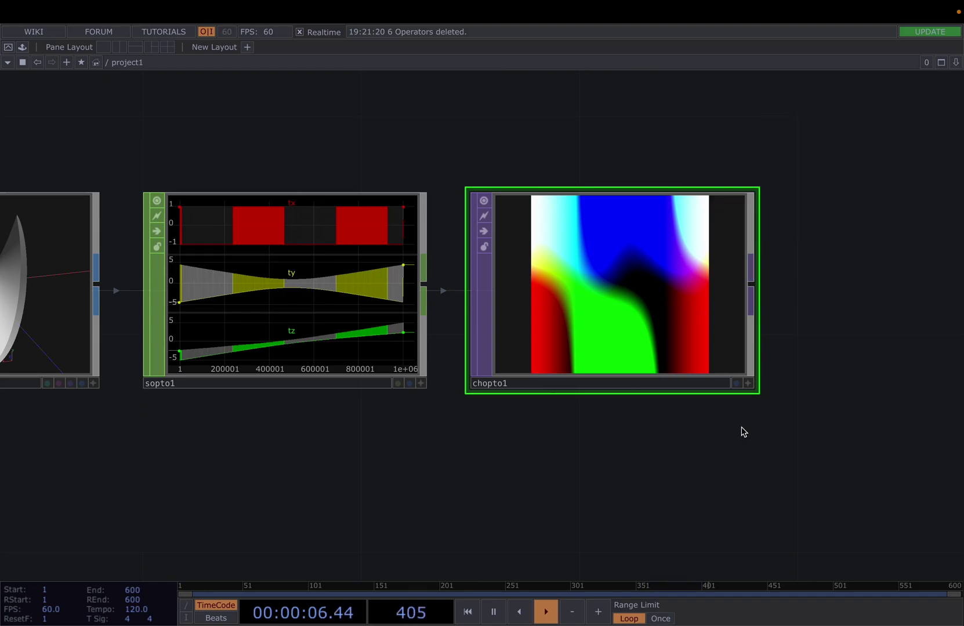
# - Make the CHOP to TOP's viewer interactive, view its texture as points and orbit the point cloud
pyautogui.click(748, 383)
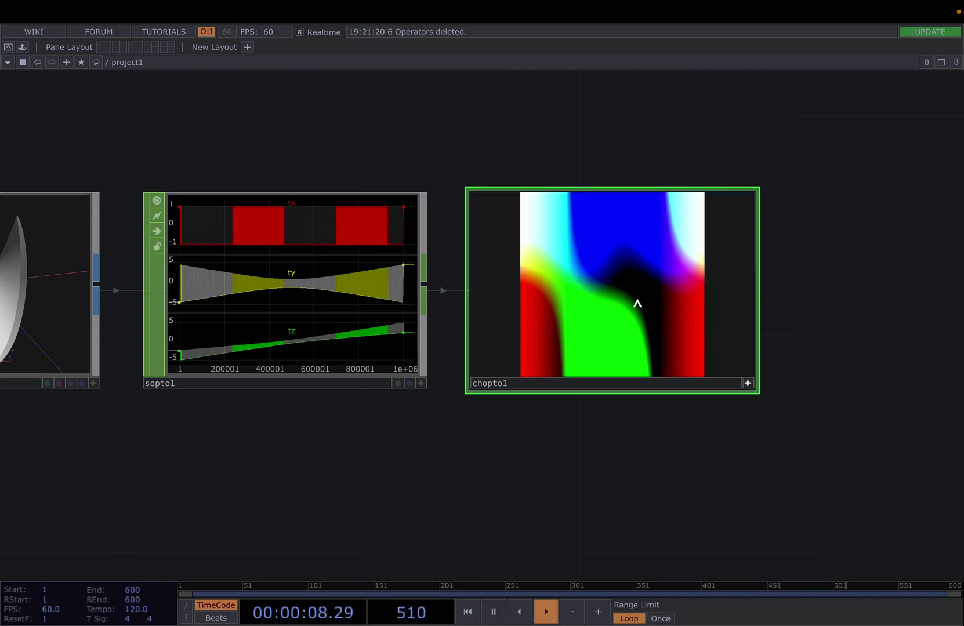
pyautogui.moveTo(640, 457); pyautogui.dragTo(734, 436)
pyautogui.rightClick(725, 279)
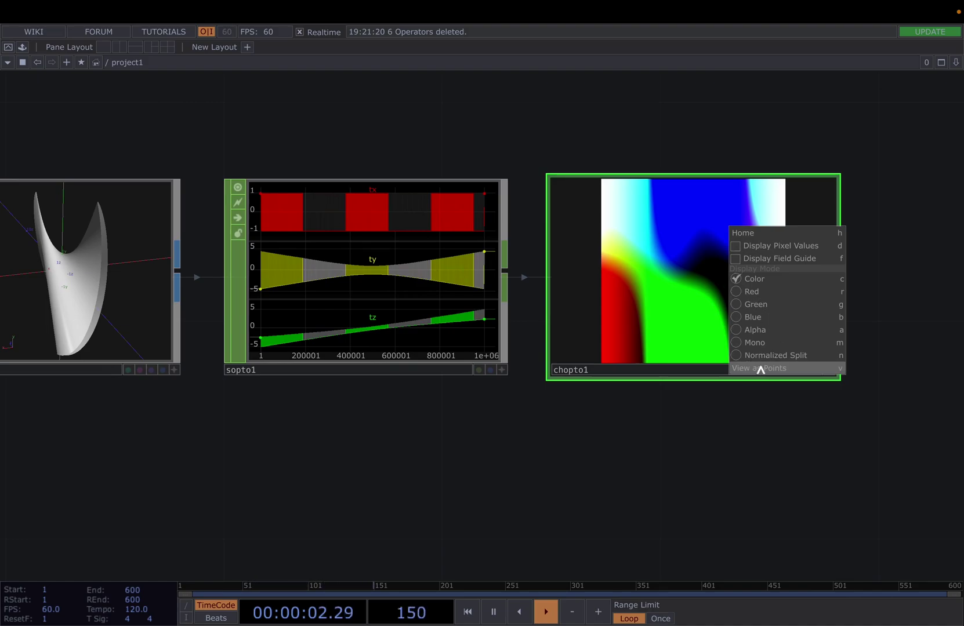
pyautogui.click(760, 369)
pyautogui.moveTo(740, 304); pyautogui.dragTo(684, 323)
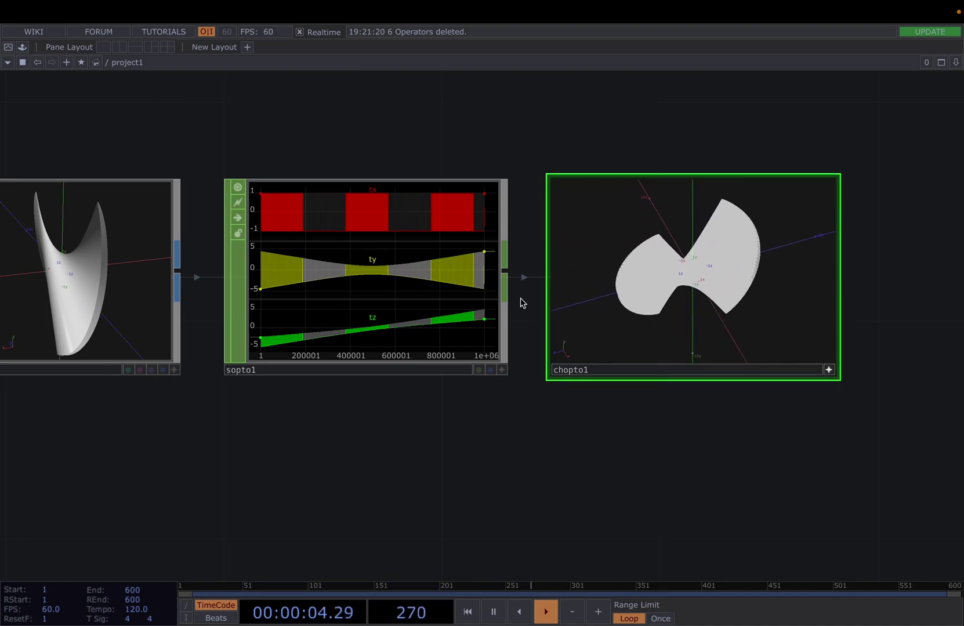
# - Compare the null's twisted shape with the CHOP to TOP's point cloud, examining the individual points up close and from afar
pyautogui.moveTo(175, 417); pyautogui.dragTo(291, 417)
pyautogui.click(291, 372)
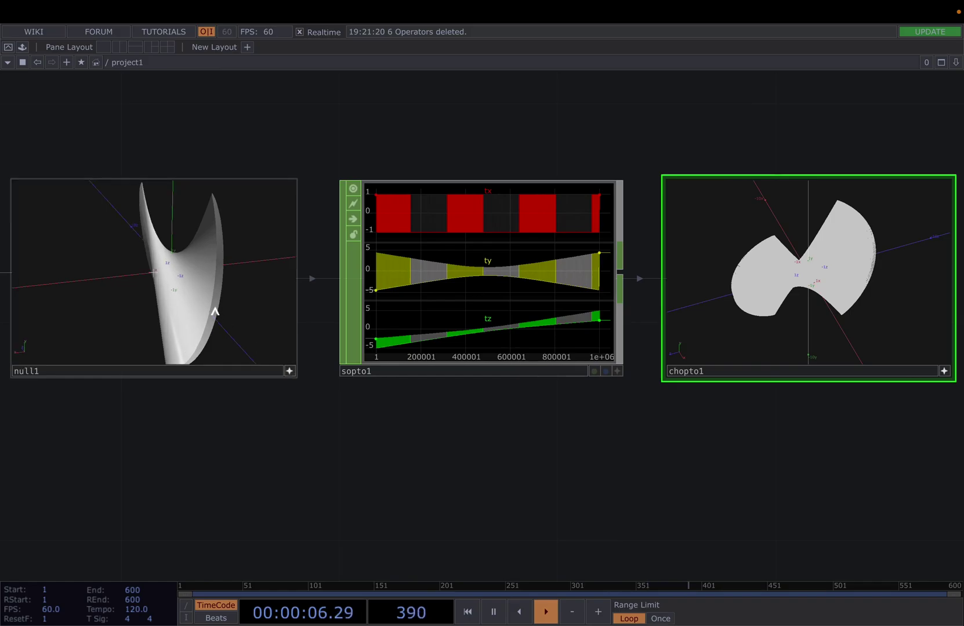
pyautogui.moveTo(215, 312); pyautogui.dragTo(254, 303)
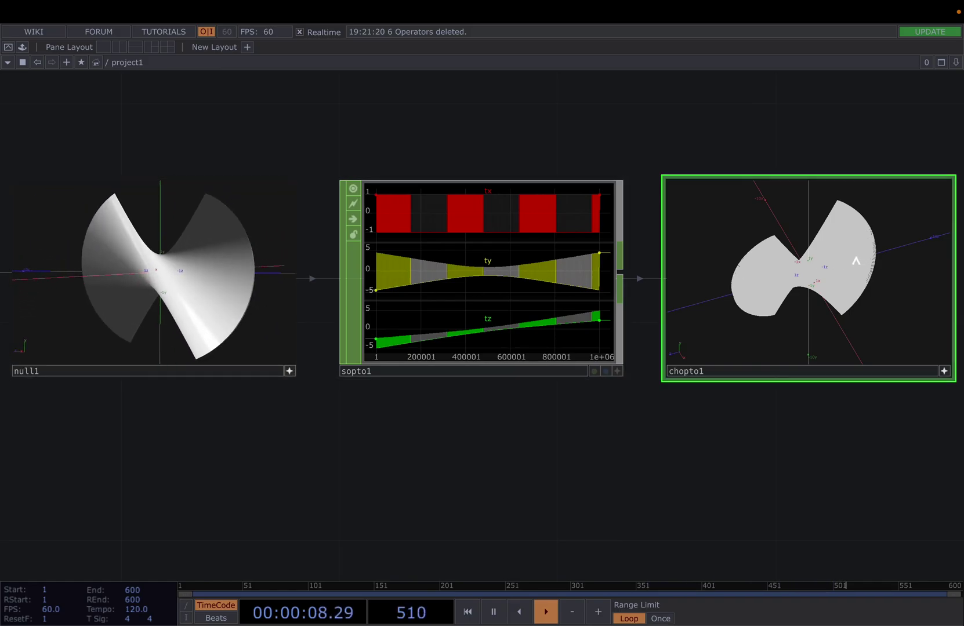
pyautogui.scroll(5, 856, 261)
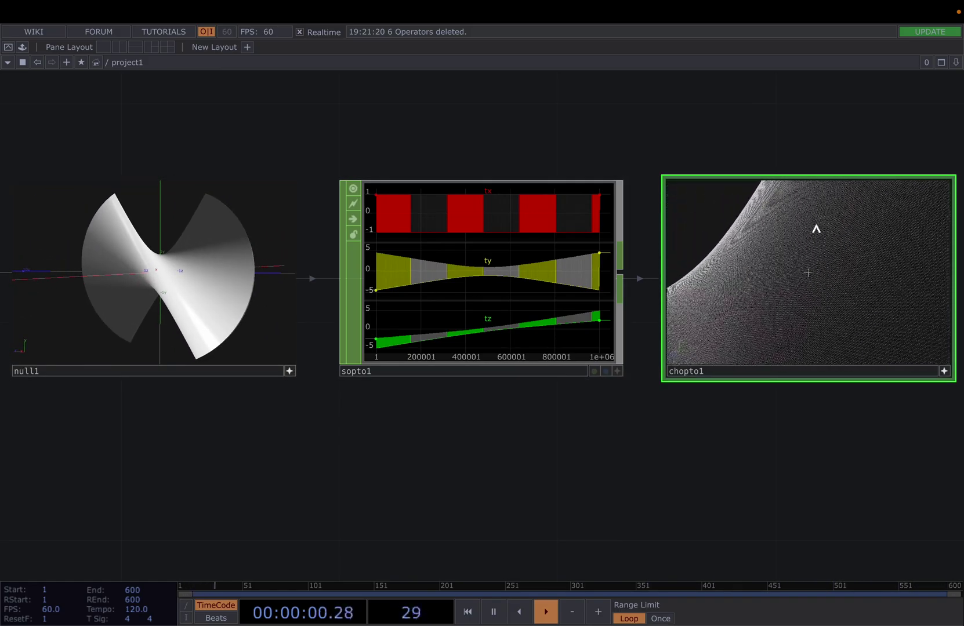
pyautogui.moveTo(816, 229); pyautogui.dragTo(818, 284)
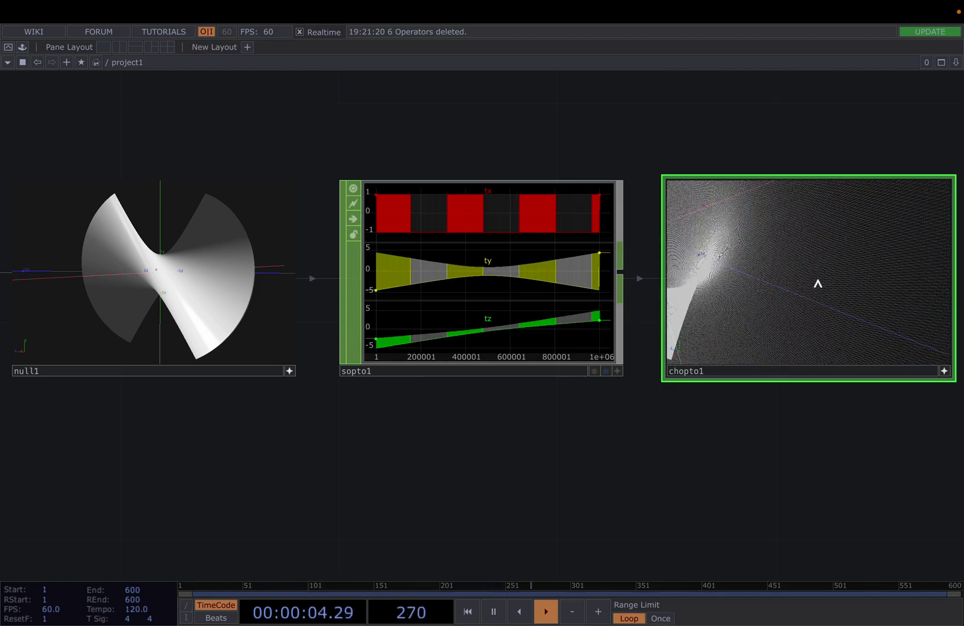
pyautogui.scroll(-6, 818, 283)
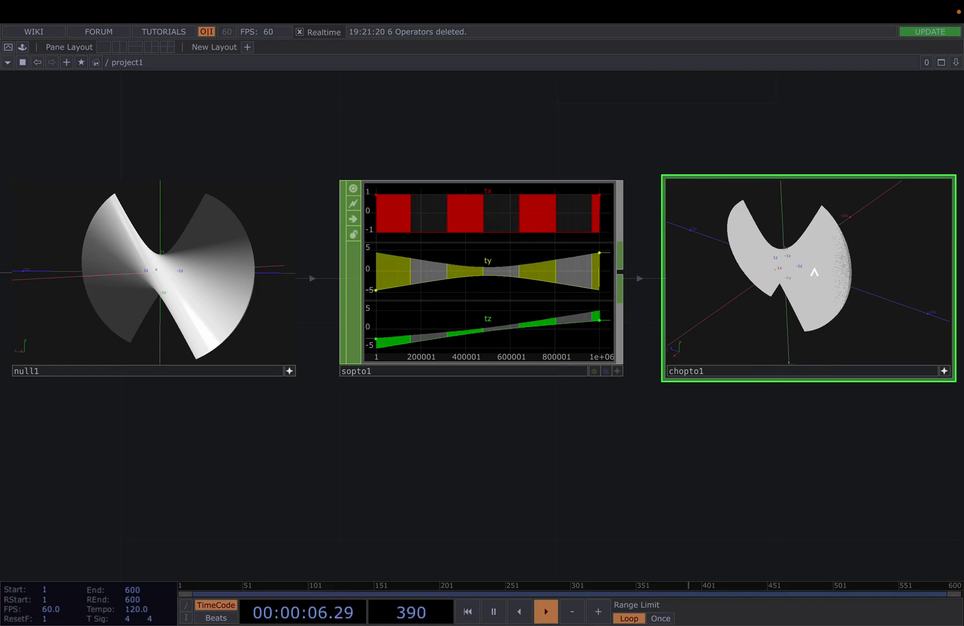
pyautogui.scroll(6, 815, 273)
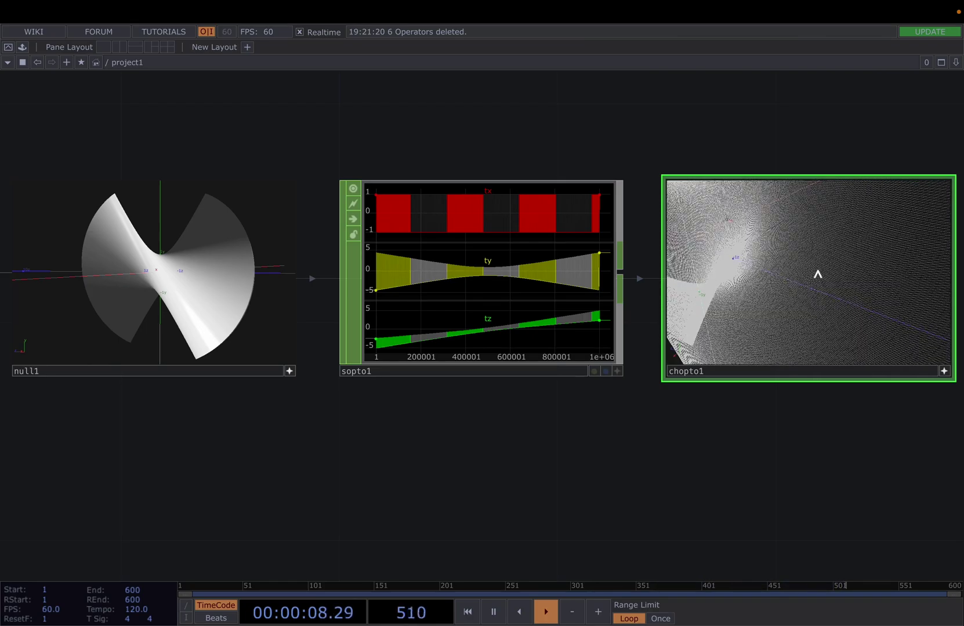
pyautogui.scroll(-6, 818, 273)
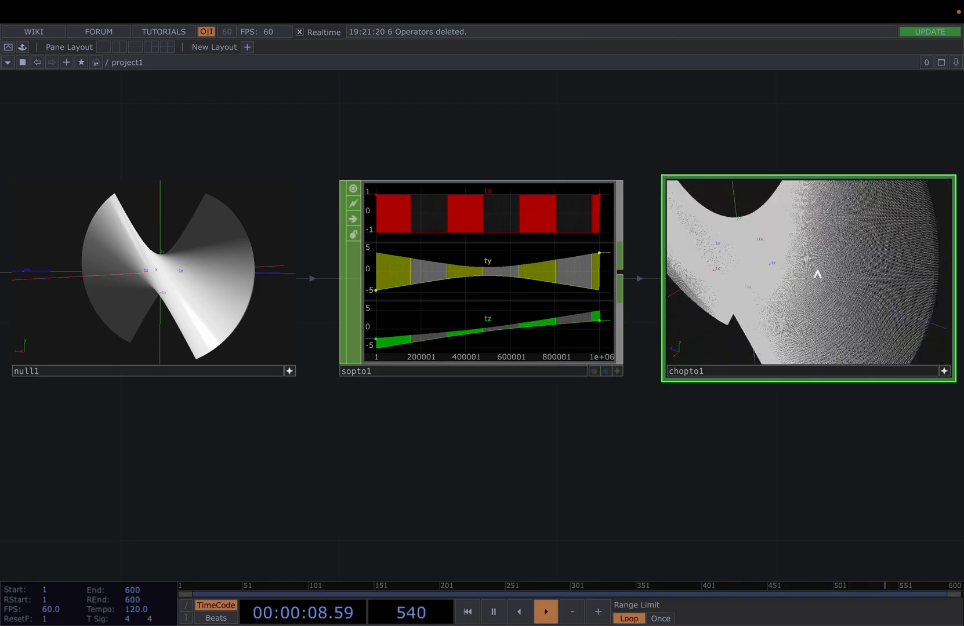
pyautogui.click(945, 372)
# - Add a Null TOP fed by the CHOP to TOP, leaving a wide gap between the two nodes
pyautogui.moveTo(871, 422); pyautogui.dragTo(573, 407)
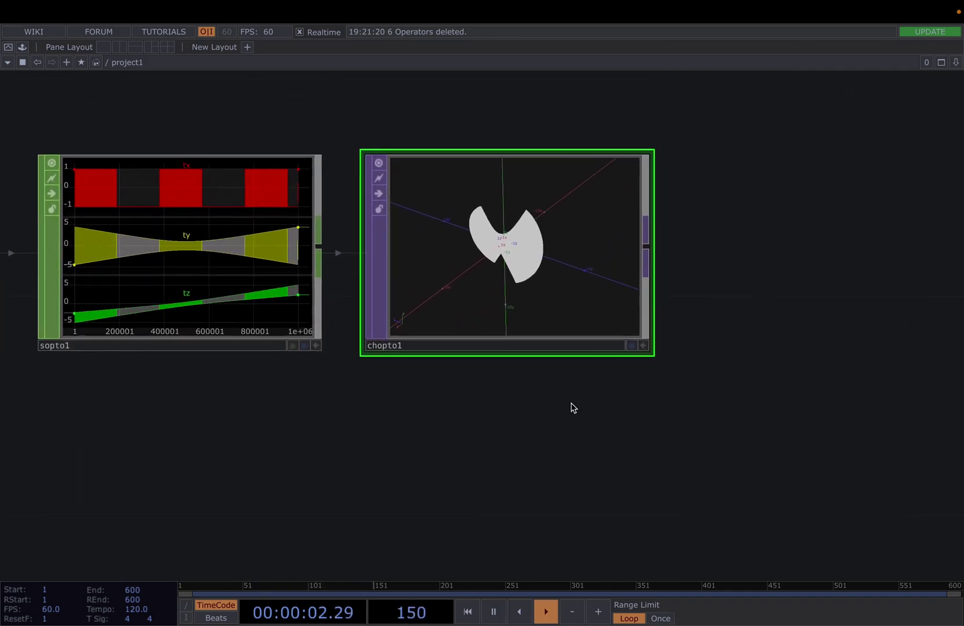
pyautogui.scroll(-2, 570, 402)
pyautogui.scroll(-5, 570, 402)
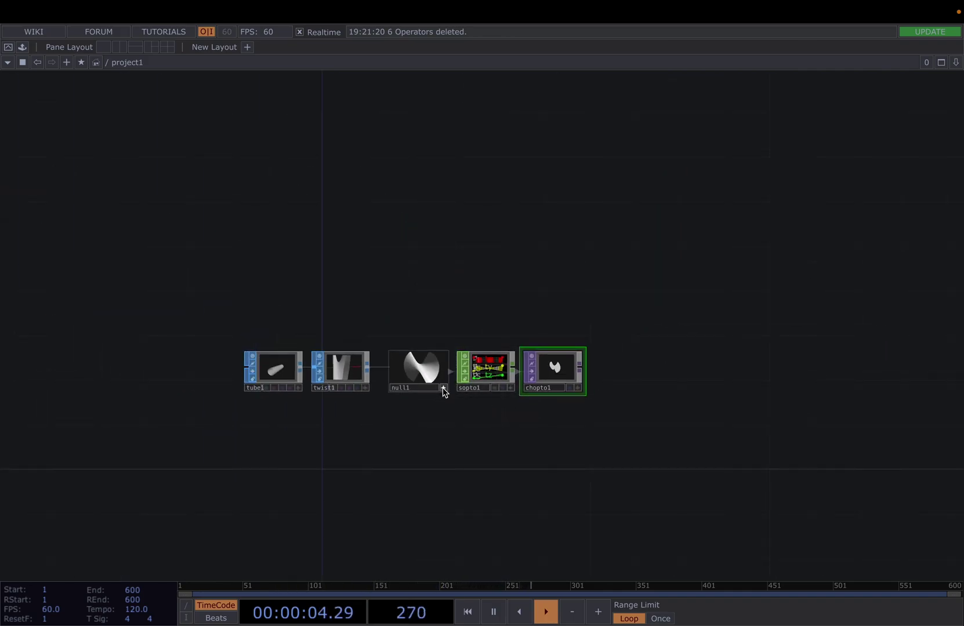
pyautogui.moveTo(497, 419); pyautogui.dragTo(341, 423)
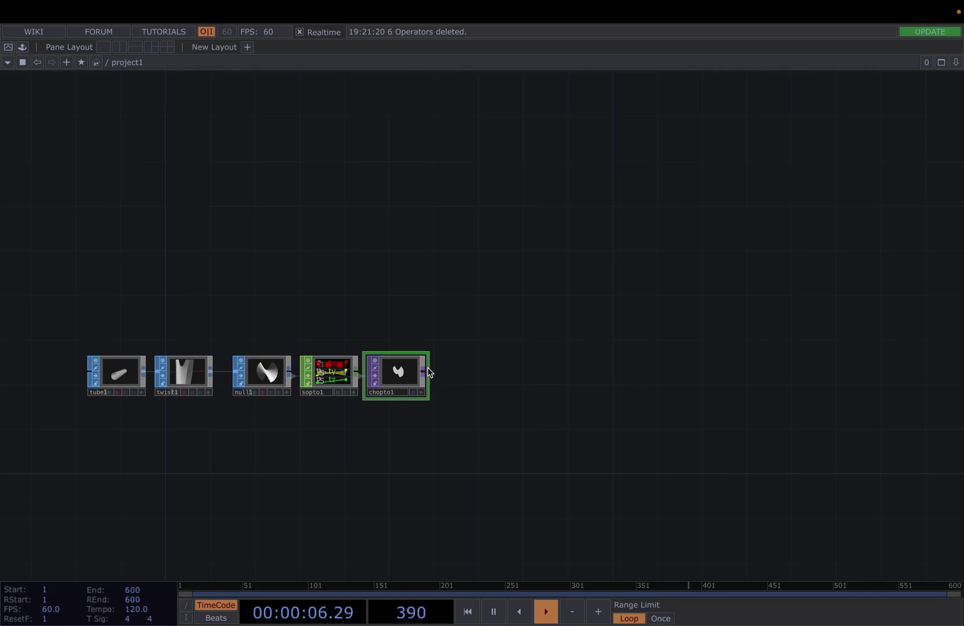
pyautogui.rightClick(428, 372)
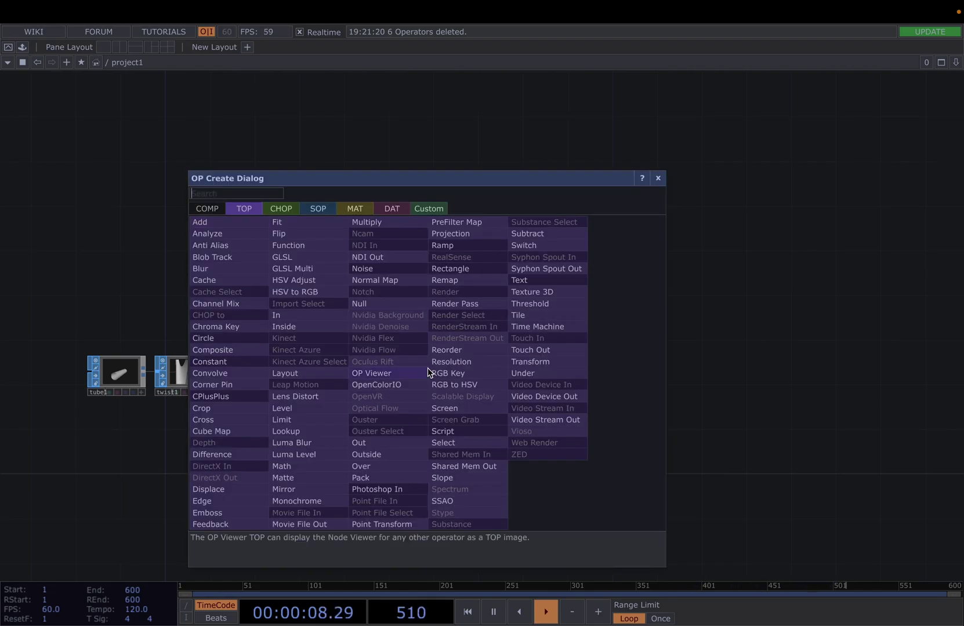
pyautogui.write('nu')
pyautogui.press('Return')
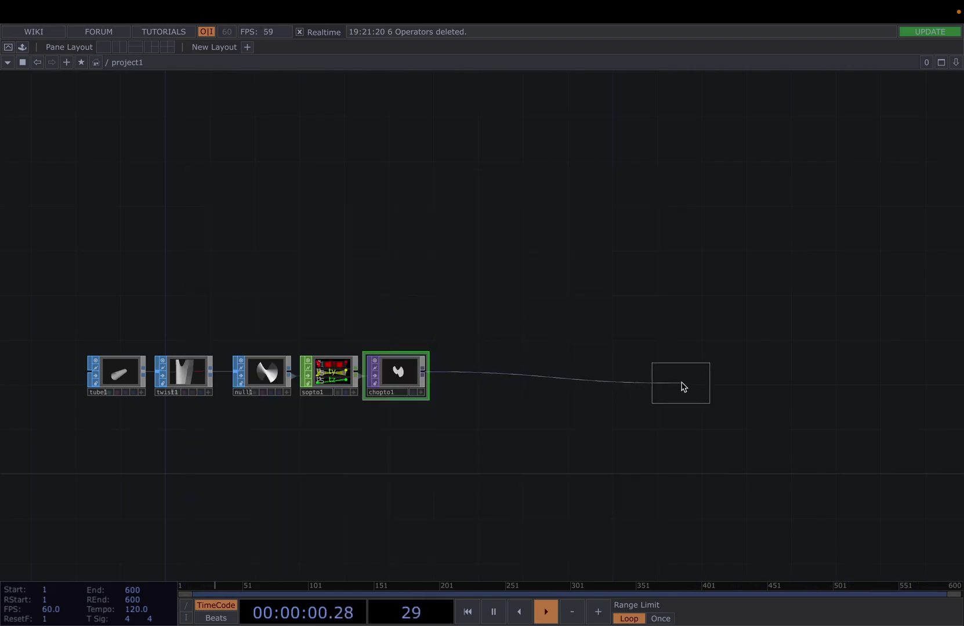
pyautogui.click(699, 382)
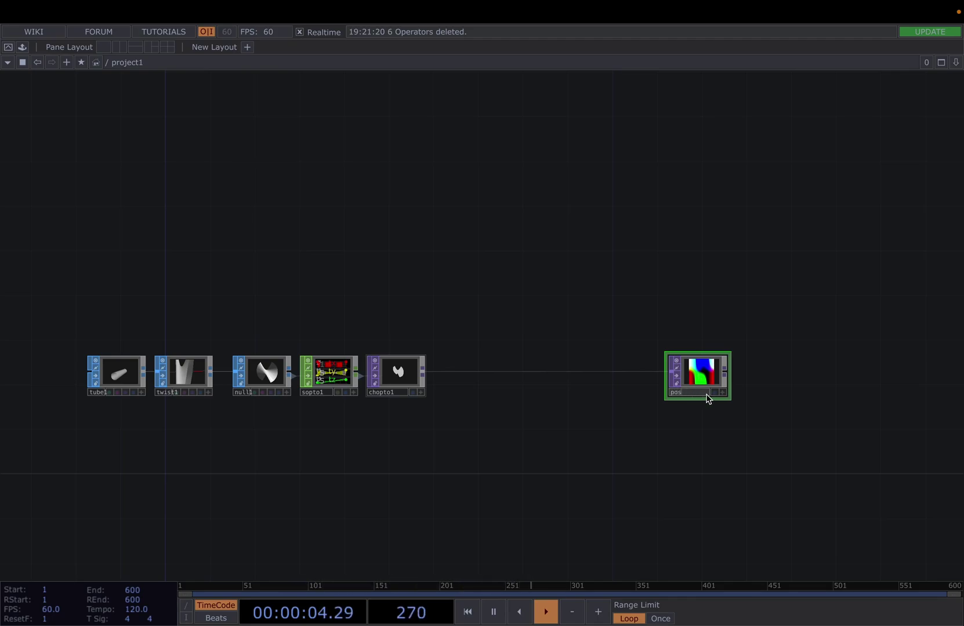
# - Name the new Null TOP pos and colour its node red
pyautogui.press('Return')
pyautogui.press('c')
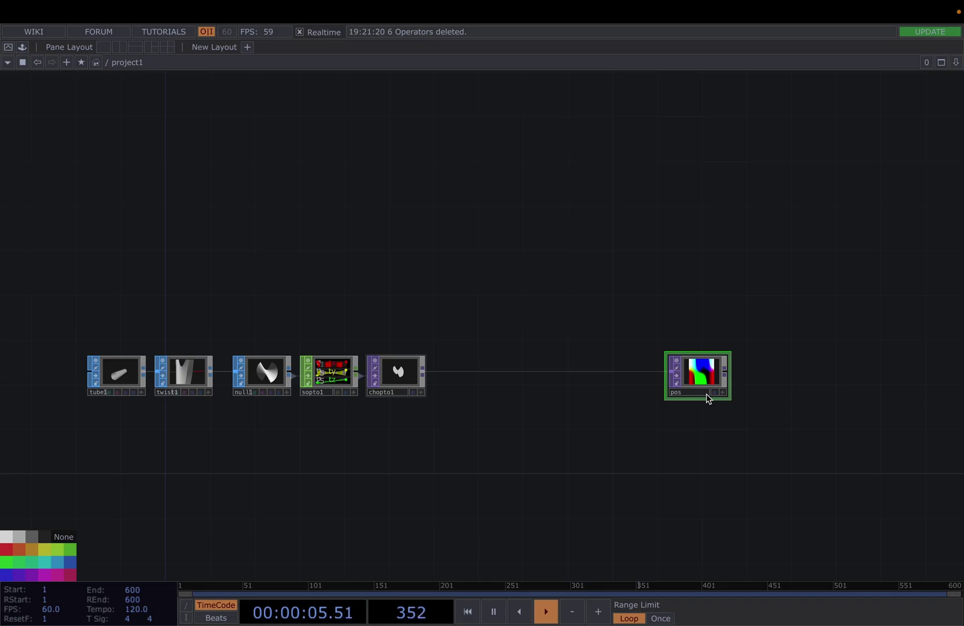
pyautogui.click(9, 552)
# - Add a Box SOP in the empty network area above the CHOP to TOP and pos nodes
pyautogui.moveTo(557, 521); pyautogui.dragTo(379, 554)
pyautogui.scroll(3, 476, 426)
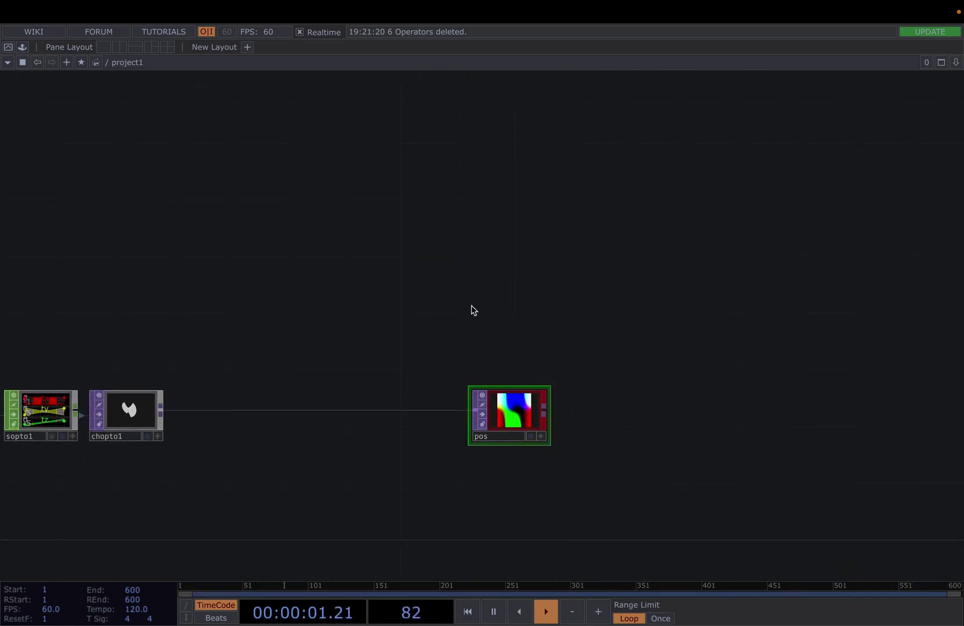
pyautogui.press('Tab')
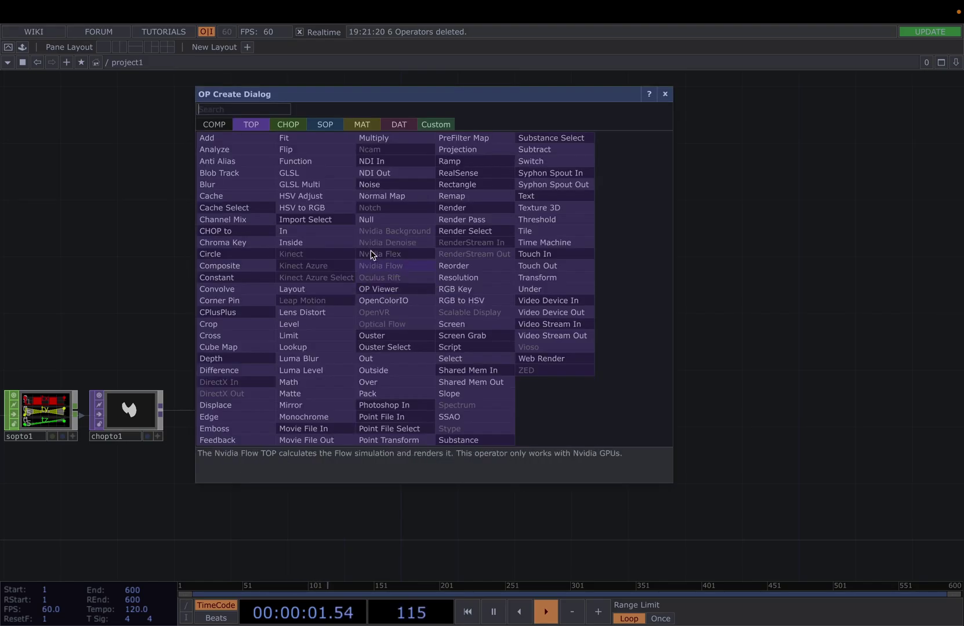
pyautogui.click(328, 126)
pyautogui.write('b')
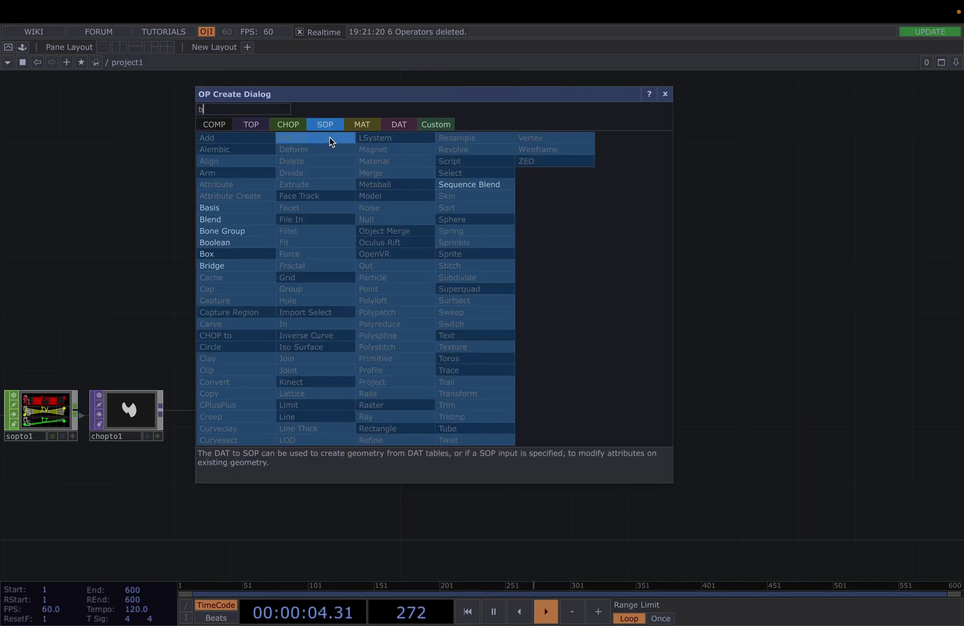
pyautogui.write('ox')
pyautogui.click(262, 253)
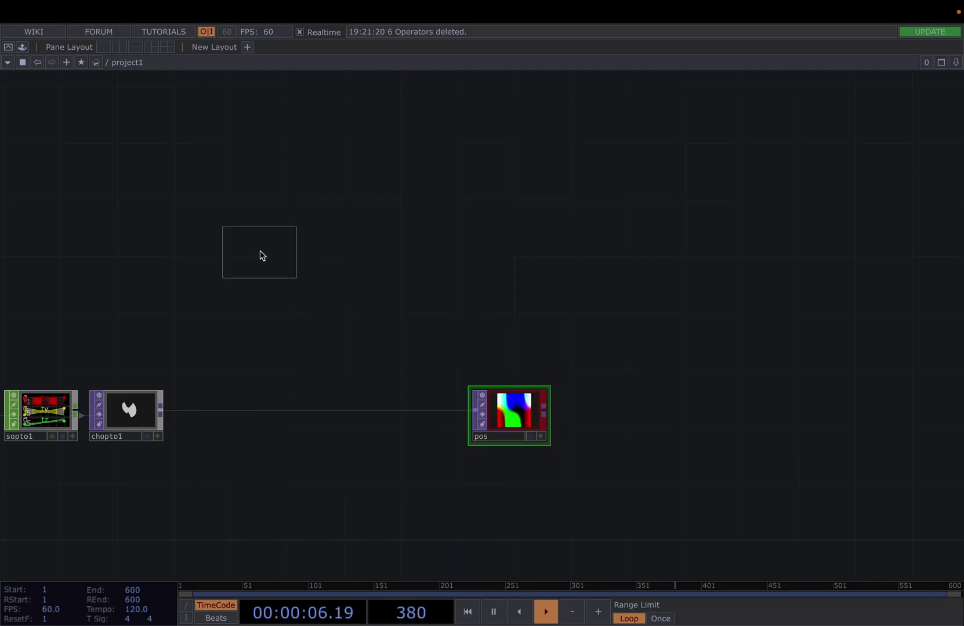
pyautogui.click(324, 231)
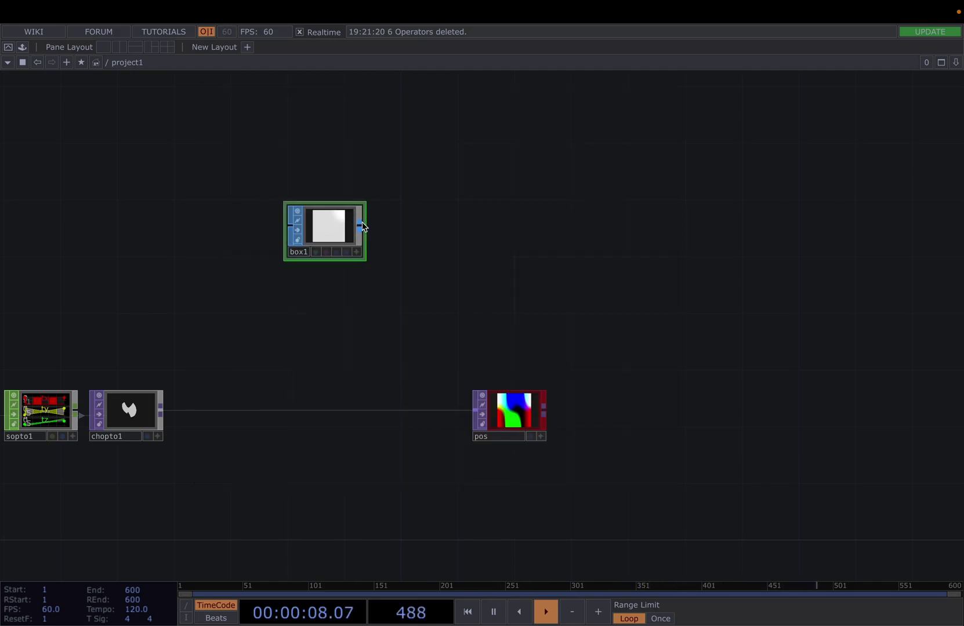
# - Add a Transform SOP fed by the box and place it beside that node
pyautogui.rightClick(362, 227)
pyautogui.write('tr')
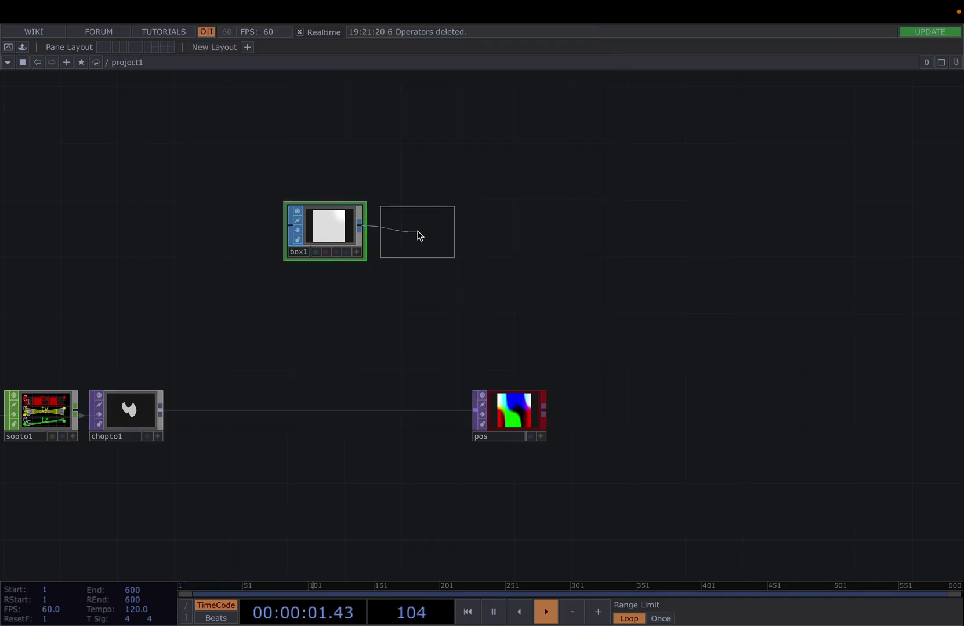
pyautogui.click(417, 231)
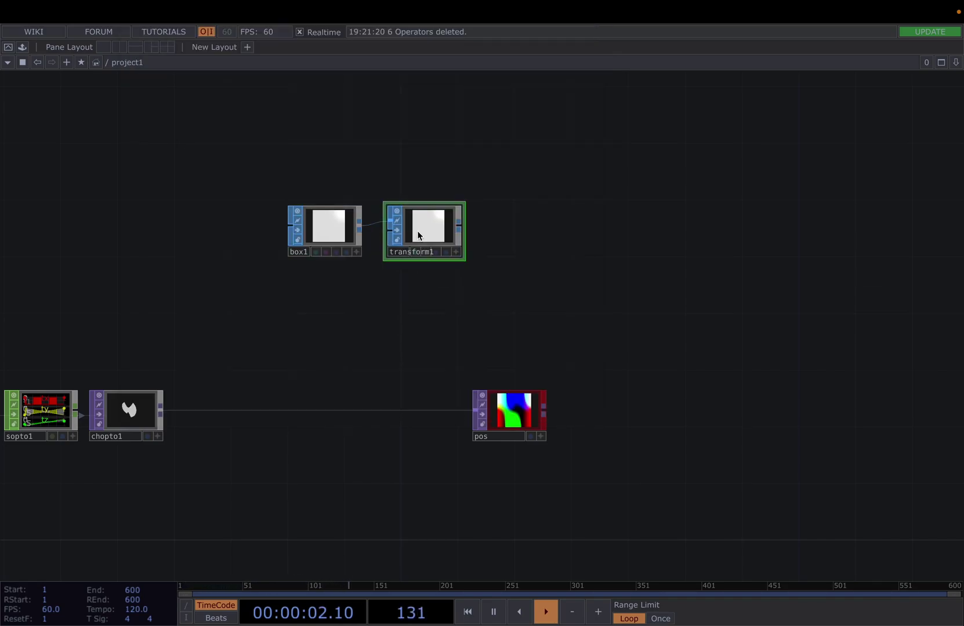
# - Add a Geometry COMP fed by the Transform SOP and place it after that node
pyautogui.rightClick(464, 228)
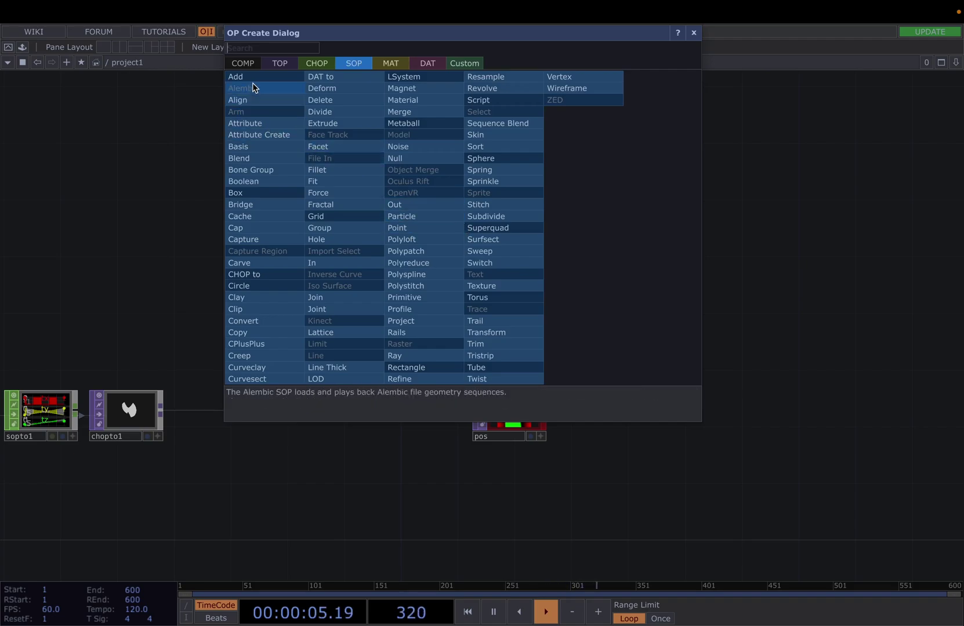
pyautogui.click(251, 66)
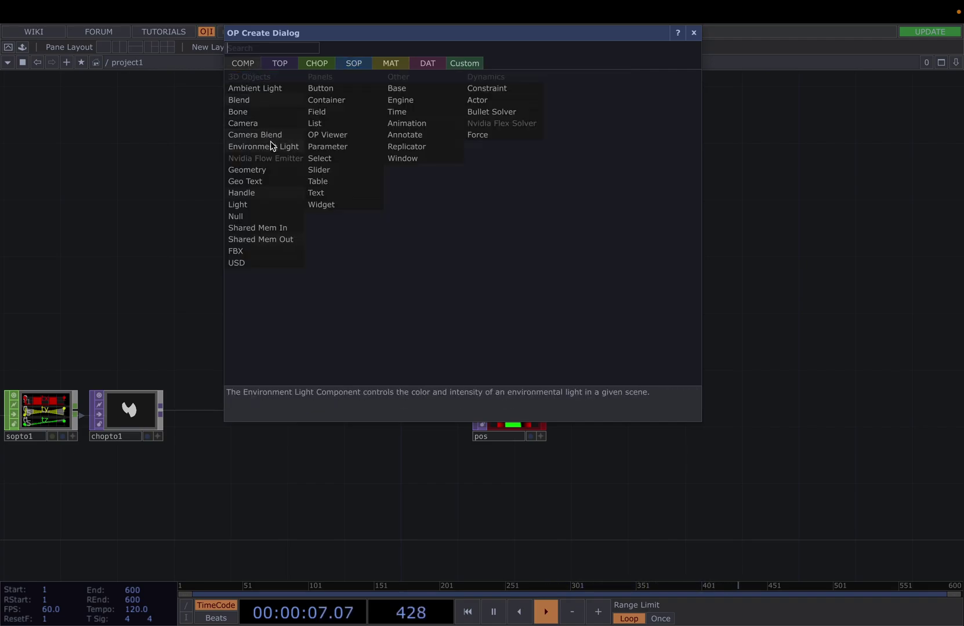
pyautogui.click(273, 174)
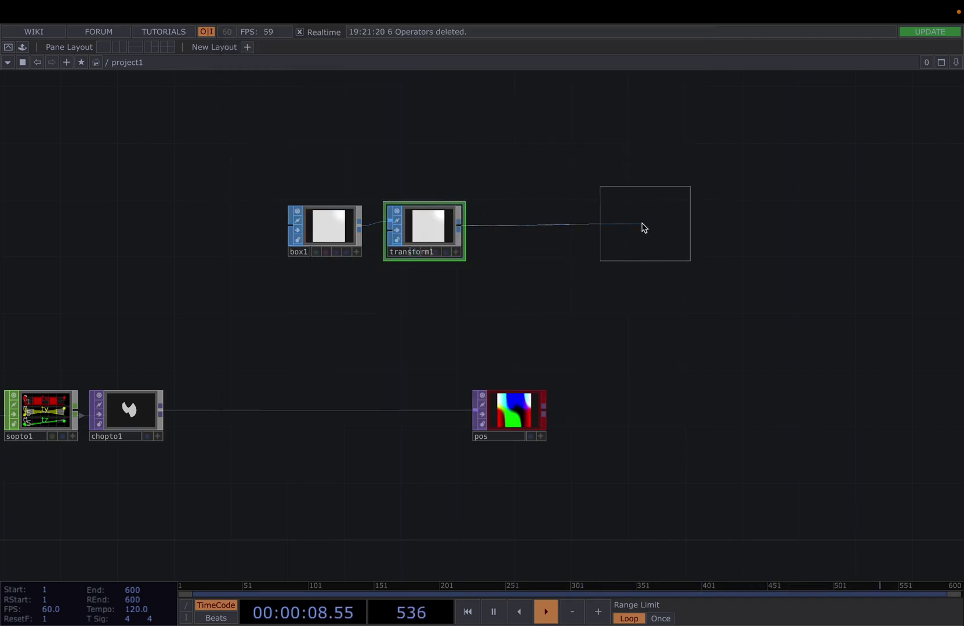
pyautogui.click(580, 229)
# - Add a Constant MAT above the Geometry COMP and assign it as that component's material
pyautogui.doubleClick(641, 299)
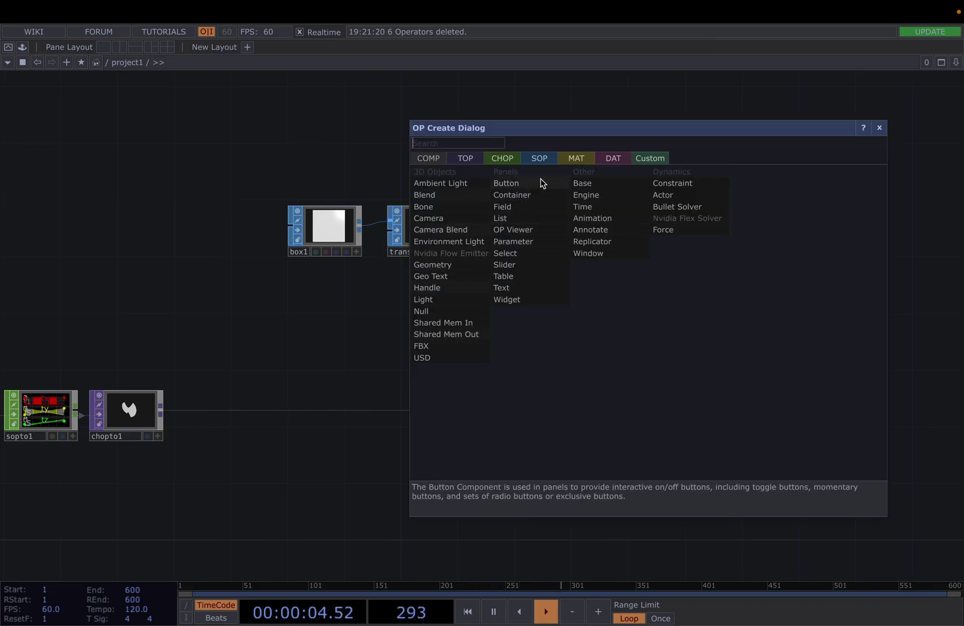
pyautogui.click(576, 160)
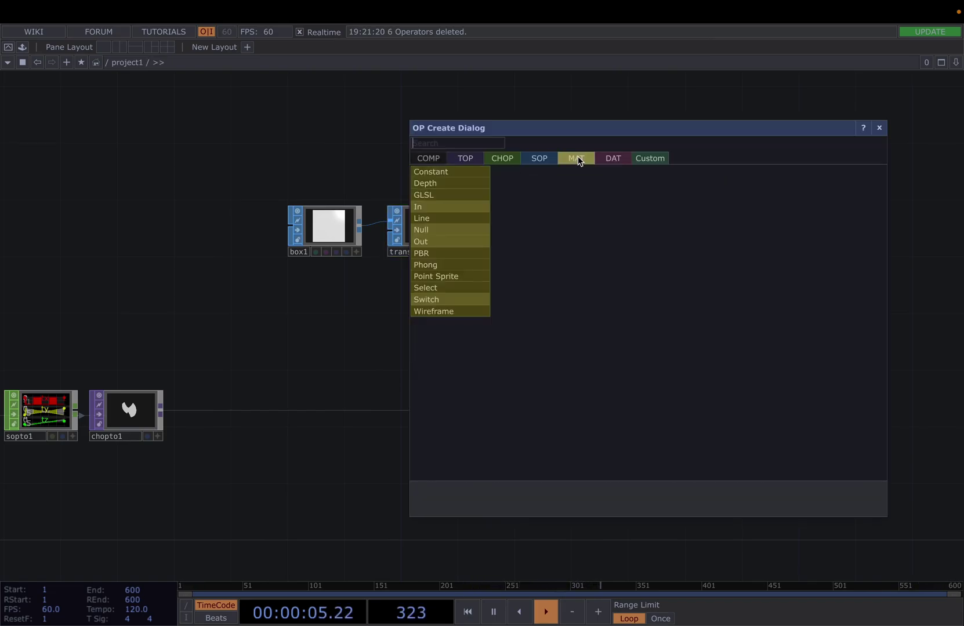
pyautogui.click(456, 172)
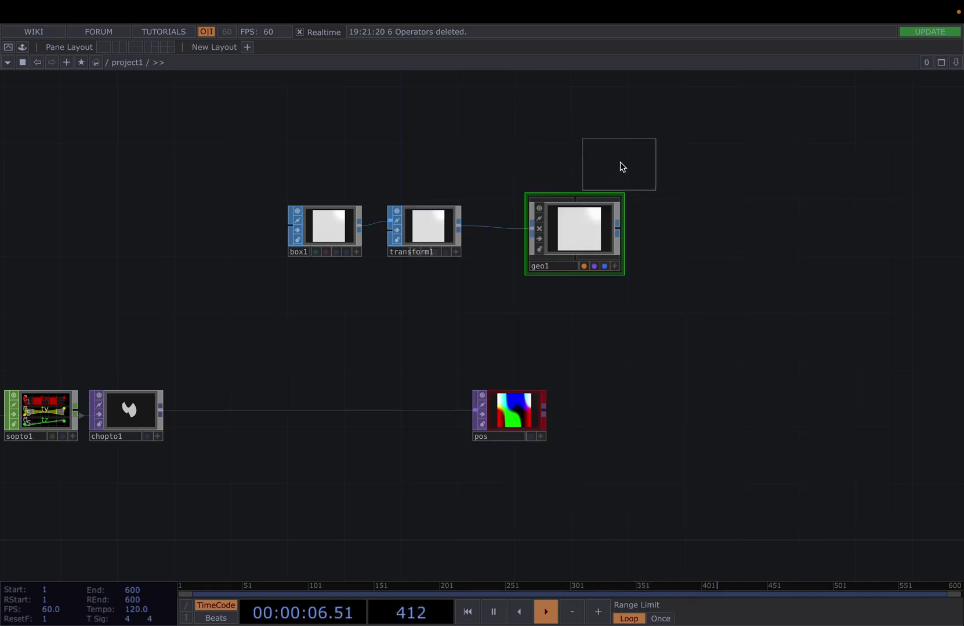
pyautogui.click(580, 144)
pyautogui.moveTo(581, 148); pyautogui.dragTo(586, 220)
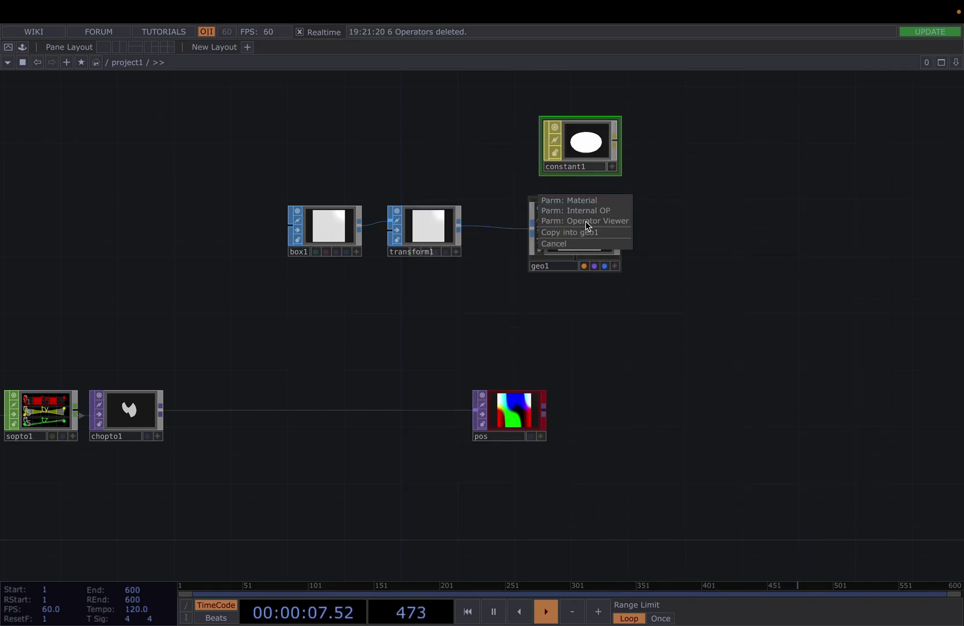
pyautogui.click(590, 199)
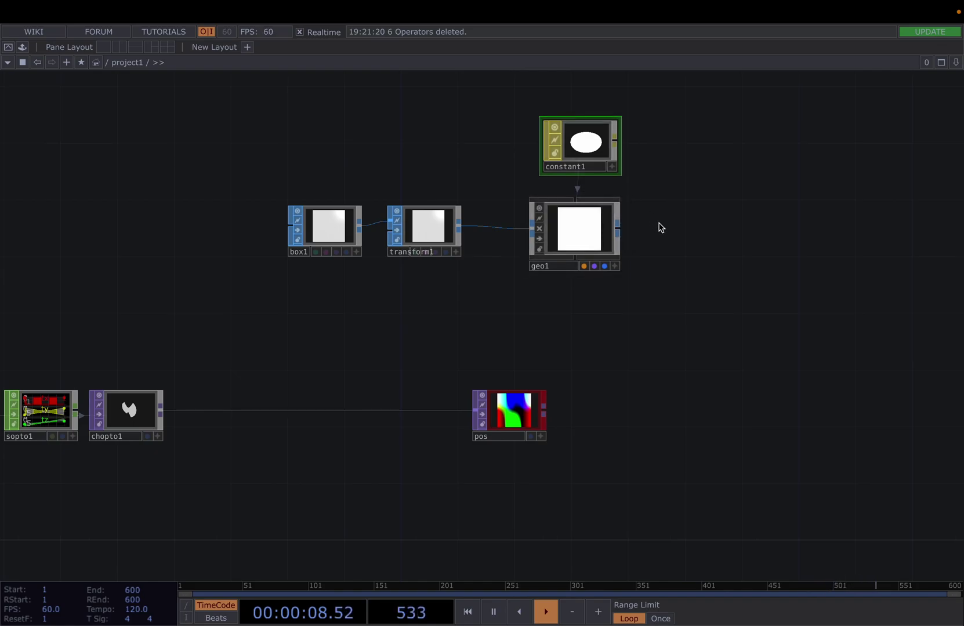
# - Add a Camera COMP to the right of the constant material, above the geometry row
pyautogui.moveTo(660, 226); pyautogui.dragTo(468, 297)
pyautogui.press('Tab')
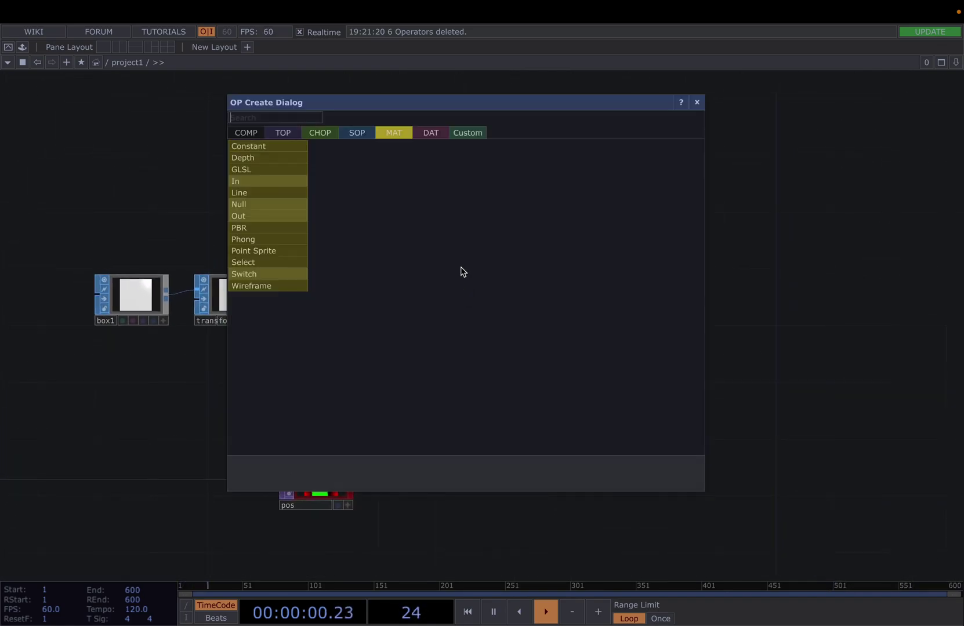
pyautogui.click(250, 132)
pyautogui.click(261, 192)
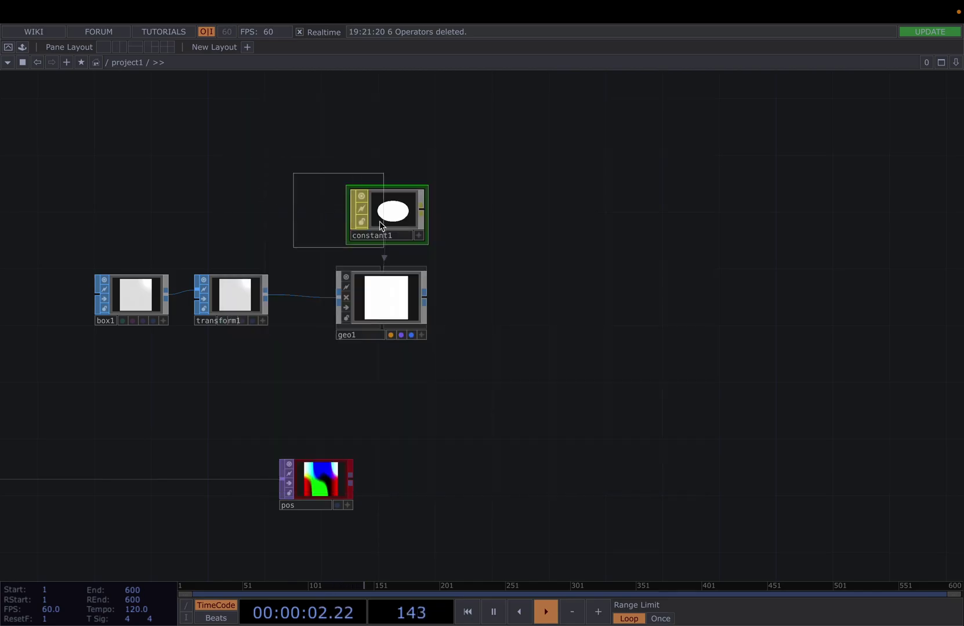
pyautogui.click(508, 219)
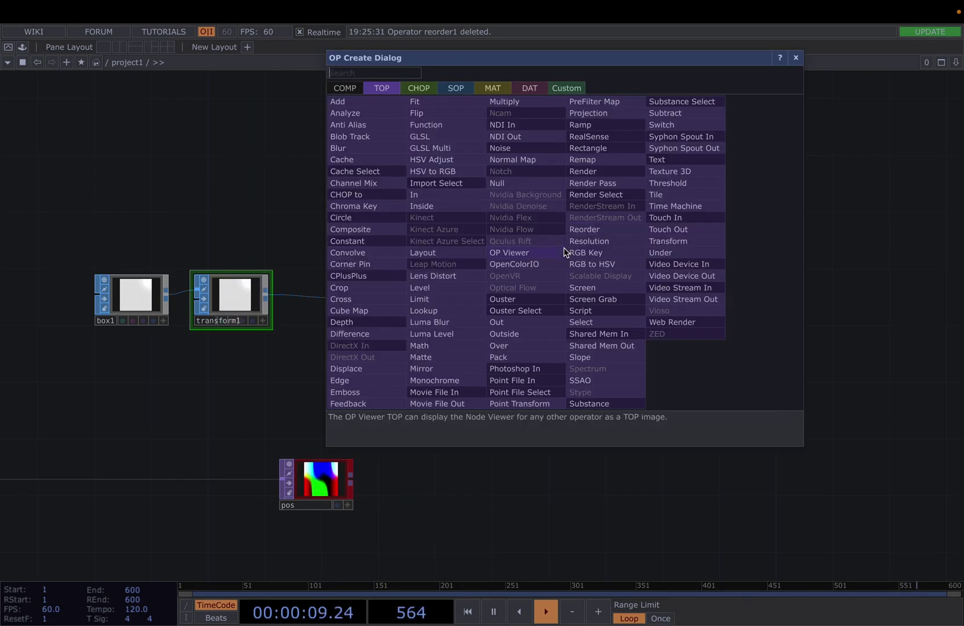
# - Add a Render TOP below the camera, beside the Geometry COMP, and adjust its placement
pyautogui.click(579, 171)
pyautogui.click(514, 307)
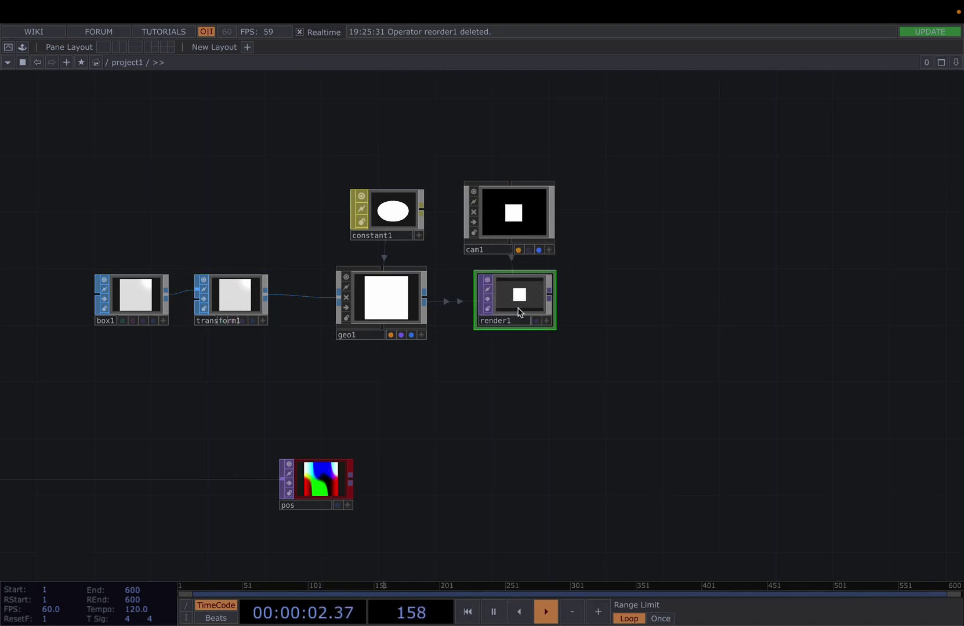
pyautogui.moveTo(554, 355); pyautogui.dragTo(491, 358)
pyautogui.moveTo(468, 307); pyautogui.dragTo(481, 322)
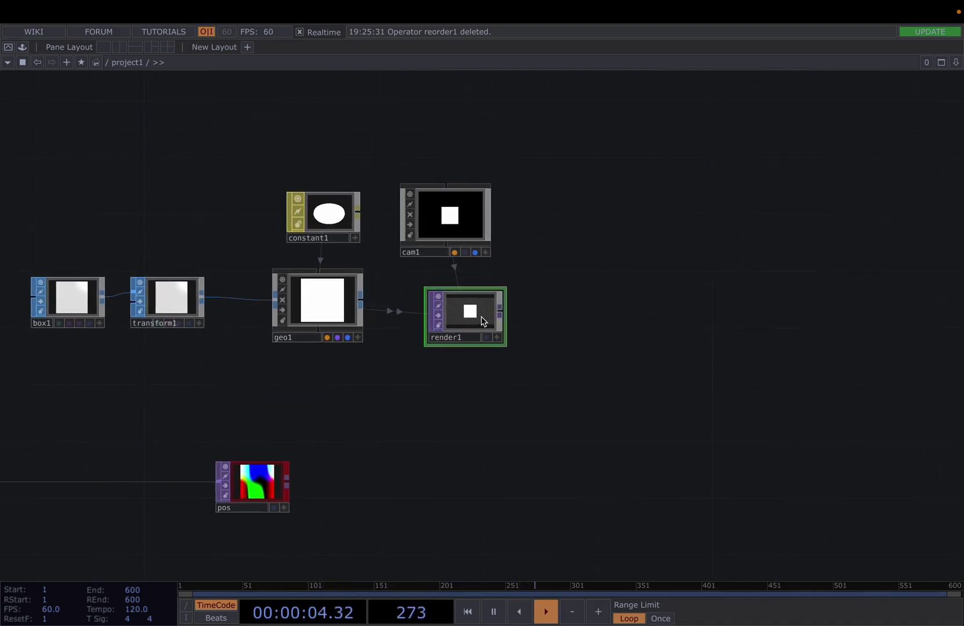
# - Split the workspace into two side-by-side panes and make the second one a TOP Viewer
pyautogui.click(123, 50)
pyautogui.click(491, 62)
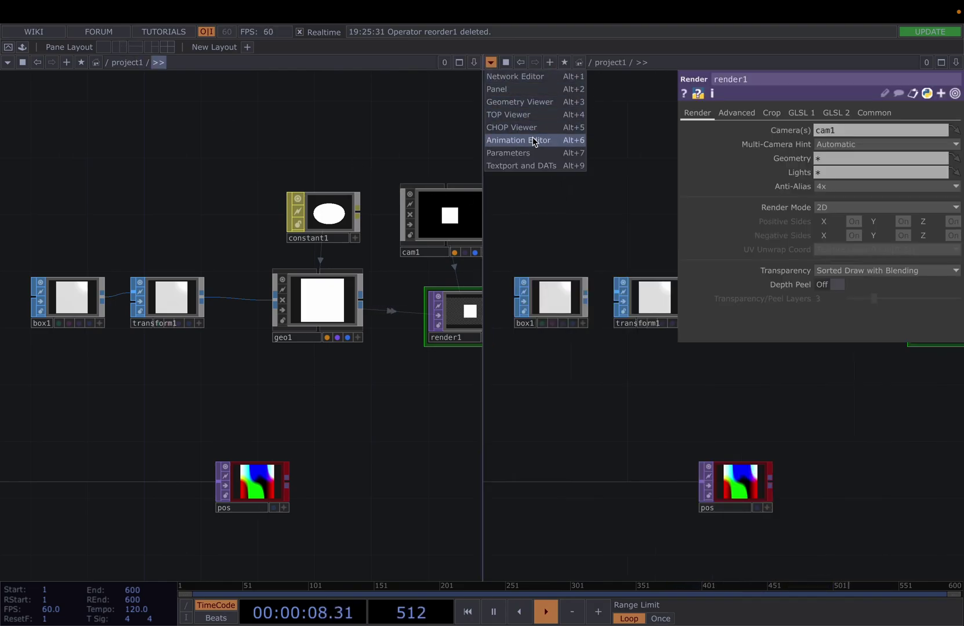
pyautogui.click(510, 114)
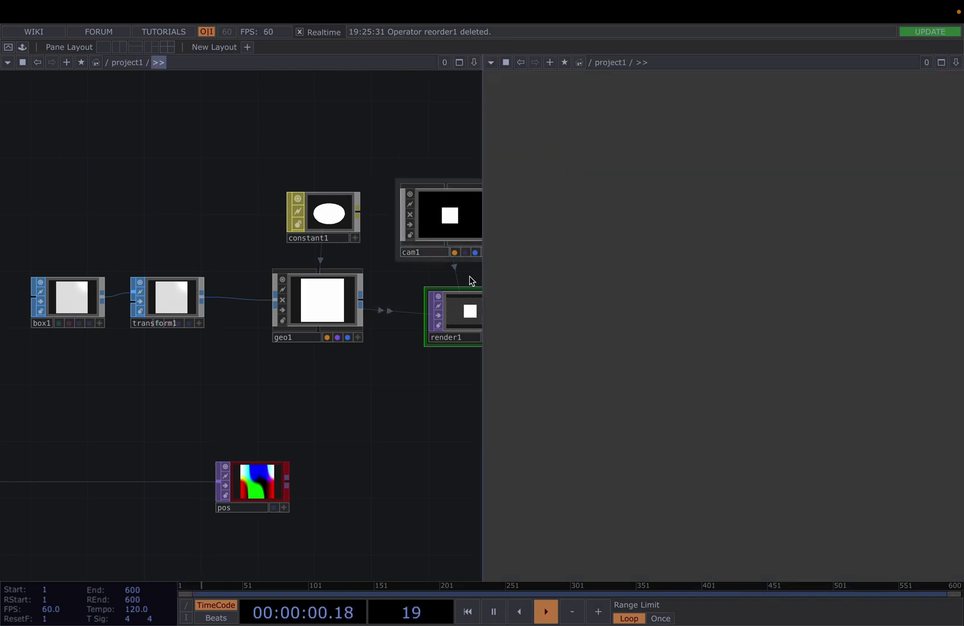
# - Turn off the display of TOP backdrops in the network editor
pyautogui.moveTo(354, 374); pyautogui.dragTo(248, 365)
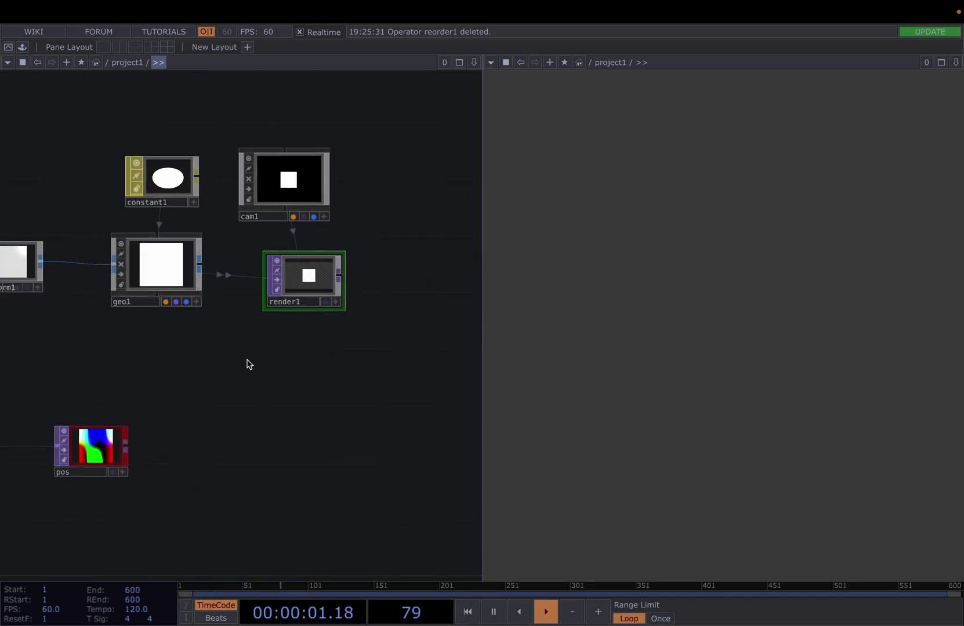
pyautogui.rightClick(248, 364)
pyautogui.moveTo(334, 417)
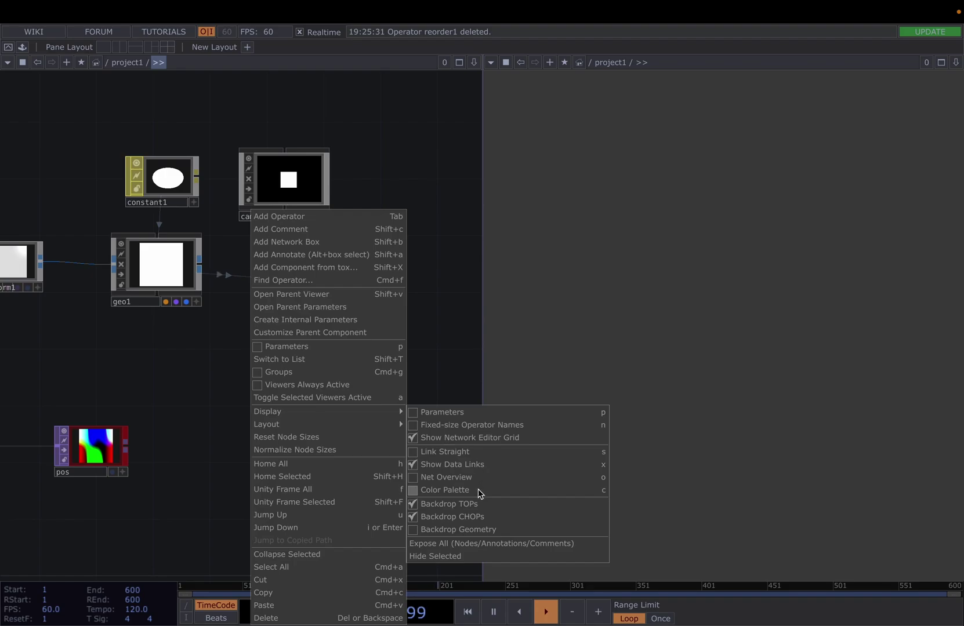
pyautogui.click(473, 503)
# - Add a Null TOP fed by the Render TOP, far to its right, and show its output in the TOP Viewer pane
pyautogui.moveTo(321, 421); pyautogui.dragTo(158, 387)
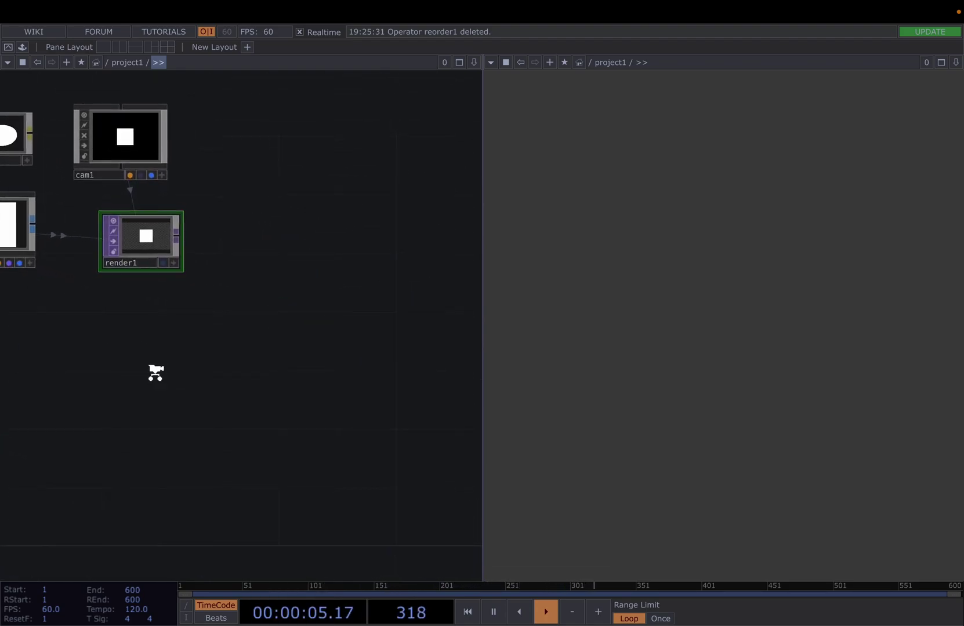
pyautogui.scroll(-3, 156, 380)
pyautogui.scroll(-2, 161, 367)
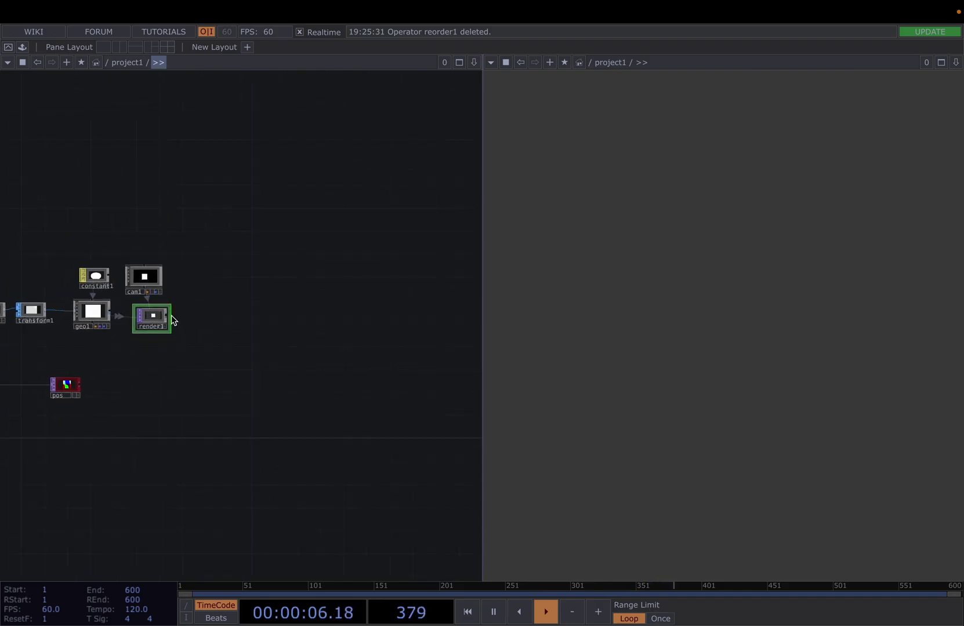
pyautogui.rightClick(172, 320)
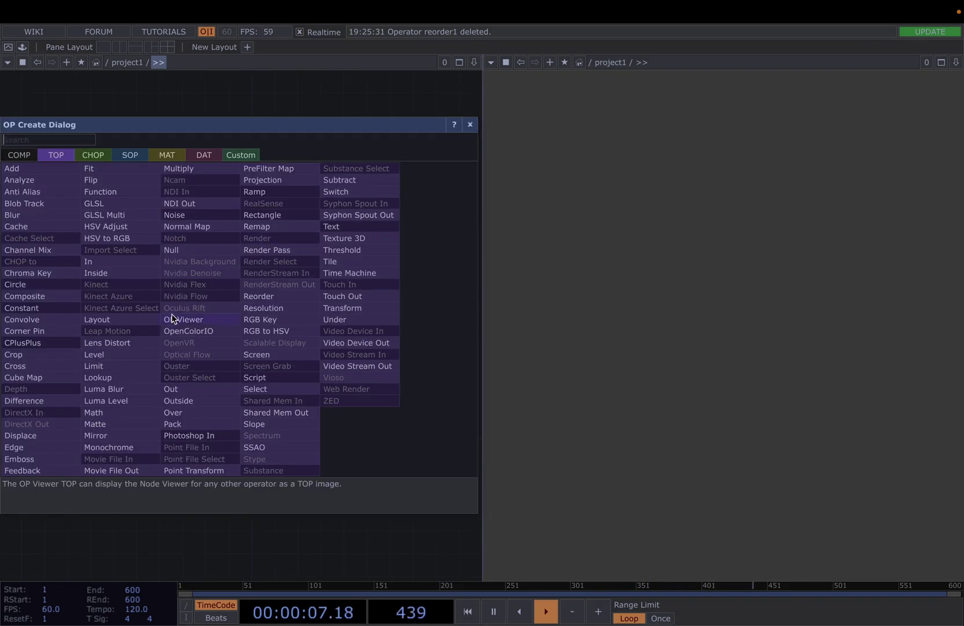
pyautogui.click(194, 250)
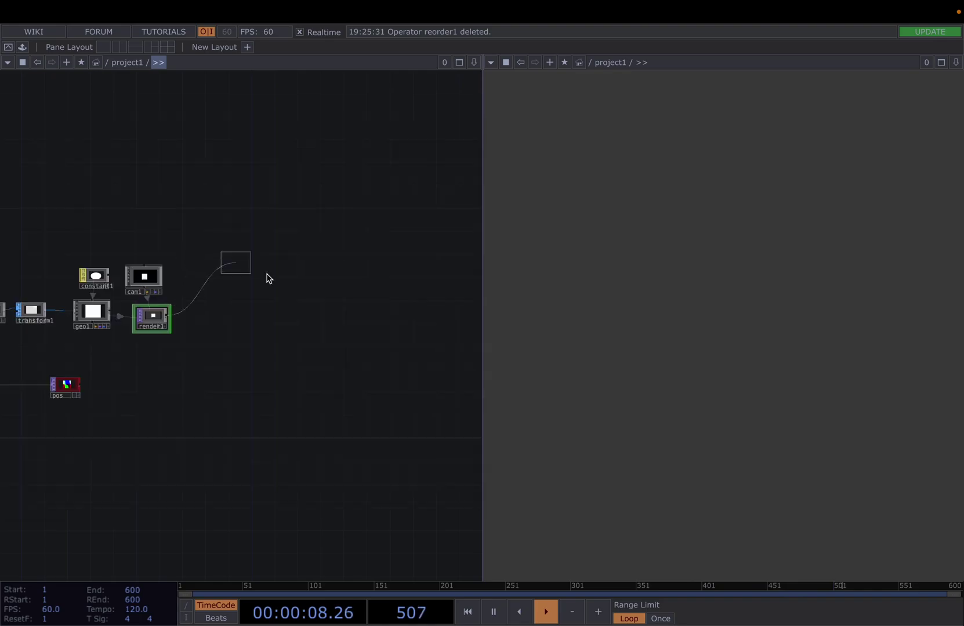
pyautogui.click(433, 323)
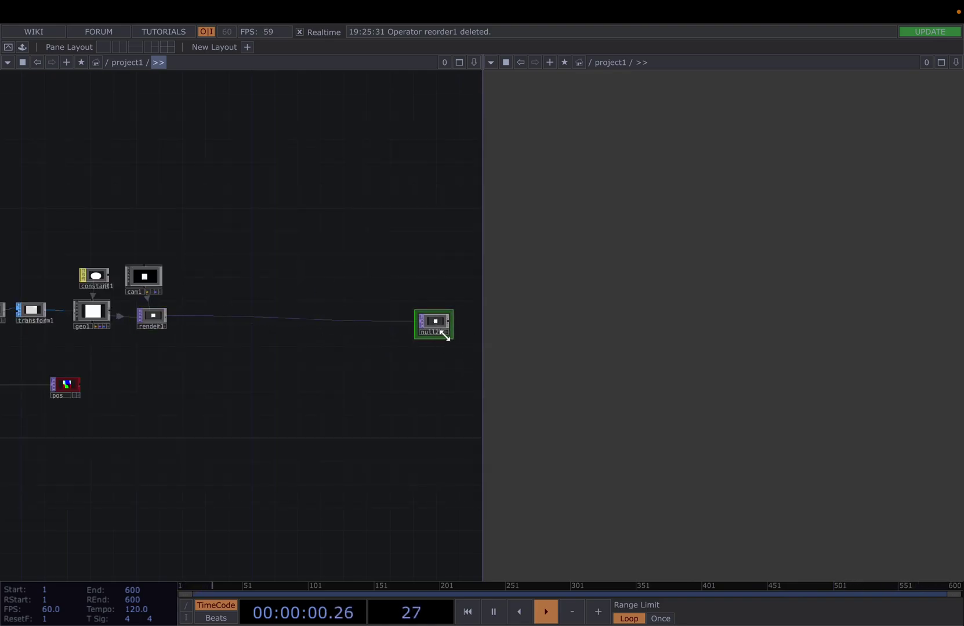
pyautogui.scroll(5, 392, 341)
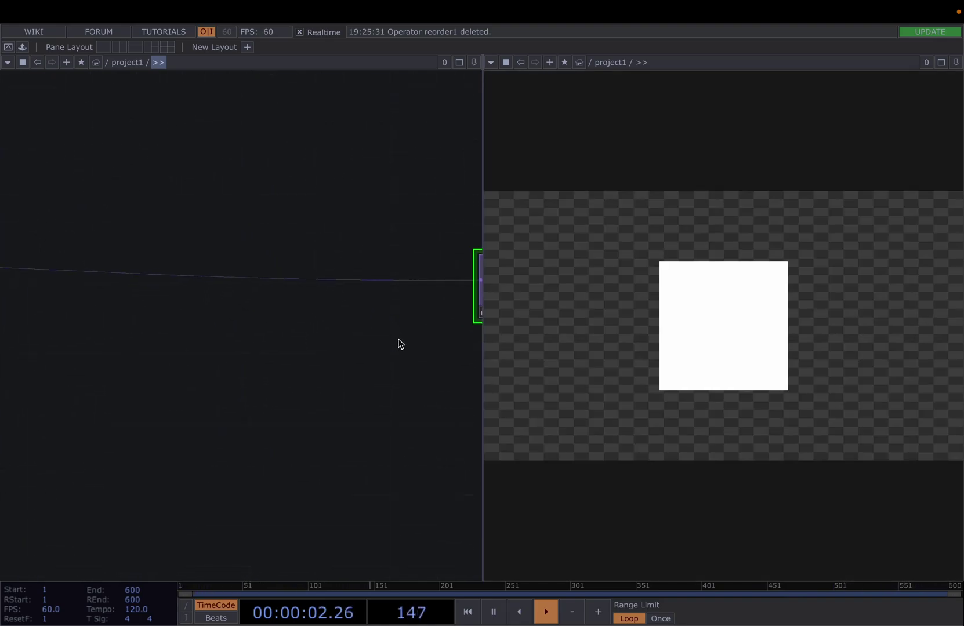
# - Insert an RGB Key TOP on the connection between the Render TOP and the Null TOP
pyautogui.scroll(-3, 399, 342)
pyautogui.rightClick(399, 302)
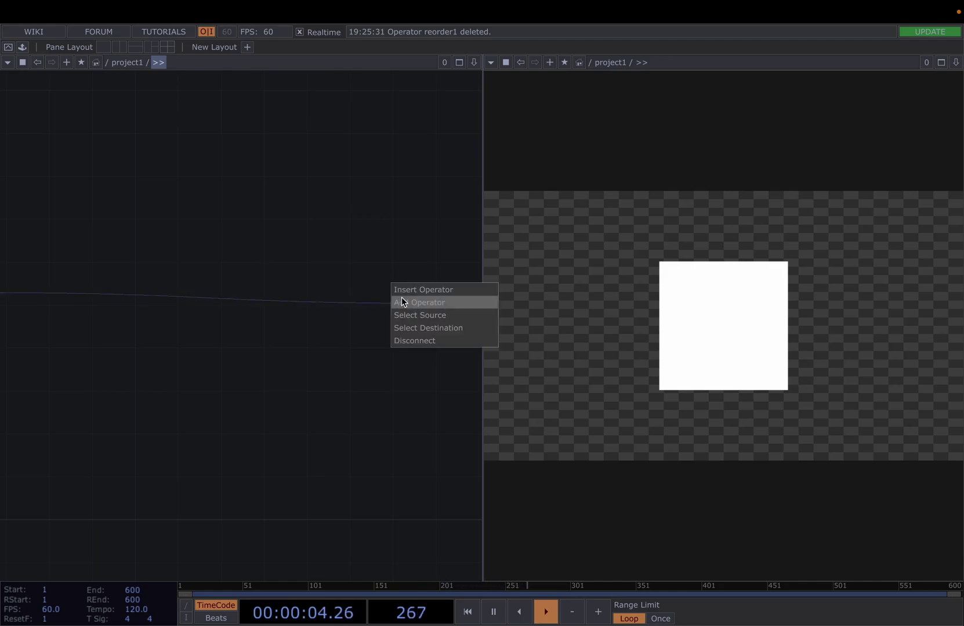
pyautogui.click(407, 288)
pyautogui.write('rg')
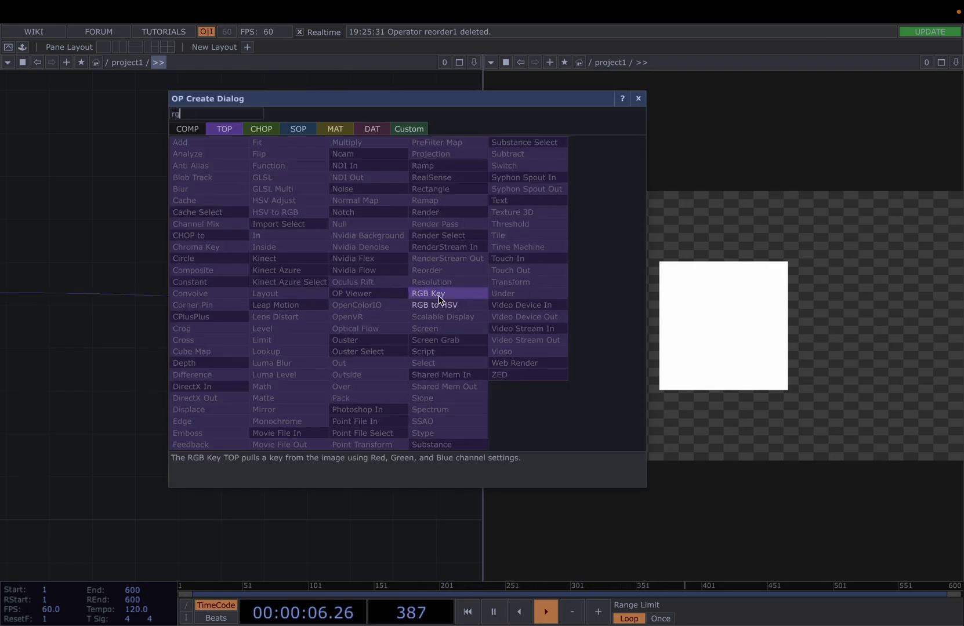
pyautogui.click(439, 296)
pyautogui.click(392, 309)
# - Set the Box SOP's uniform scale to 0.01
pyautogui.moveTo(261, 392); pyautogui.dragTo(352, 351)
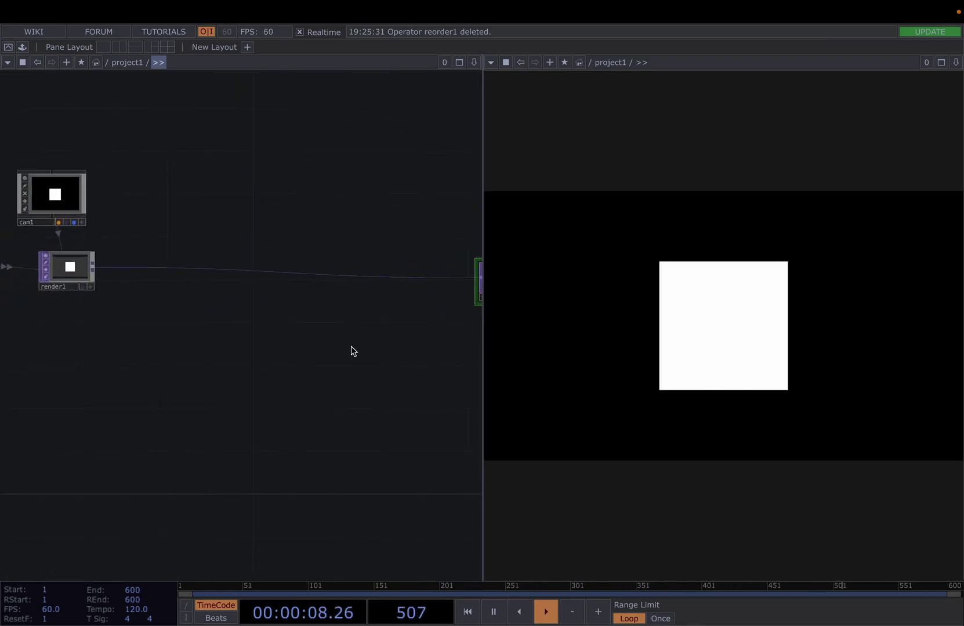
pyautogui.scroll(1, 312, 350)
pyautogui.scroll(-4, 312, 349)
pyautogui.moveTo(267, 370); pyautogui.dragTo(459, 356)
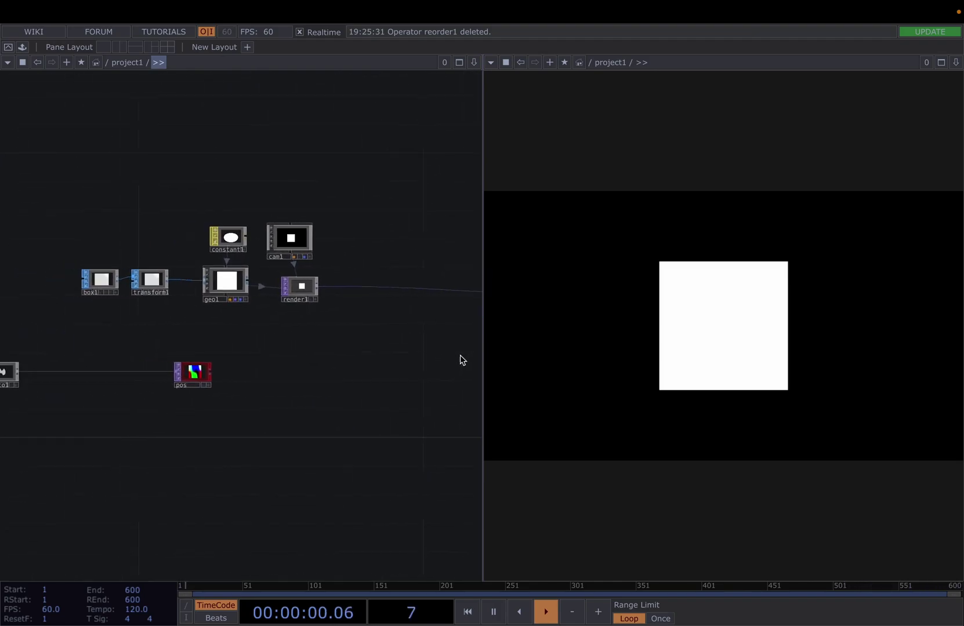
pyautogui.click(176, 285)
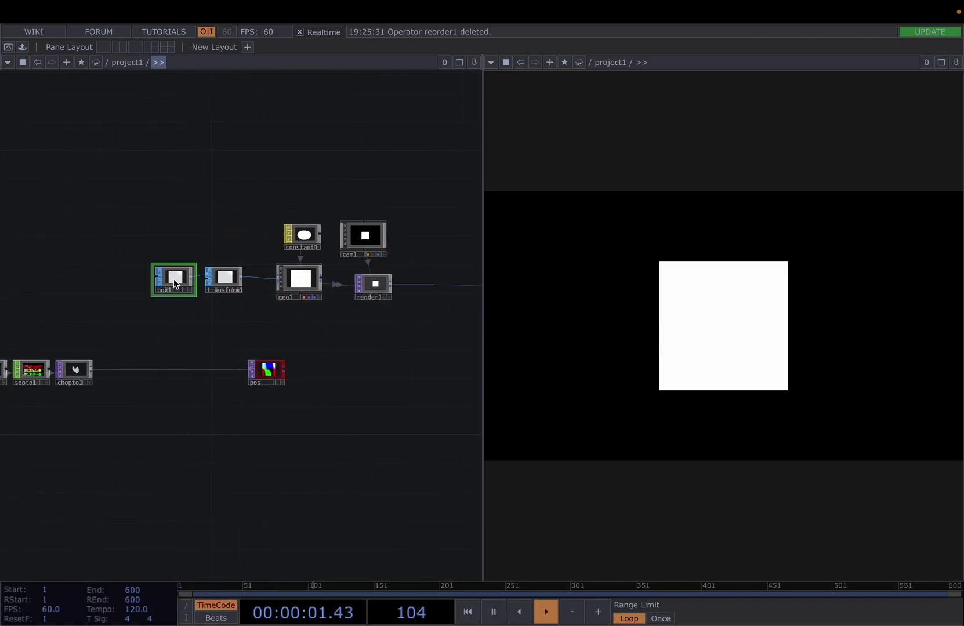
pyautogui.press('p')
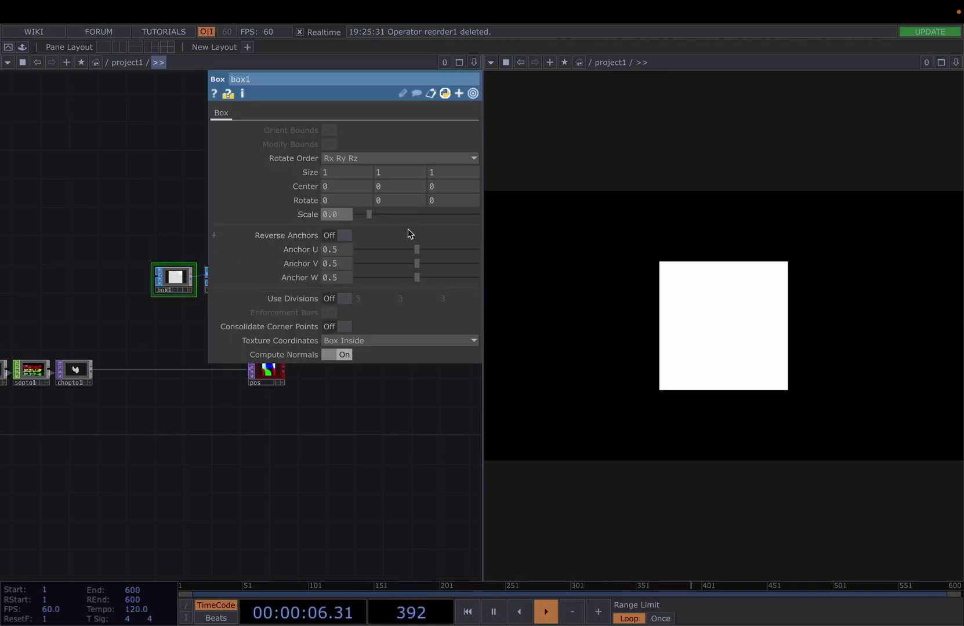
pyautogui.write('1')
pyautogui.press('Return')
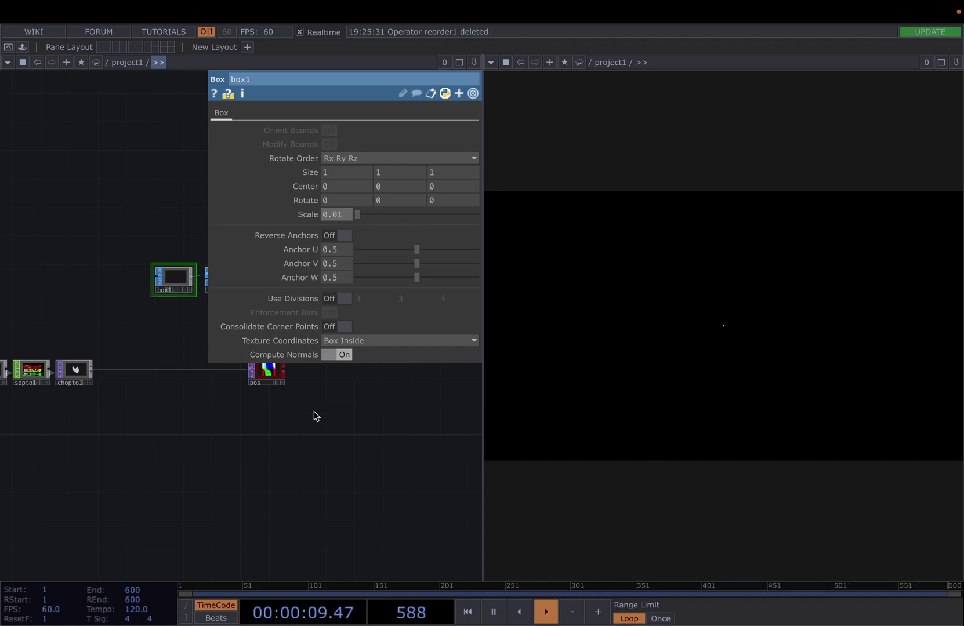
# - Turn on instancing for the Geometry COMP and nudge the pos node slightly to the right
pyautogui.moveTo(264, 419); pyautogui.dragTo(155, 432)
pyautogui.moveTo(163, 319); pyautogui.dragTo(132, 319)
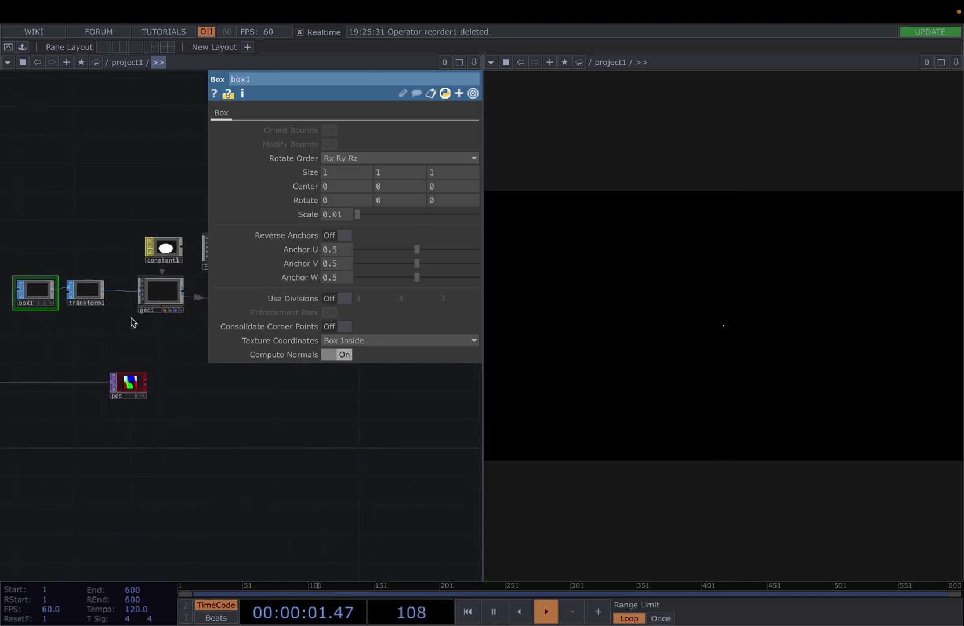
pyautogui.click(158, 300)
pyautogui.moveTo(128, 393); pyautogui.dragTo(143, 393)
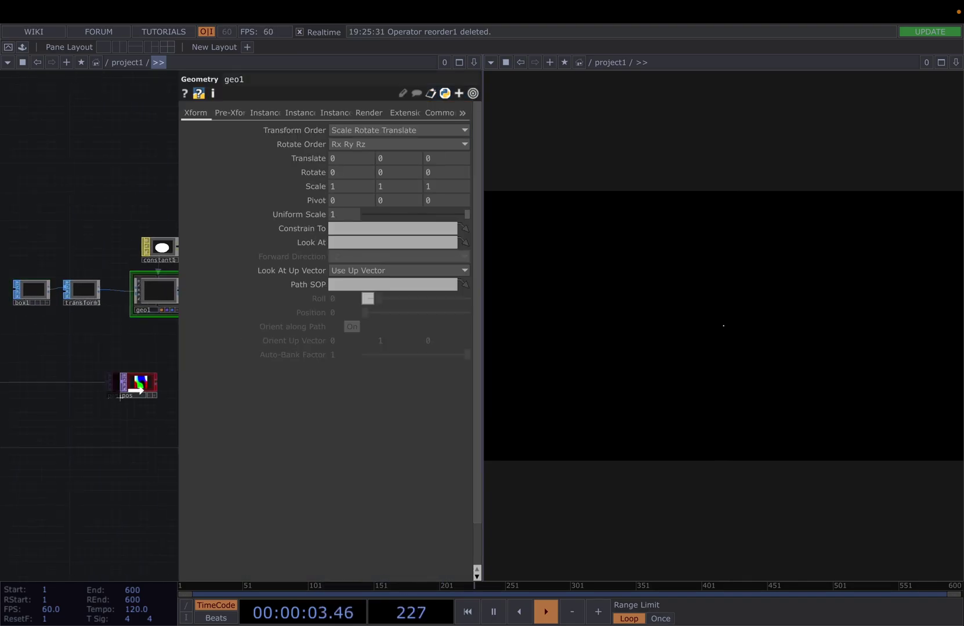
pyautogui.click(268, 116)
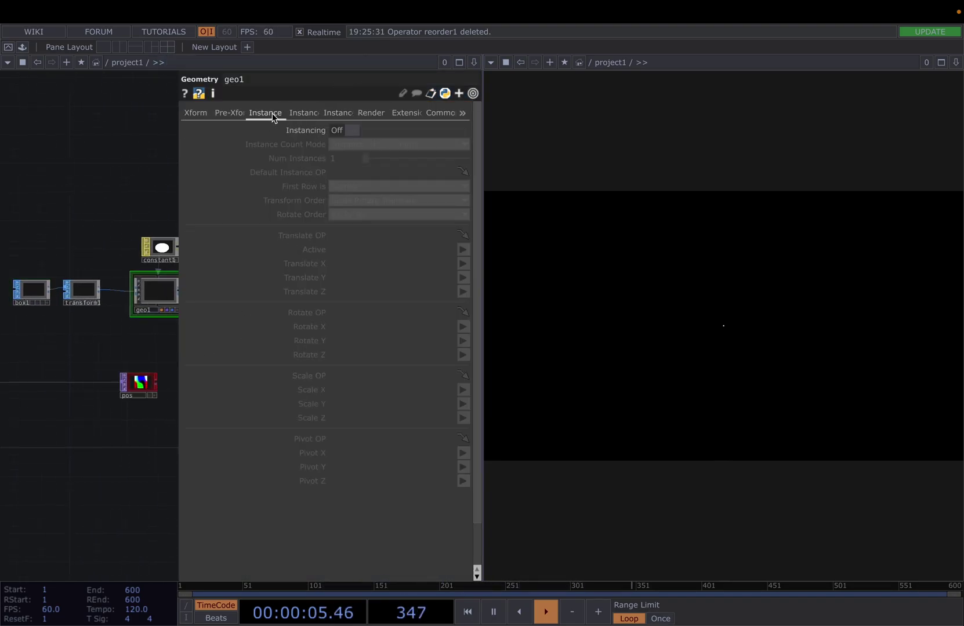
pyautogui.click(341, 131)
# - Assign pos as the Geometry COMP's Translate OP and map Translate X, Y and Z to r, g and b
pyautogui.moveTo(149, 351); pyautogui.dragTo(107, 353)
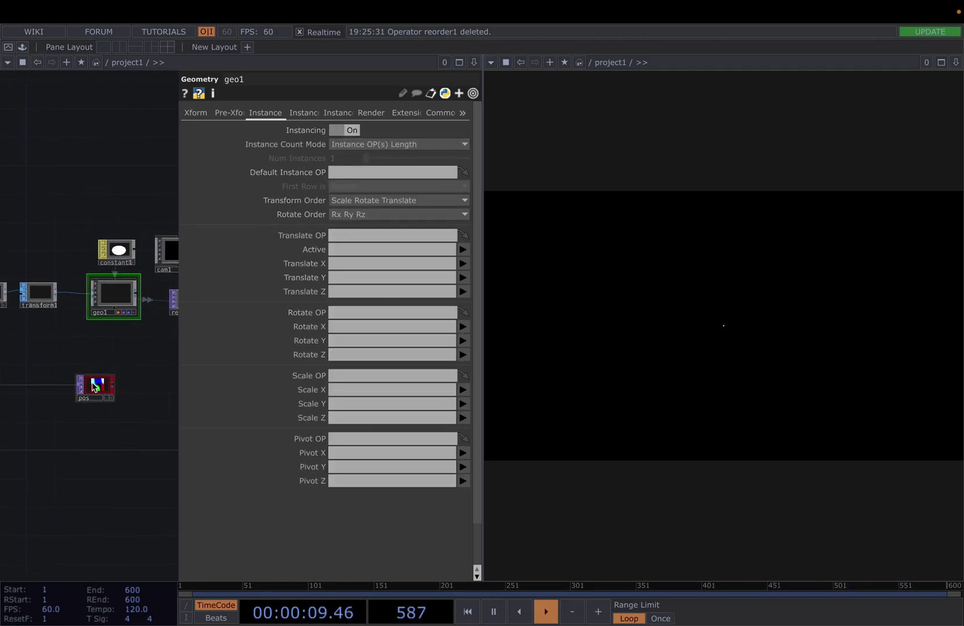
pyautogui.moveTo(297, 262); pyautogui.dragTo(338, 237)
pyautogui.click(463, 265)
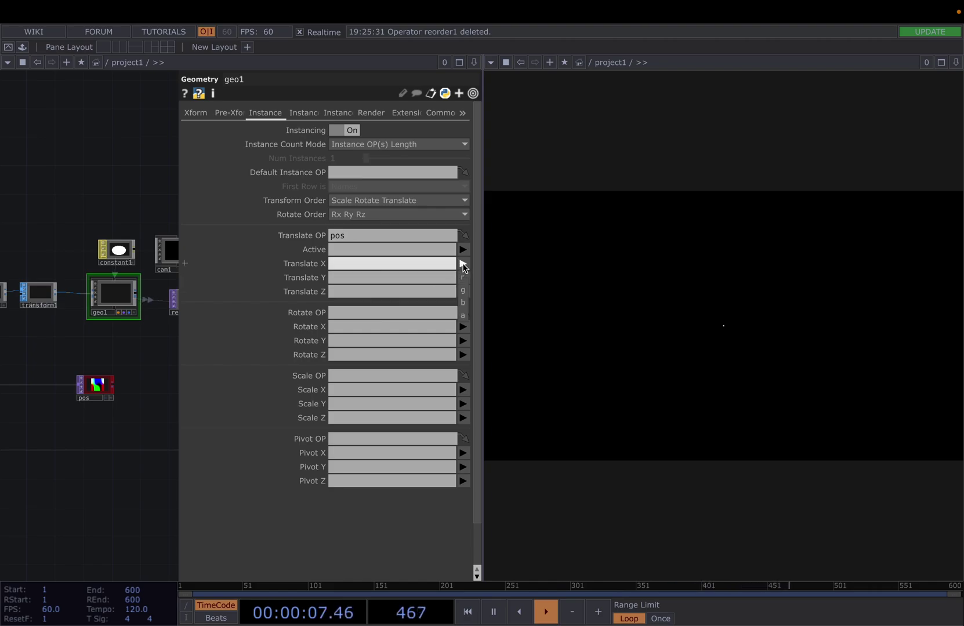
pyautogui.click(463, 277)
pyautogui.click(462, 278)
pyautogui.click(463, 304)
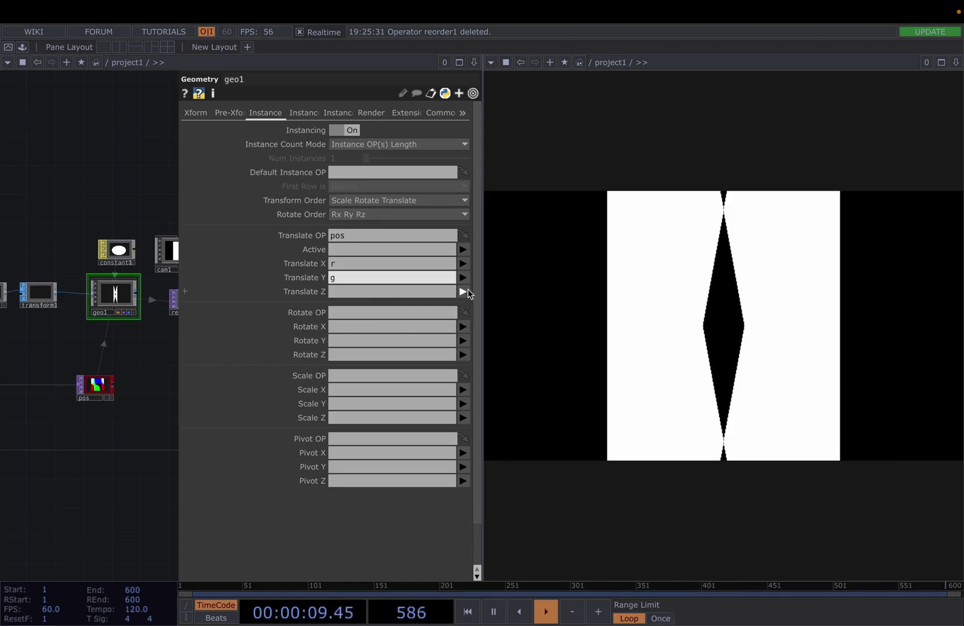
pyautogui.click(463, 292)
pyautogui.click(465, 330)
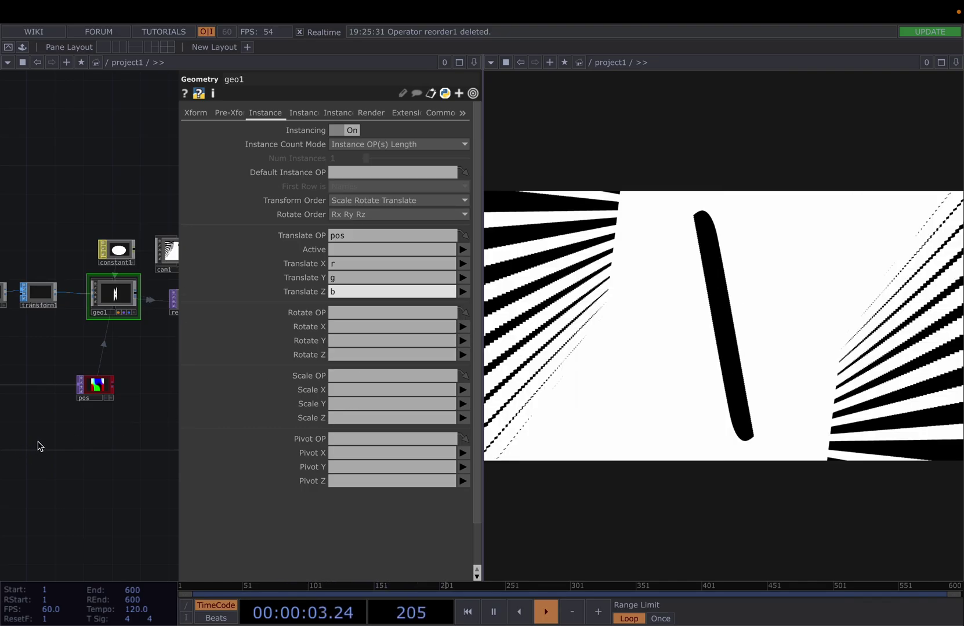
# - Open the Box SOP's parameters
pyautogui.moveTo(38, 445); pyautogui.dragTo(93, 427)
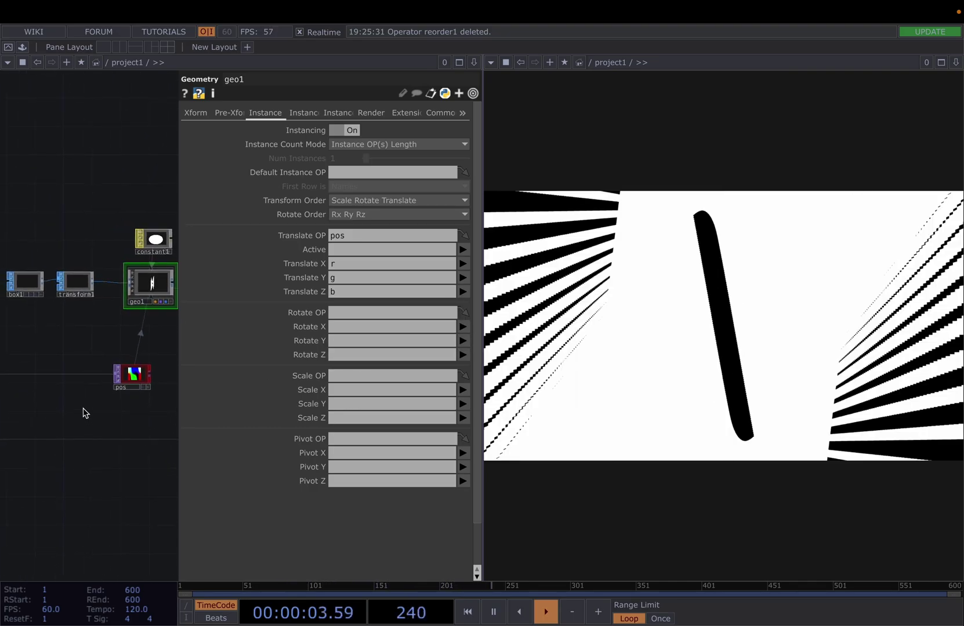
pyautogui.click(32, 289)
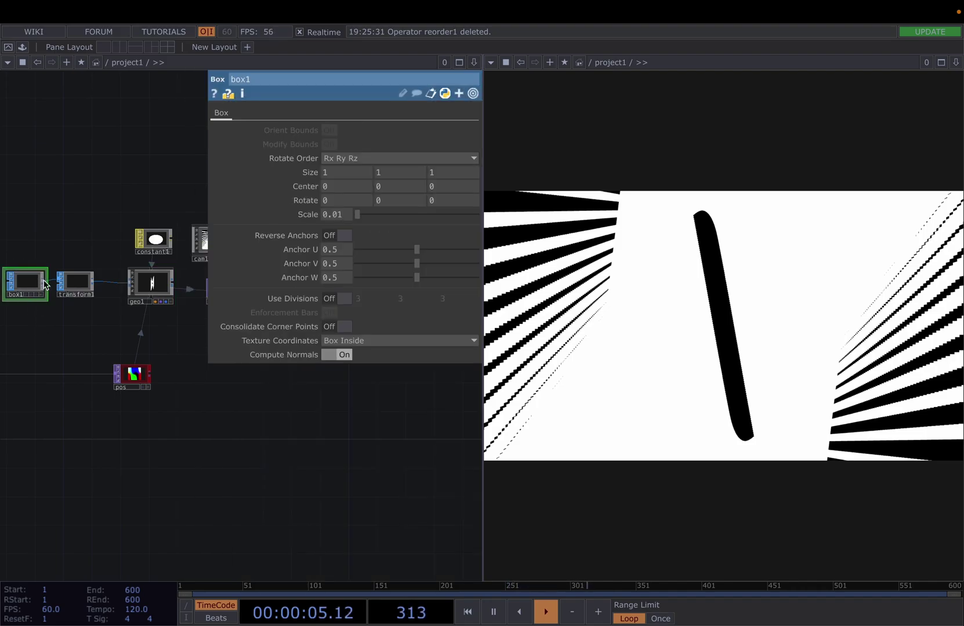
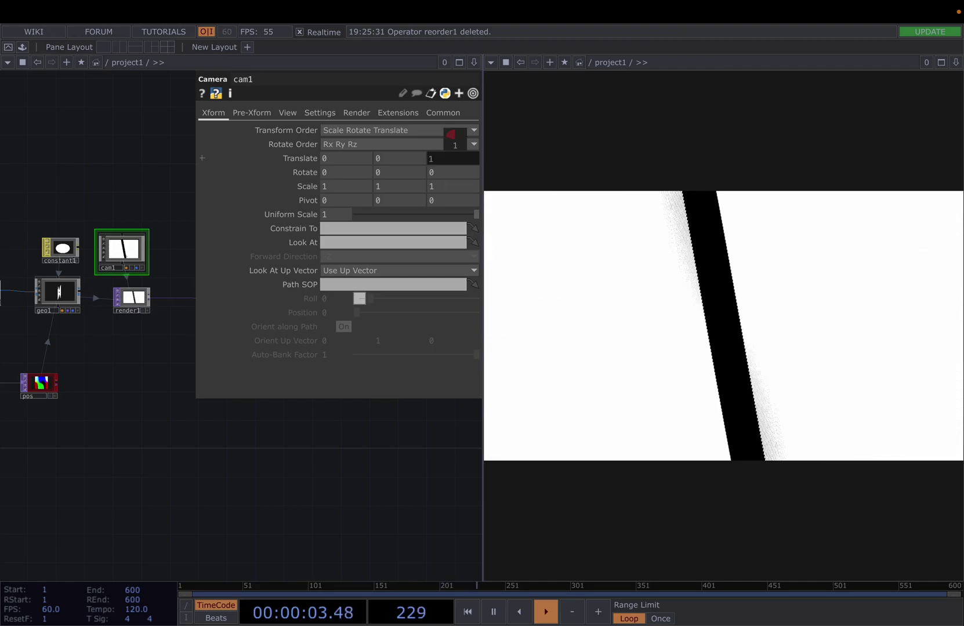
# - Pull the camera back along Z and set the Box SOP's scale to 0.001
pyautogui.moveTo(457, 139); pyautogui.dragTo(454, 145, button='middle')
pyautogui.moveTo(96, 464); pyautogui.dragTo(270, 440)
pyautogui.click(101, 268)
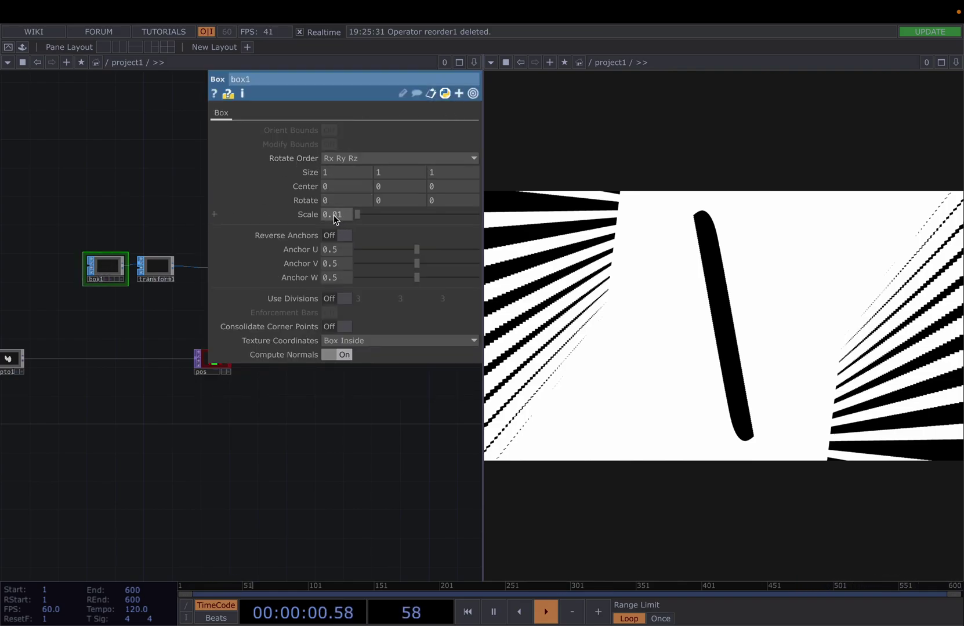
pyautogui.write('0')
pyautogui.press('Return')
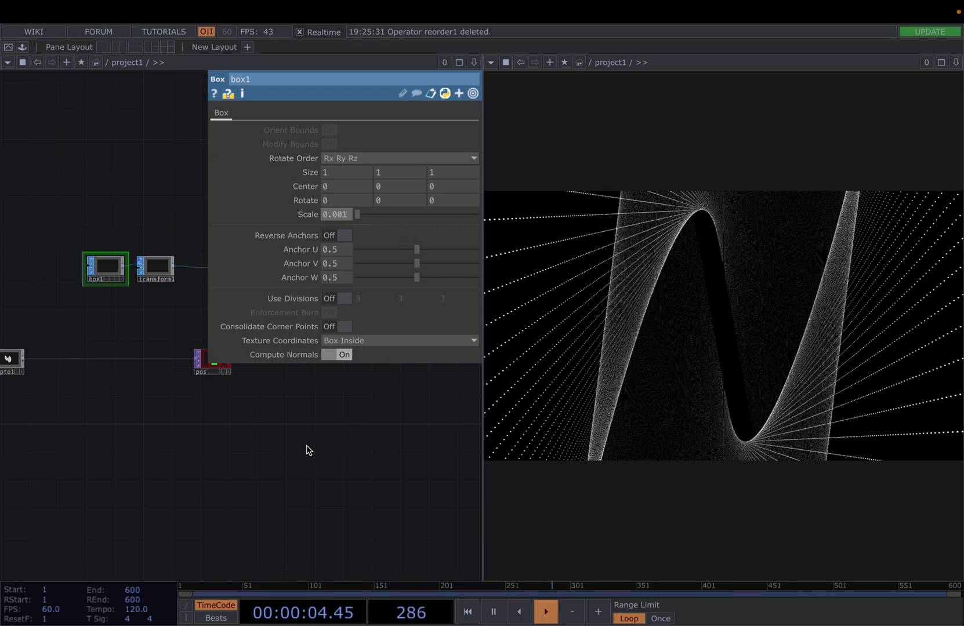
pyautogui.press('p')
# - Turn off the node viewers of all operators in the network at once
pyautogui.moveTo(58, 394); pyautogui.dragTo(285, 405)
pyautogui.moveTo(245, 315); pyautogui.dragTo(221, 288, button='middle')
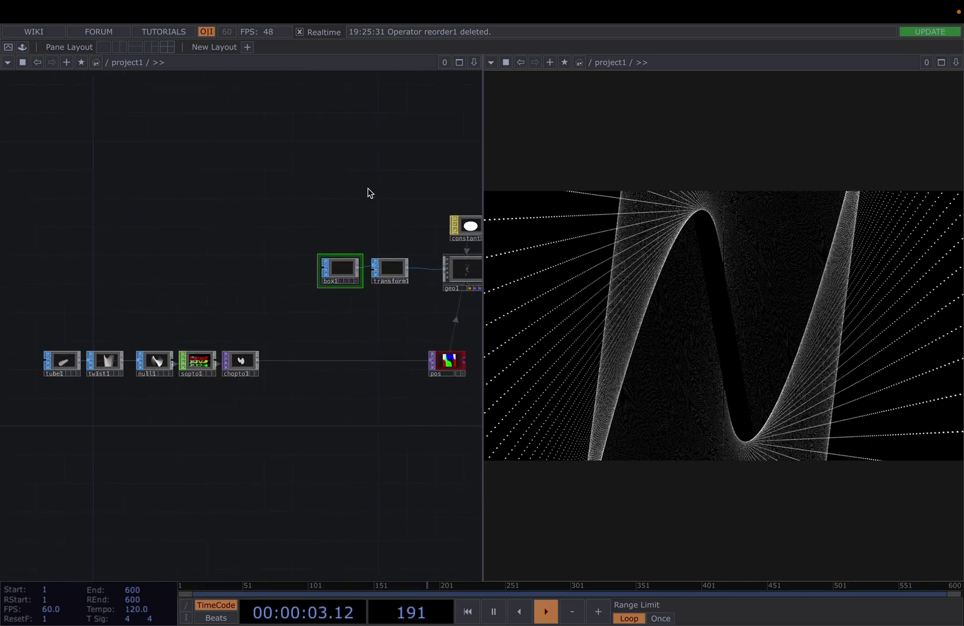
pyautogui.click(228, 355)
pyautogui.click(223, 397)
# - Set the Twist SOP's Primary Axis to Y Axis and its Strength to 53
pyautogui.scroll(5, 176, 396)
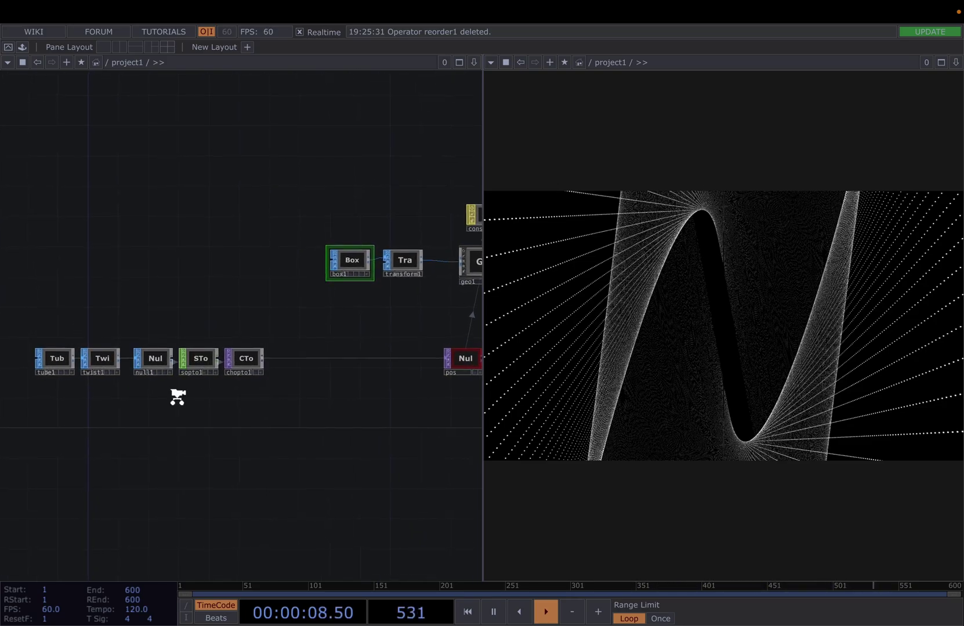
pyautogui.moveTo(167, 411); pyautogui.dragTo(227, 409)
pyautogui.click(149, 352)
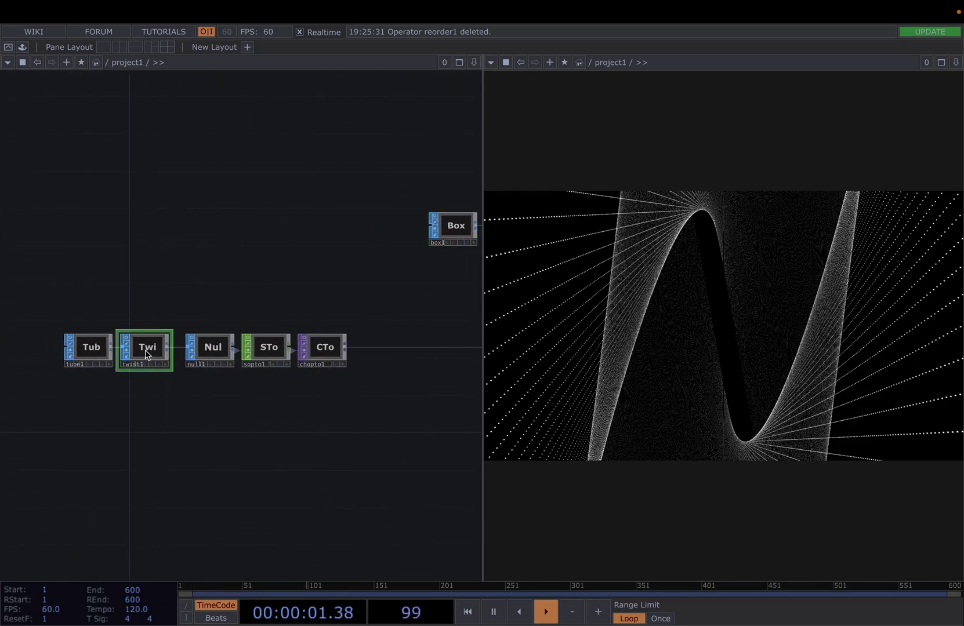
pyautogui.press('p')
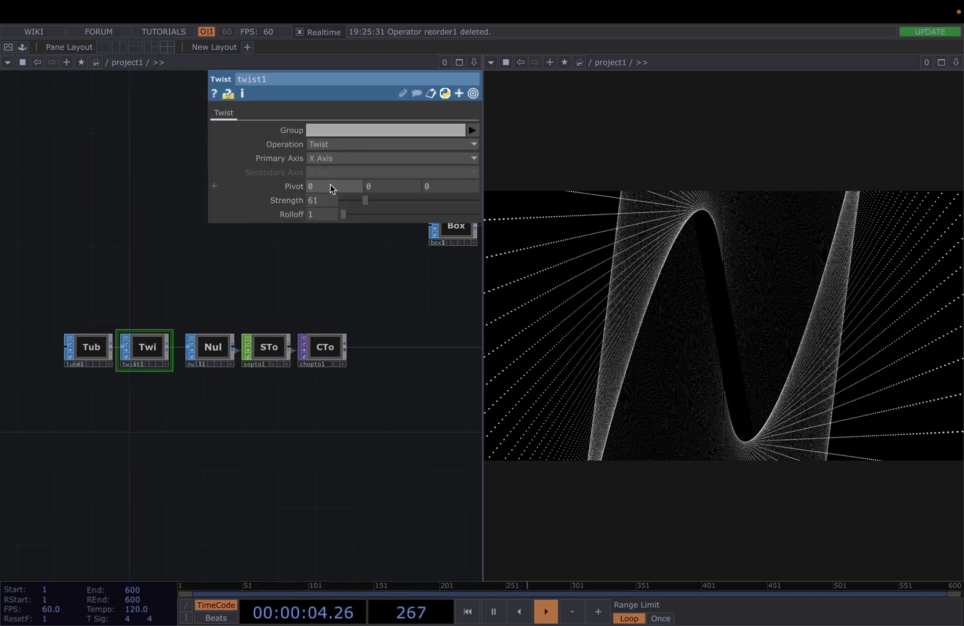
pyautogui.click(416, 207)
pyautogui.moveTo(395, 206); pyautogui.dragTo(334, 215)
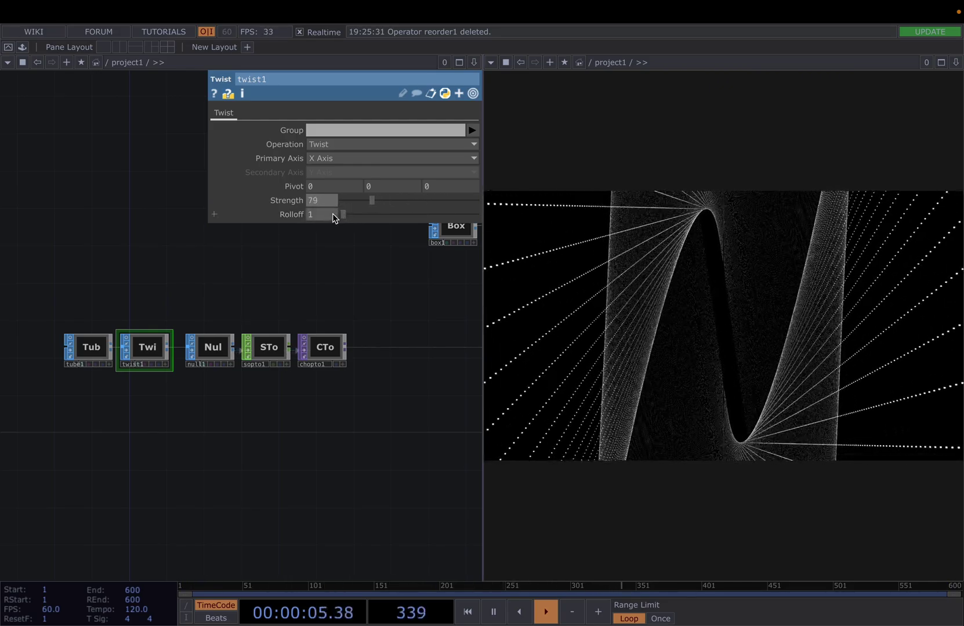
pyautogui.click(320, 159)
pyautogui.click(327, 186)
pyautogui.moveTo(374, 203)
pyautogui.mouseDown()
pyautogui.moveTo(427, 190)
pyautogui.moveTo(454, 197)
pyautogui.moveTo(356, 204)
pyautogui.mouseUp()
# - Make room after the Twist SOP and insert a second Twist SOP between it and the Null SOP
pyautogui.moveTo(268, 296); pyautogui.dragTo(473, 267)
pyautogui.moveTo(296, 321); pyautogui.dragTo(222, 326)
pyautogui.moveTo(337, 323); pyautogui.dragTo(281, 332)
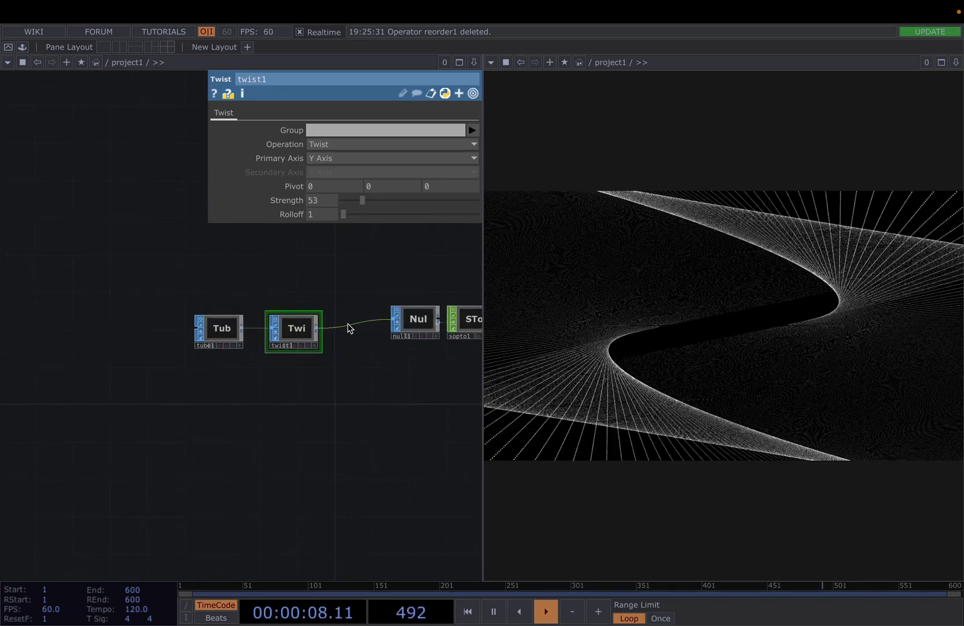
pyautogui.rightClick(352, 325)
pyautogui.click(366, 312)
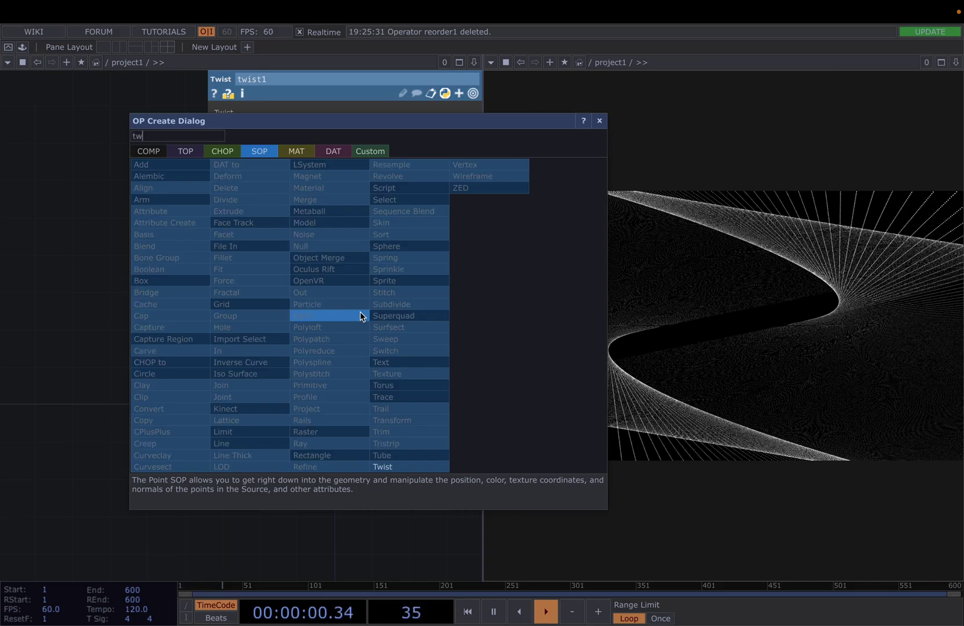
pyautogui.click(383, 467)
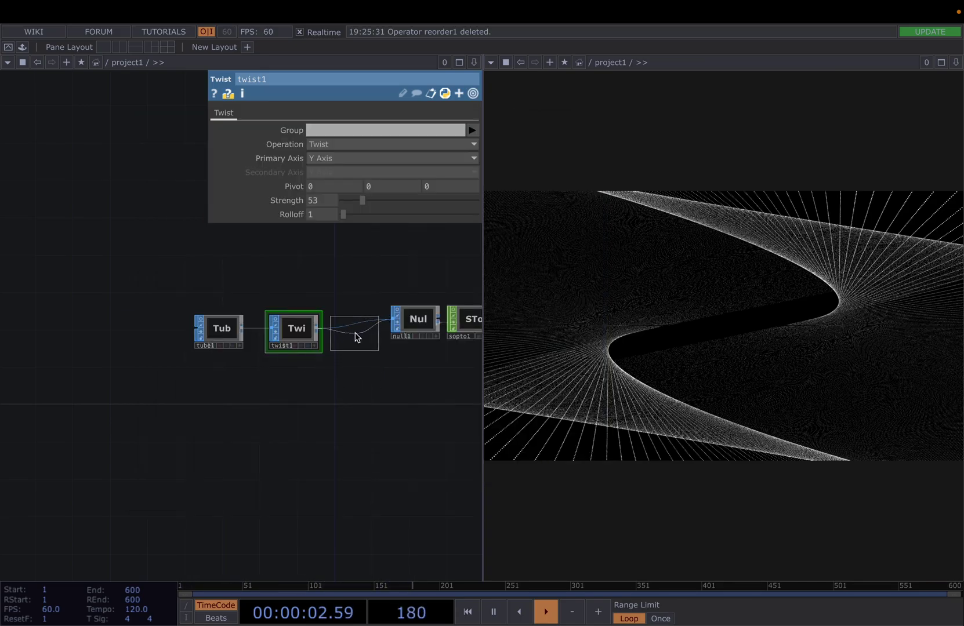
pyautogui.click(355, 337)
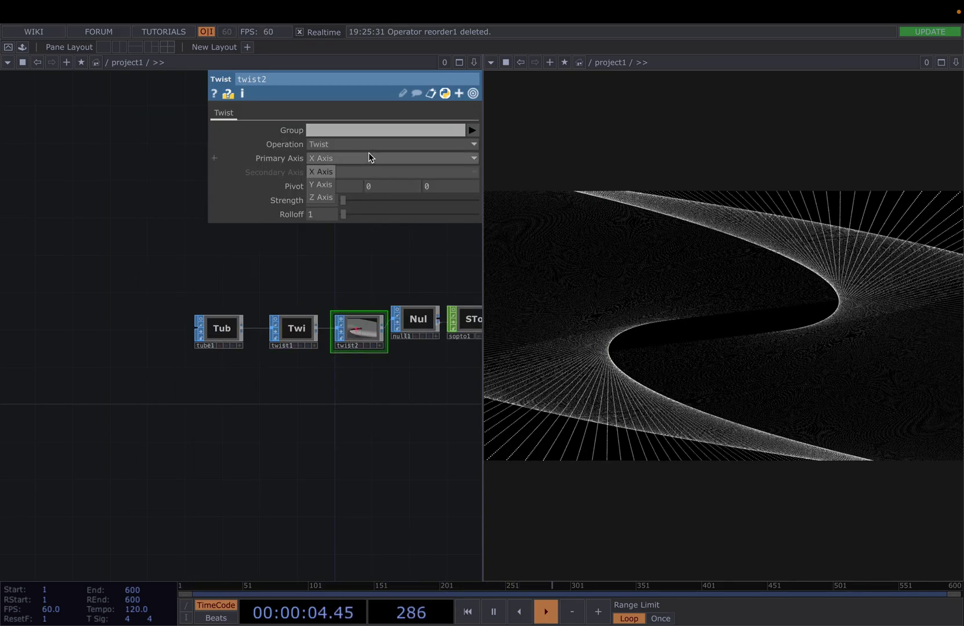
# - Set the second Twist SOP's Primary Axis to Z Axis and its Strength to 75
pyautogui.click(322, 198)
pyautogui.moveTo(351, 198); pyautogui.dragTo(372, 202)
pyautogui.moveTo(347, 405); pyautogui.dragTo(281, 397)
# - Move the Tube and both Twist SOPs together away from the Null SOP and close the Twist parameters
pyautogui.moveTo(160, 308); pyautogui.dragTo(205, 320)
pyautogui.moveTo(121, 297); pyautogui.dragTo(100, 296)
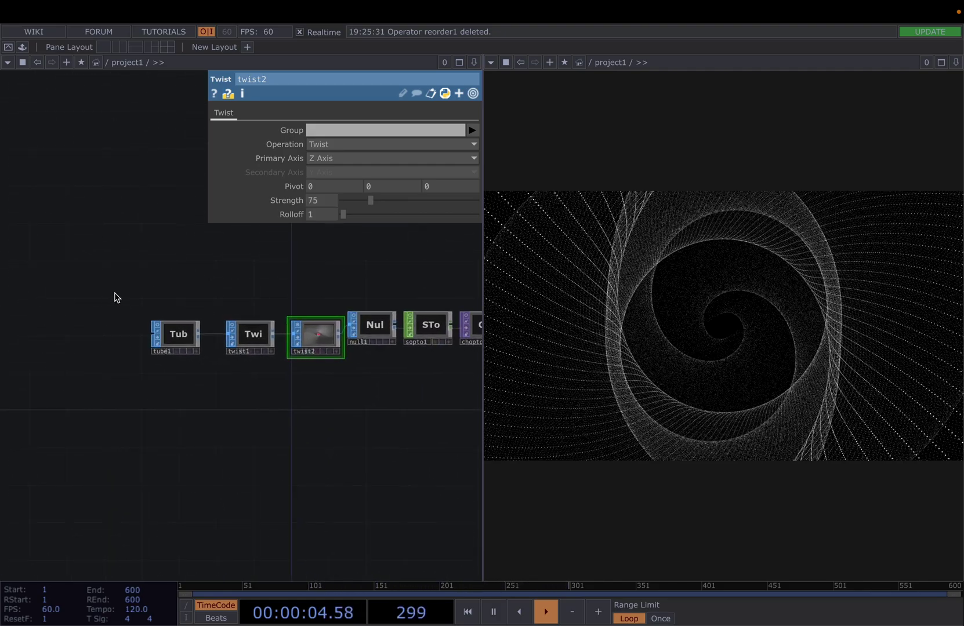
pyautogui.moveTo(299, 361); pyautogui.dragTo(309, 361)
pyautogui.moveTo(312, 341); pyautogui.dragTo(259, 330)
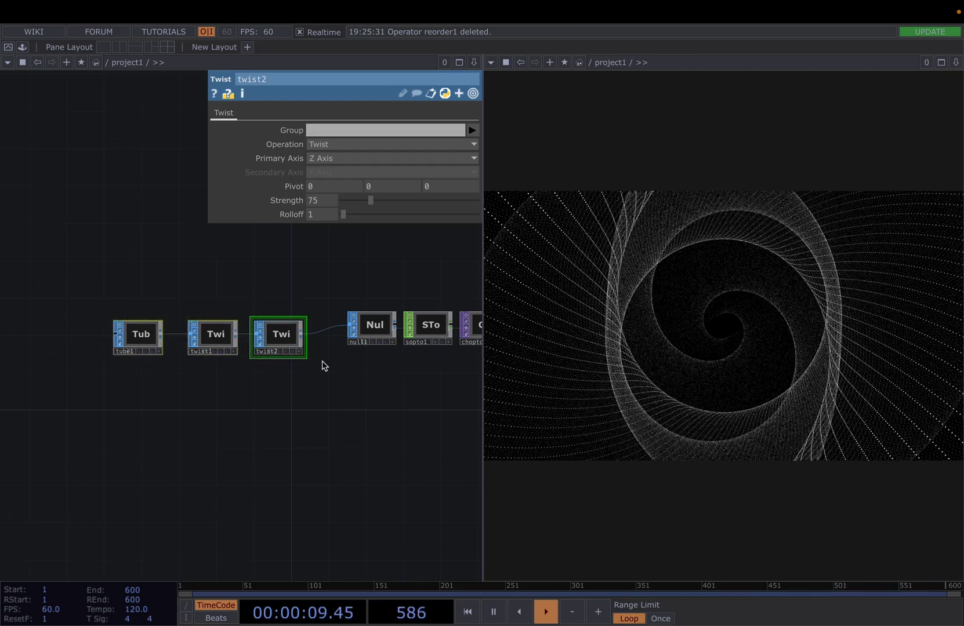
pyautogui.press('p')
# - Turn on the CHOP to TOP's viewer and orbit its point view to examine the twisted shape
pyautogui.moveTo(385, 376); pyautogui.dragTo(90, 346)
pyautogui.moveTo(303, 359)
pyautogui.mouseDown()
pyautogui.moveTo(213, 348)
pyautogui.moveTo(310, 346)
pyautogui.mouseUp()
pyautogui.scroll(-3, 219, 351)
pyautogui.scroll(10, 231, 289)
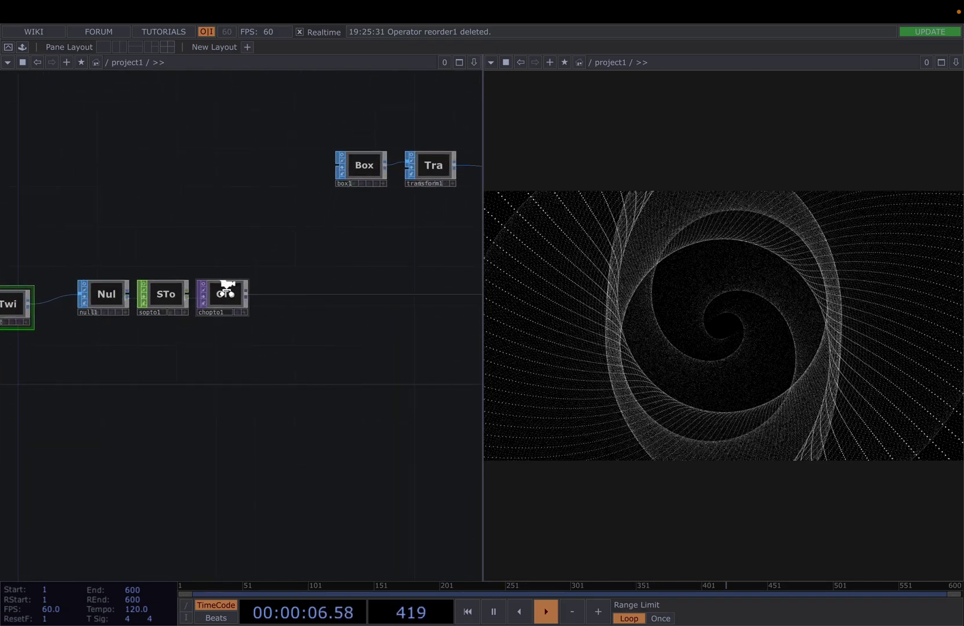
pyautogui.scroll(3, 230, 295)
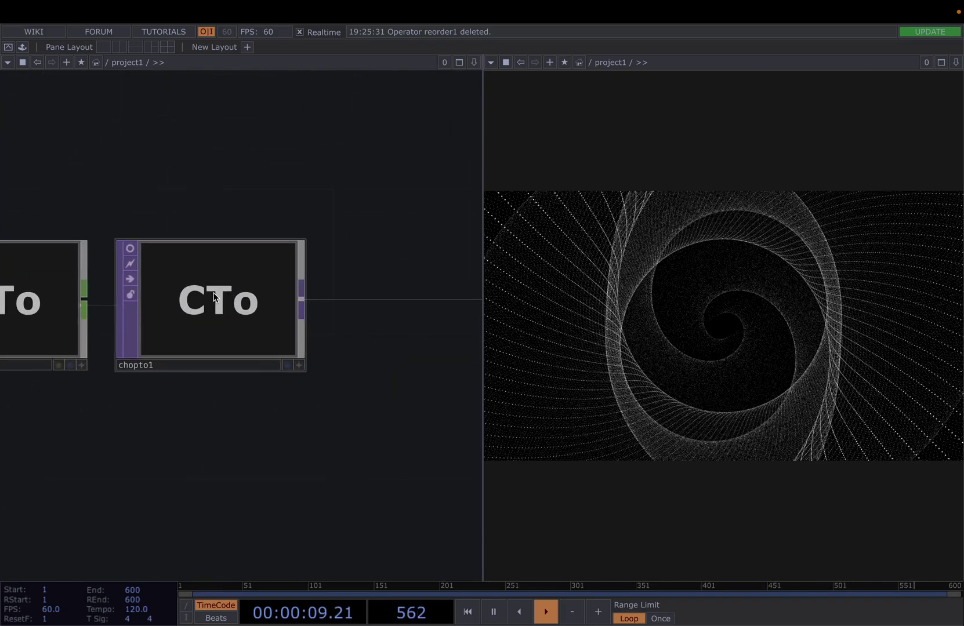
pyautogui.click(130, 248)
pyautogui.click(300, 365)
pyautogui.moveTo(250, 319)
pyautogui.mouseDown()
pyautogui.moveTo(163, 293)
pyautogui.moveTo(151, 267)
pyautogui.moveTo(210, 279)
pyautogui.moveTo(200, 303)
pyautogui.moveTo(155, 279)
pyautogui.moveTo(143, 291)
pyautogui.moveTo(193, 324)
pyautogui.mouseUp()
pyautogui.scroll(10, 212, 285)
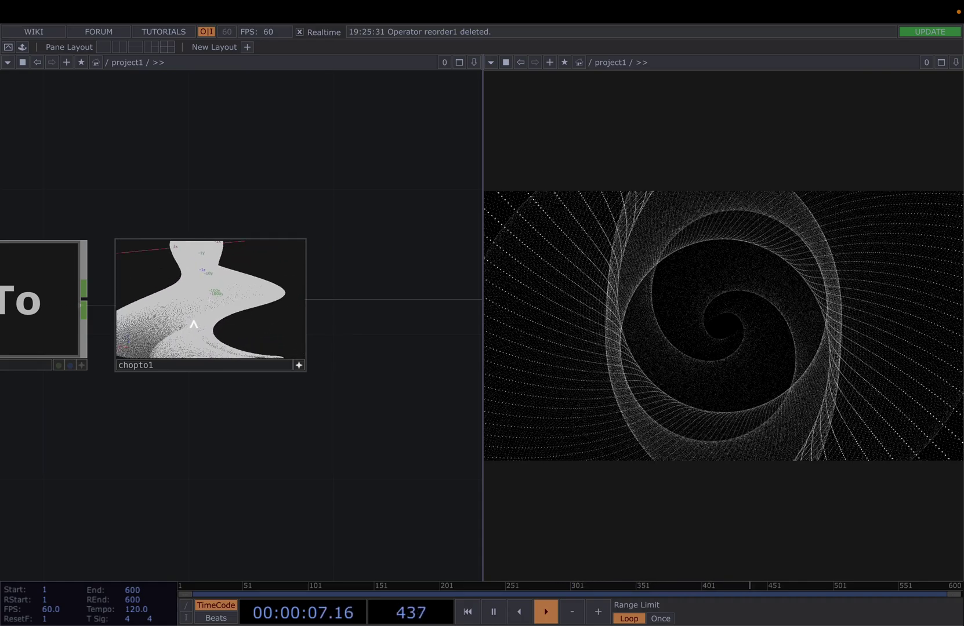
pyautogui.click(297, 368)
pyautogui.click(299, 366)
# - Insert a Transform TOP between the CHOP to TOP and the pos Null
pyautogui.moveTo(361, 405); pyautogui.dragTo(132, 355)
pyautogui.scroll(-2, 183, 347)
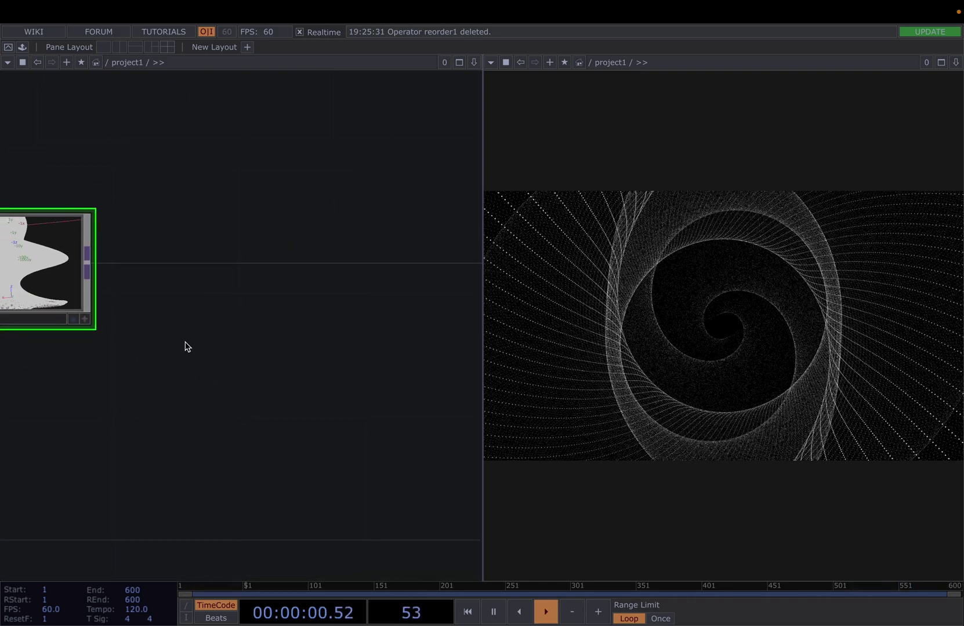
pyautogui.rightClick(210, 266)
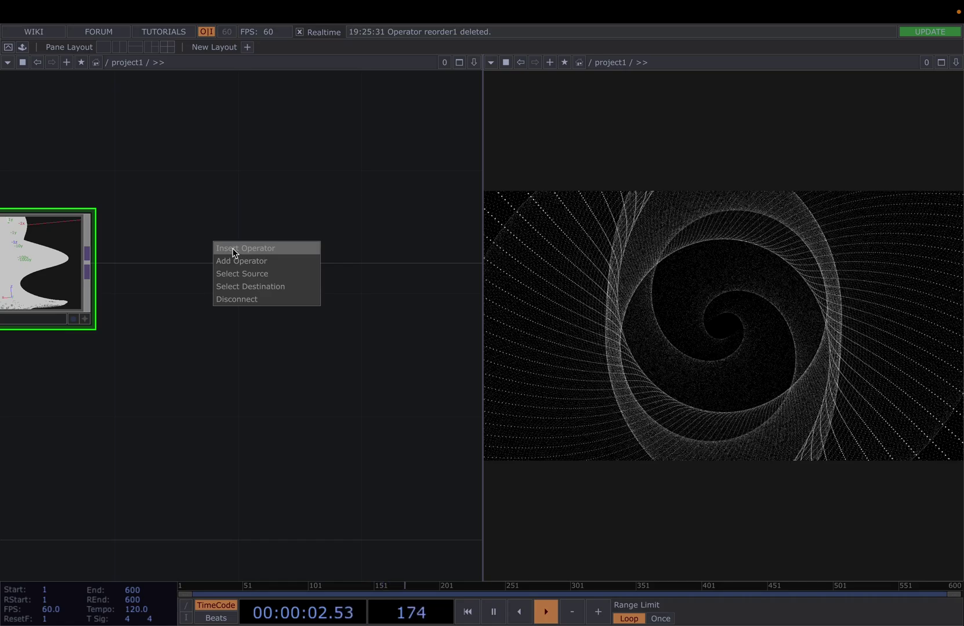
pyautogui.click(229, 249)
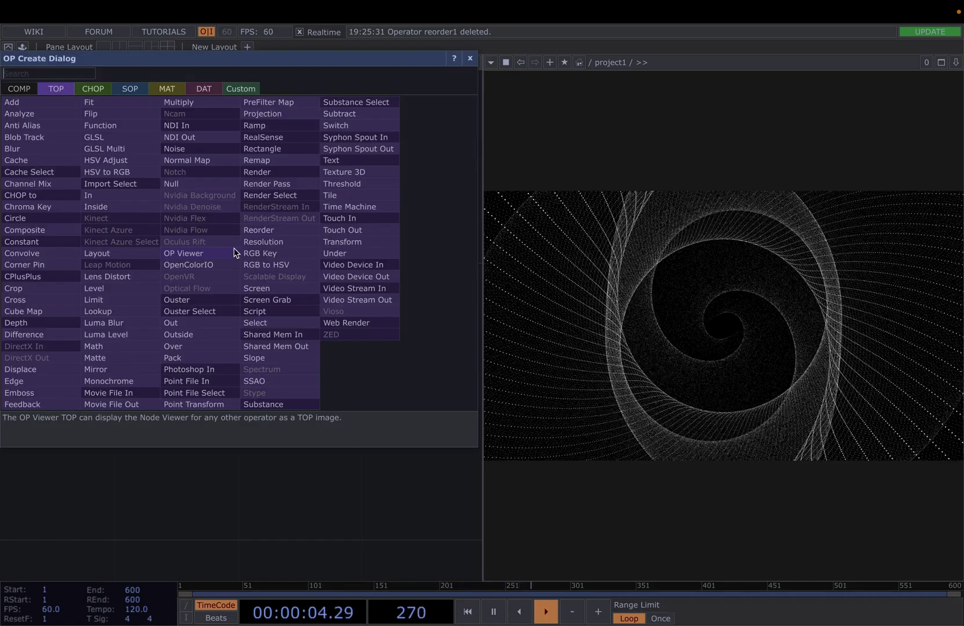
pyautogui.write('tr')
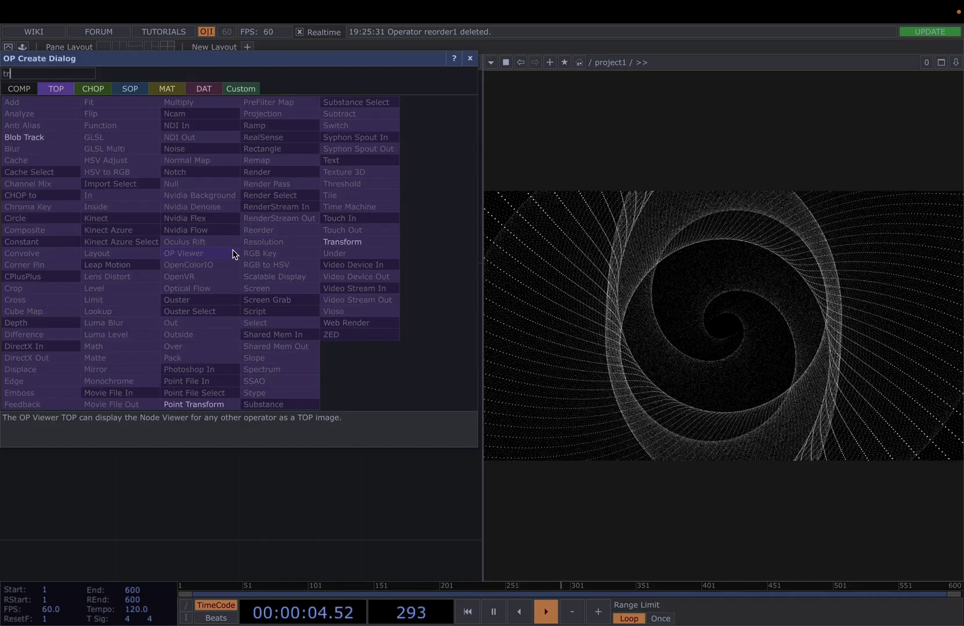
pyautogui.click(337, 241)
pyautogui.click(273, 270)
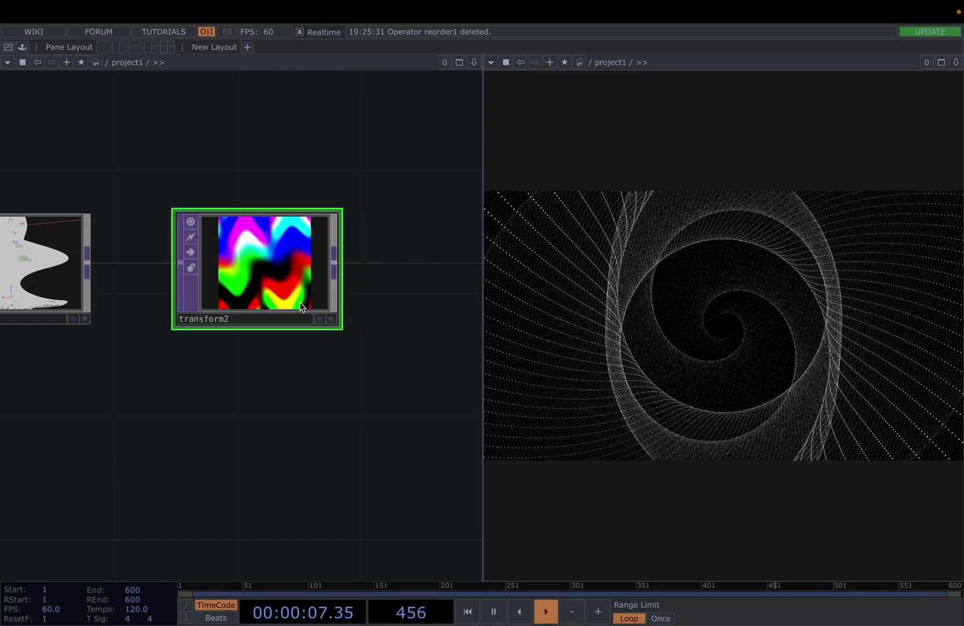
# - Display the Transform TOP's viewer as points and orbit around the point cloud
pyautogui.click(339, 327)
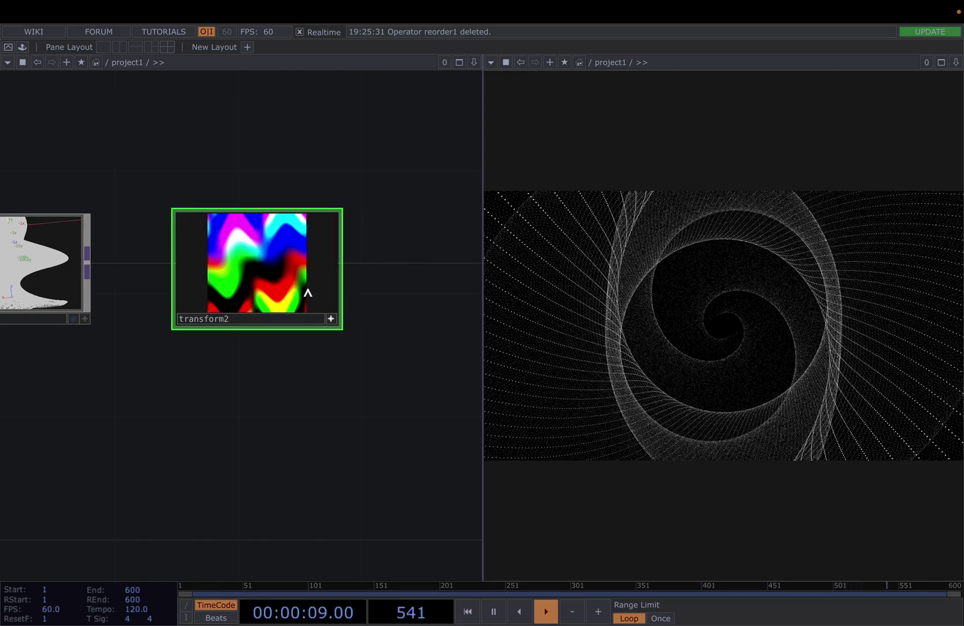
pyautogui.rightClick(300, 284)
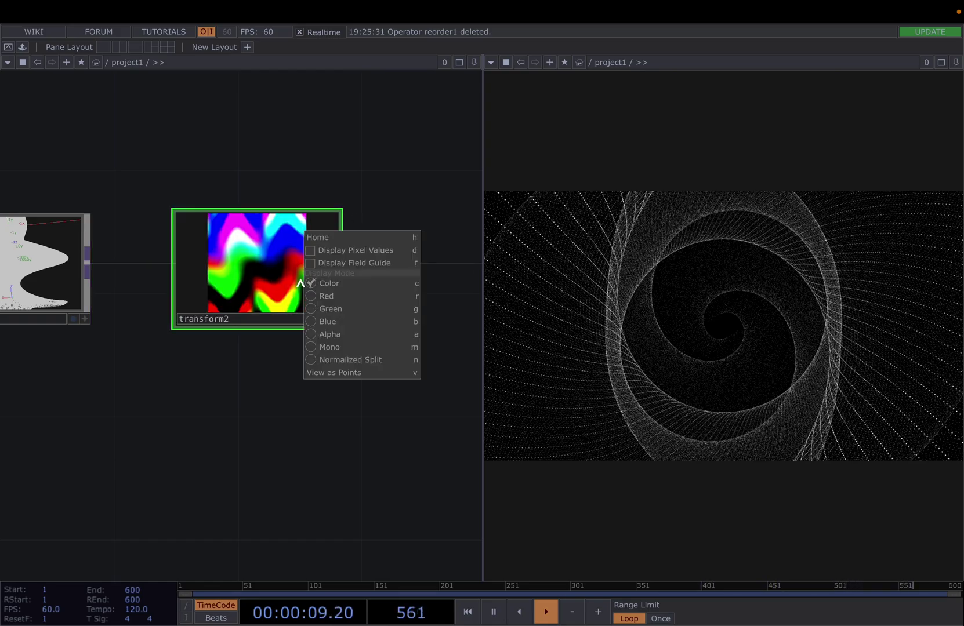
pyautogui.click(334, 376)
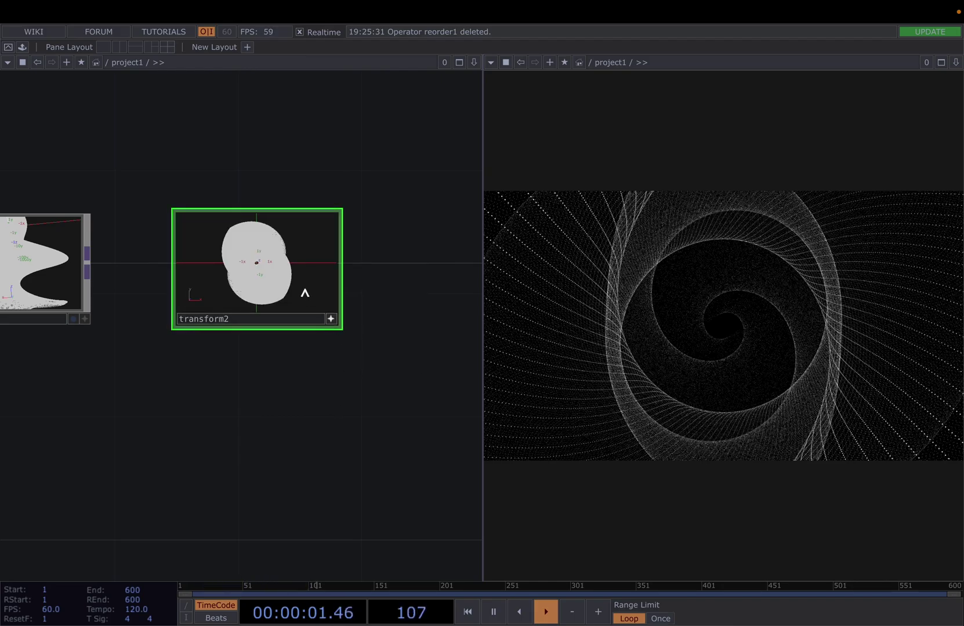
pyautogui.moveTo(305, 295); pyautogui.dragTo(276, 298)
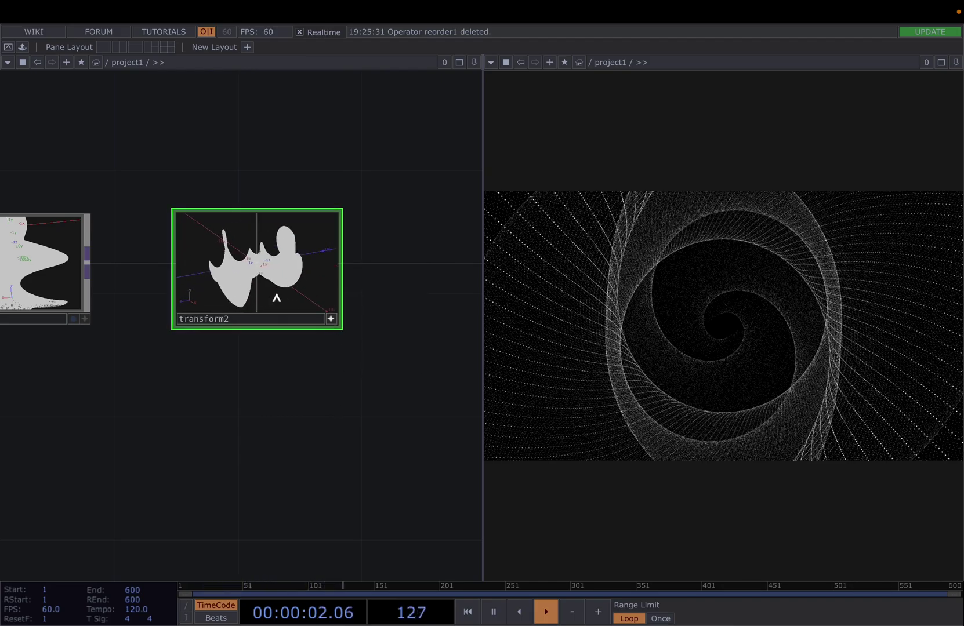
pyautogui.click(332, 319)
# - Try a Rotate of -9 and a Translate Y of -0.587 on the Transform TOP
pyautogui.press('p')
pyautogui.moveTo(347, 349); pyautogui.dragTo(254, 416)
pyautogui.scroll(3, 256, 322)
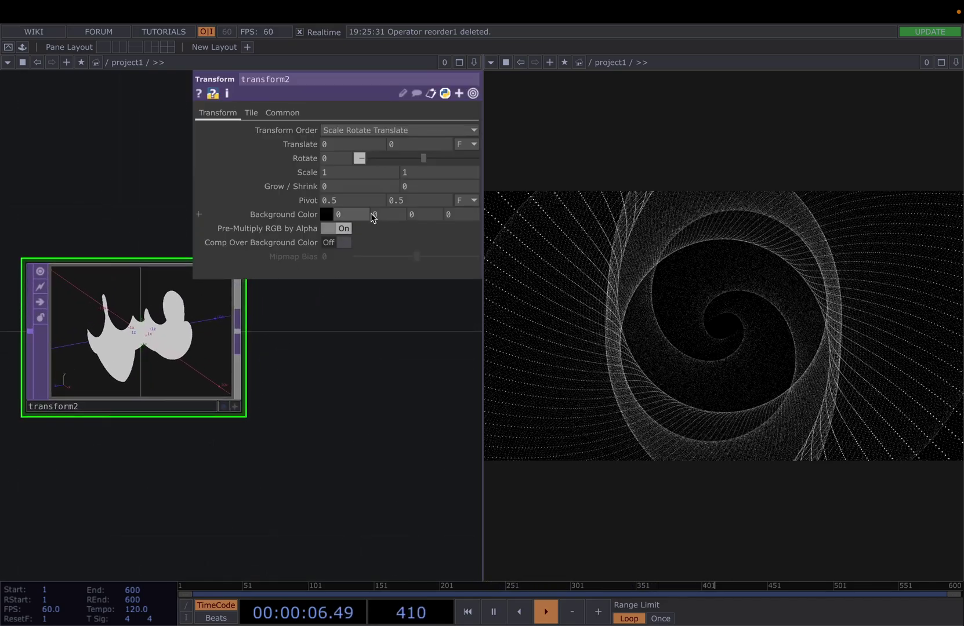
pyautogui.moveTo(416, 157)
pyautogui.mouseDown()
pyautogui.moveTo(379, 157)
pyautogui.moveTo(441, 157)
pyautogui.moveTo(410, 159)
pyautogui.mouseUp()
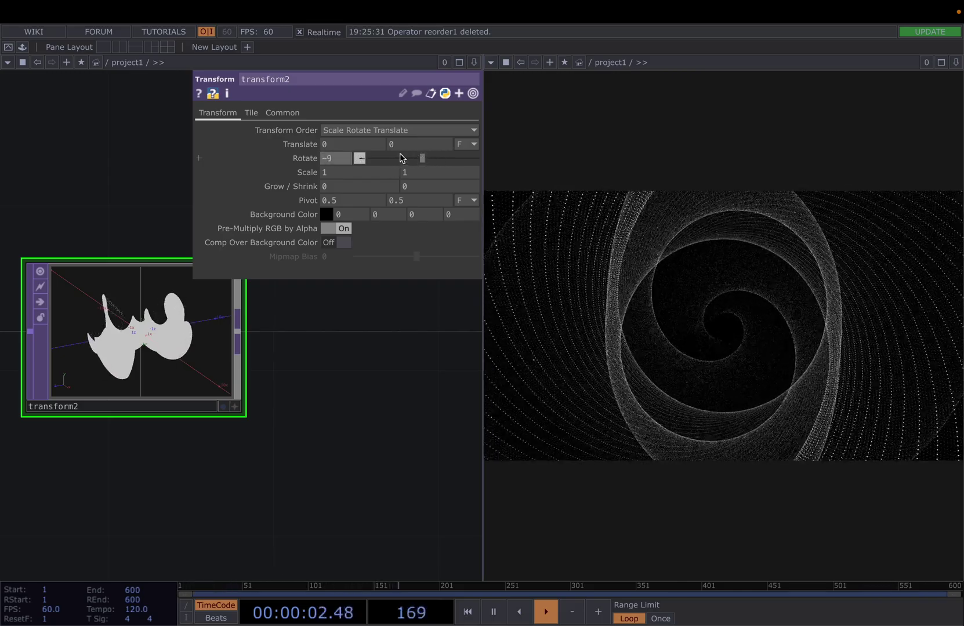
pyautogui.moveTo(398, 147); pyautogui.dragTo(428, 127, button='middle')
pyautogui.scroll(2, 258, 342)
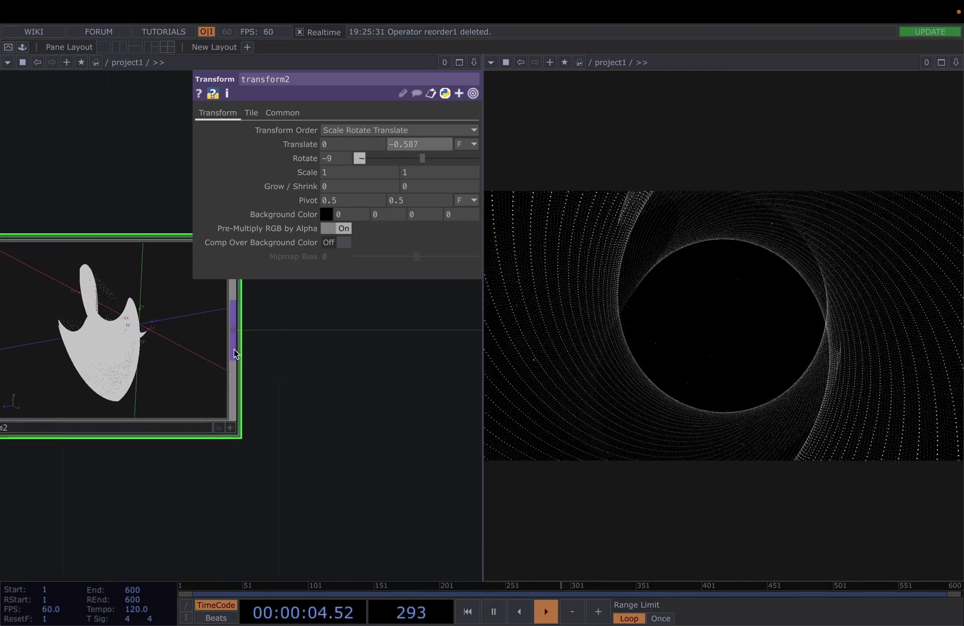
# - Reset the Transform TOP's Rotate to 0 and set its Translate Y to -0.087
pyautogui.write('0')
pyautogui.press('Return')
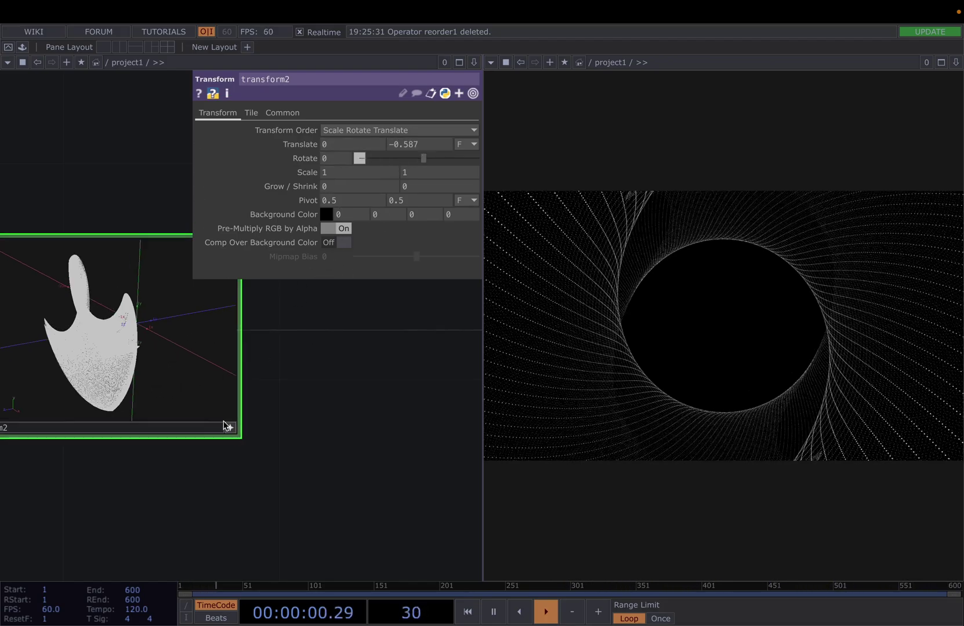
pyautogui.moveTo(415, 149)
pyautogui.mouseDown(button='middle')
pyautogui.moveTo(420, 122)
pyautogui.moveTo(411, 147)
pyautogui.mouseUp(button='middle')
pyautogui.click(251, 113)
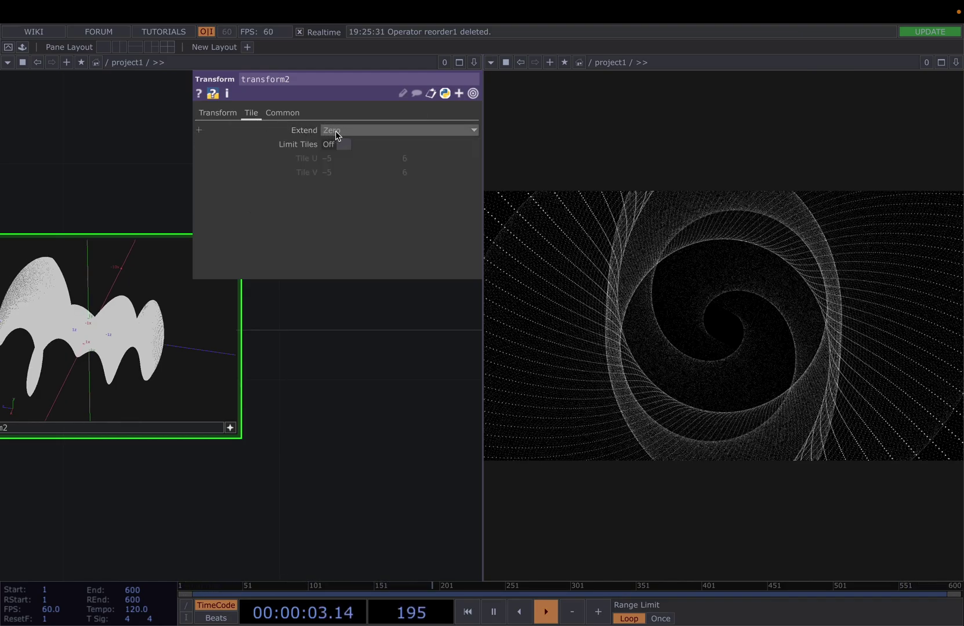
pyautogui.click(224, 113)
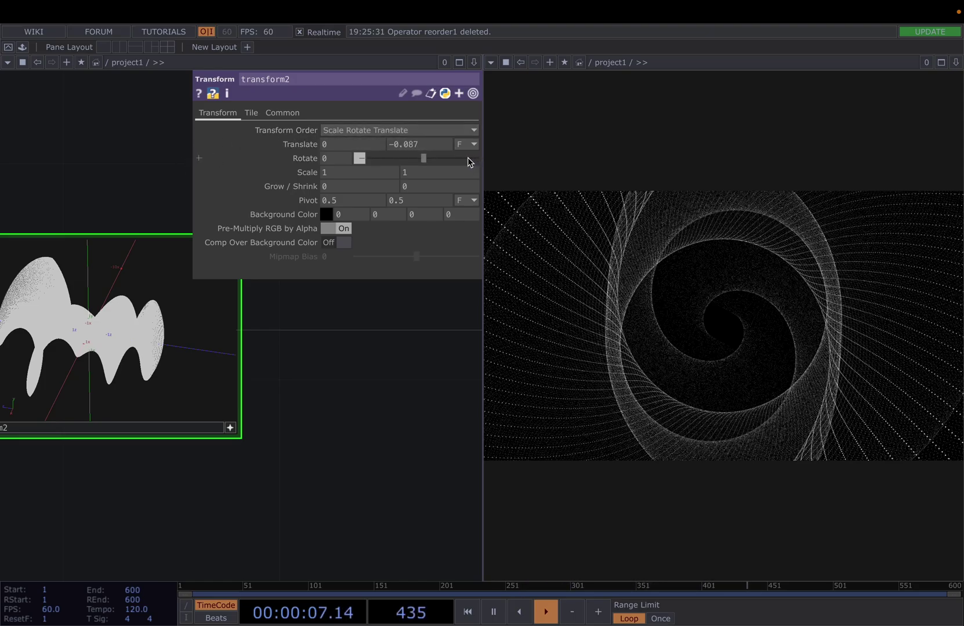
pyautogui.moveTo(431, 142)
pyautogui.mouseDown(button='middle')
pyautogui.moveTo(427, 124)
pyautogui.moveTo(431, 145)
pyautogui.mouseUp(button='middle')
# - Display the Transform TOP's viewer as an image and scrub Translate Y to examine how the texture shifts
pyautogui.moveTo(231, 459); pyautogui.dragTo(273, 455)
pyautogui.rightClick(236, 386)
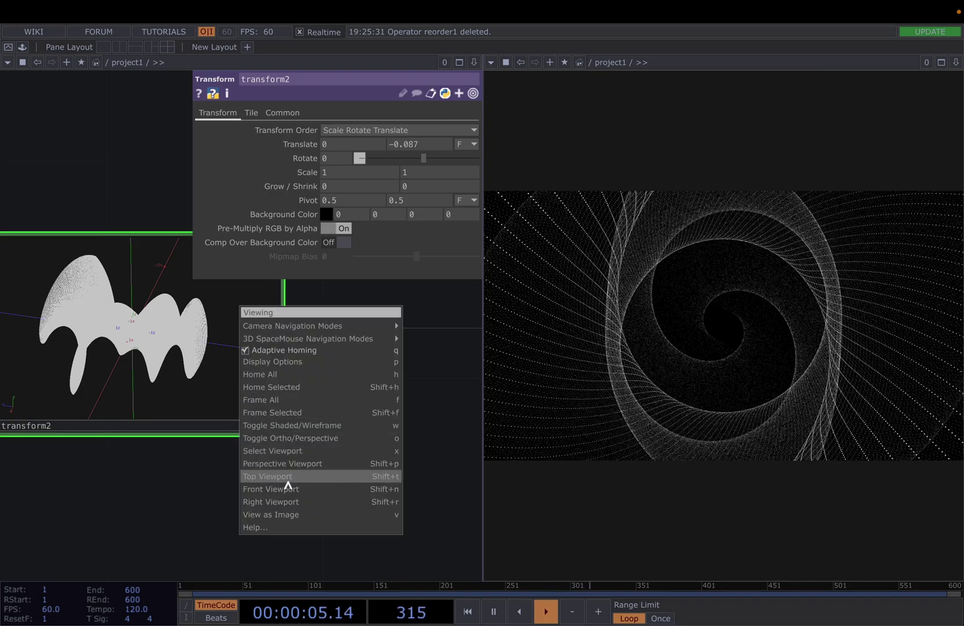
pyautogui.click(288, 517)
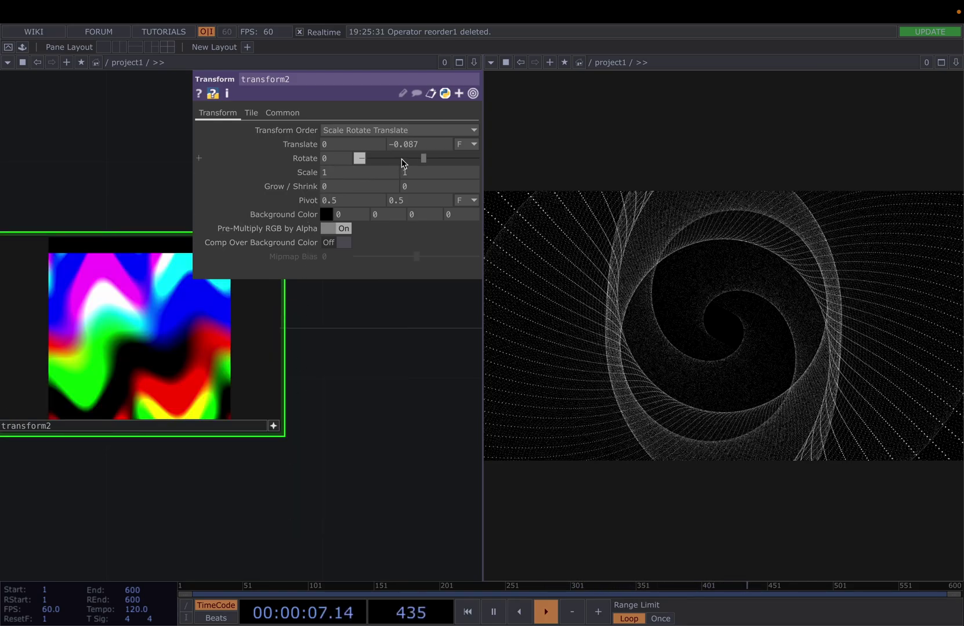
pyautogui.moveTo(416, 148)
pyautogui.mouseDown(button='middle')
pyautogui.moveTo(415, 116)
pyautogui.moveTo(418, 160)
pyautogui.mouseUp(button='middle')
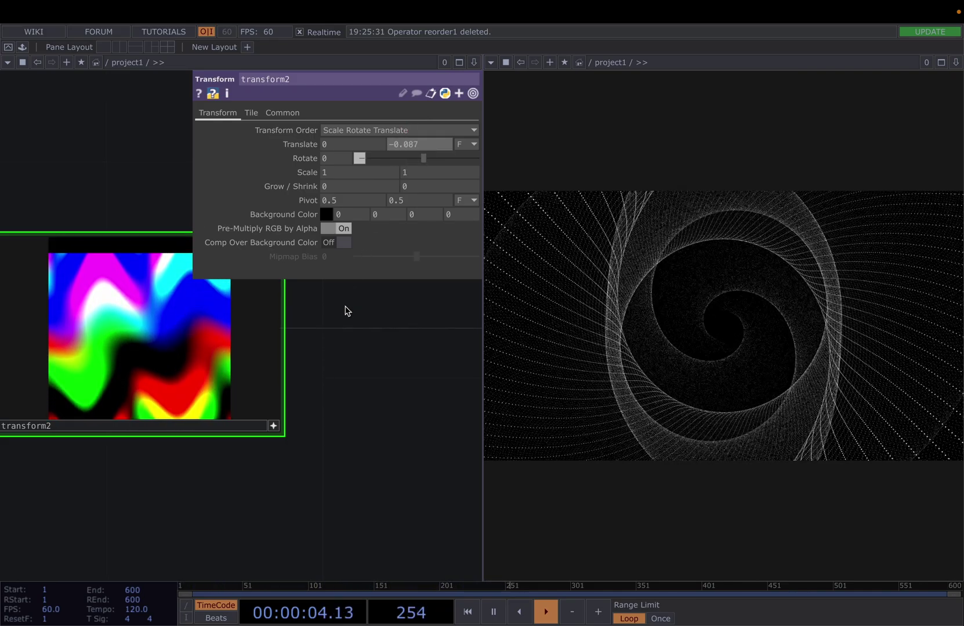
# - Switch the Transform TOP's viewer back to points and orbit the point cloud
pyautogui.rightClick(200, 361)
pyautogui.click(250, 449)
pyautogui.moveTo(205, 331); pyautogui.dragTo(230, 274)
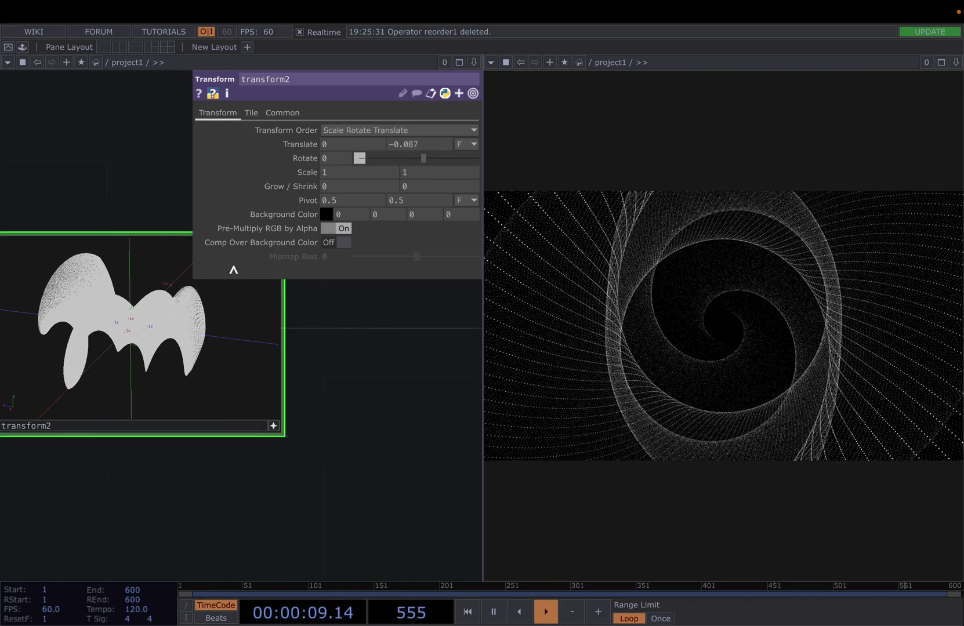
# - Set the transform2 TOP's Extend mode to Mirror and its Translate Y to -3.818
pyautogui.click(251, 113)
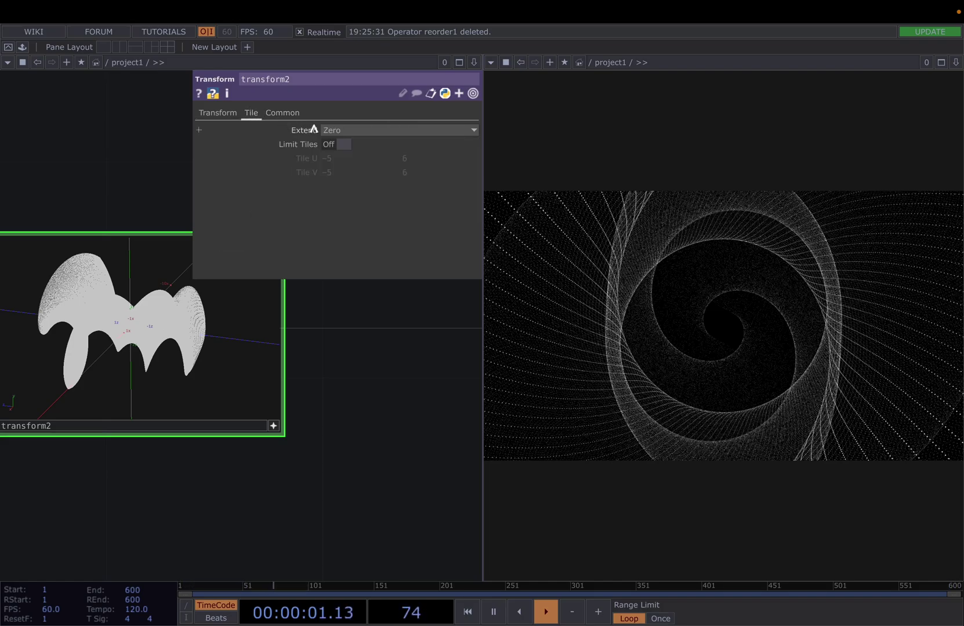
pyautogui.click(336, 132)
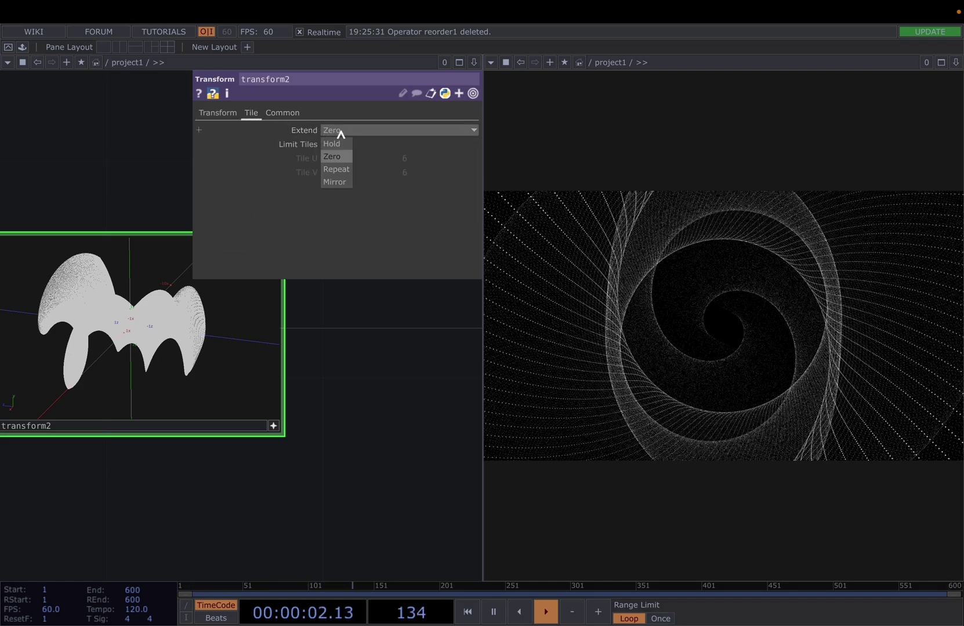
pyautogui.click(334, 182)
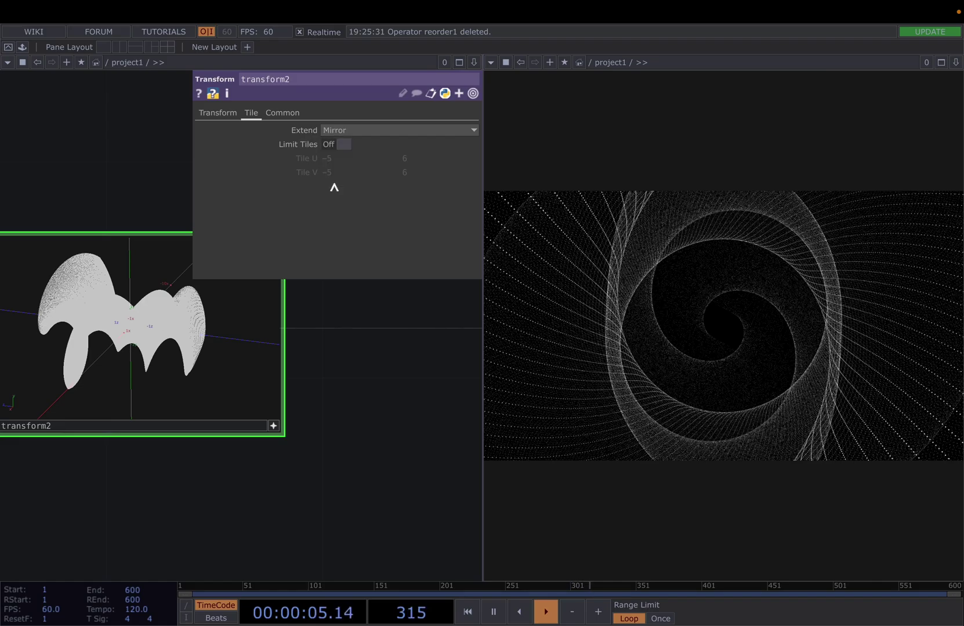
pyautogui.click(224, 114)
pyautogui.moveTo(424, 146)
pyautogui.mouseDown(button='middle')
pyautogui.moveTo(424, 120)
pyautogui.moveTo(424, 152)
pyautogui.mouseUp(button='middle')
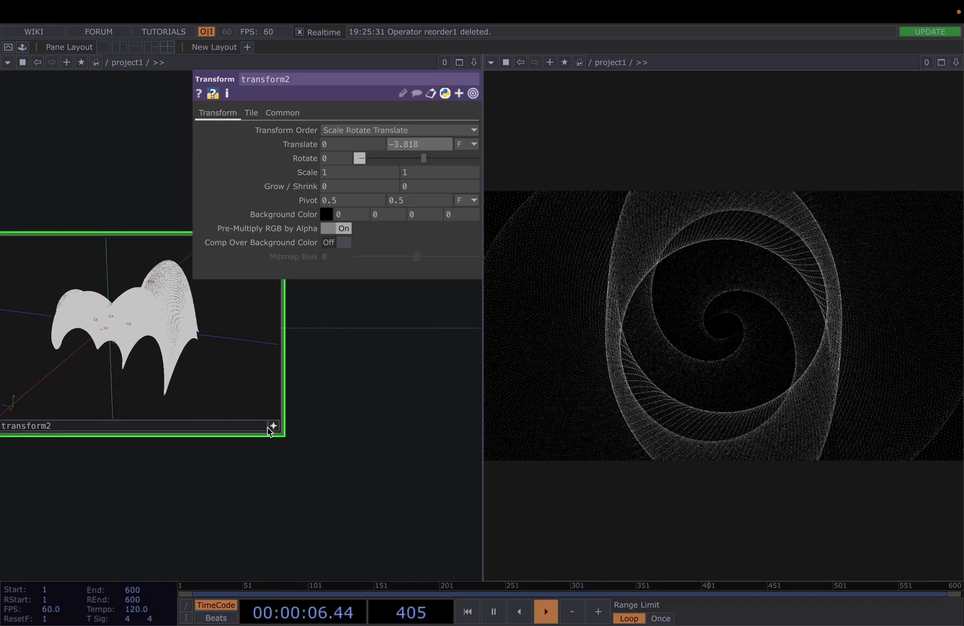
# - Insert a Noise TOP on the wire directly after transform2
pyautogui.scroll(-5, 273, 429)
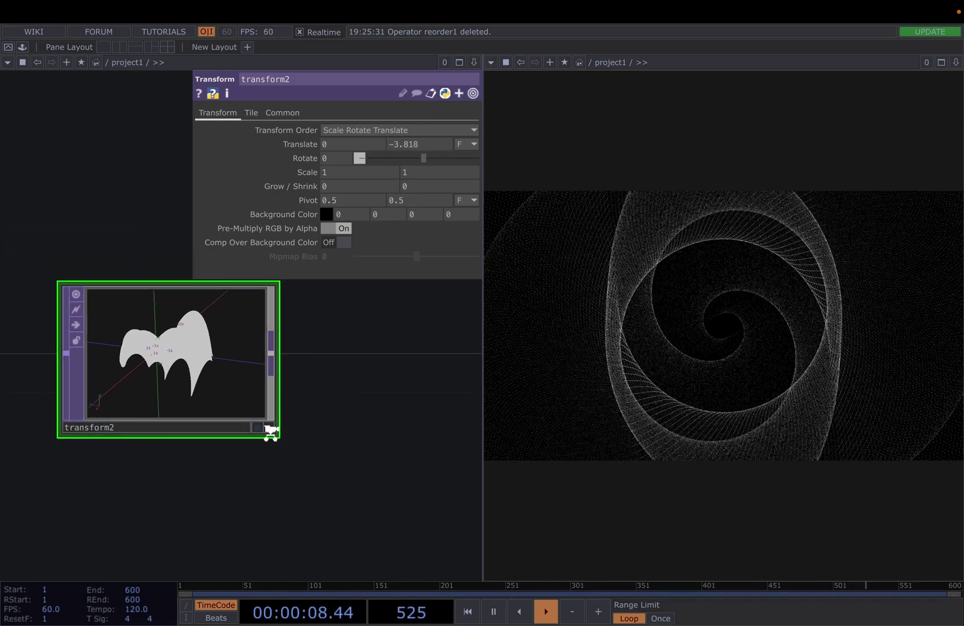
pyautogui.moveTo(400, 426); pyautogui.dragTo(258, 410)
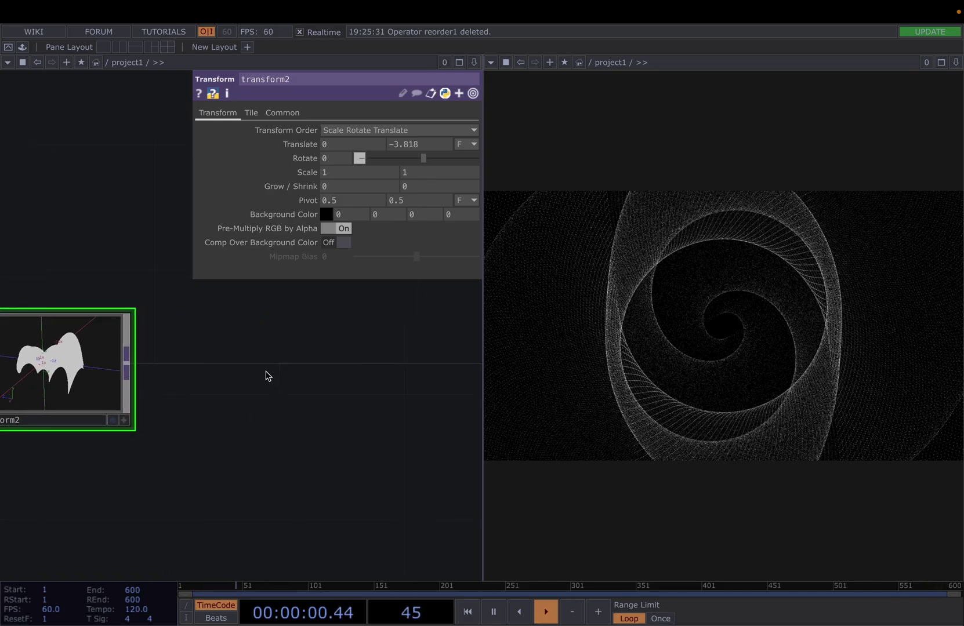
pyautogui.rightClick(275, 364)
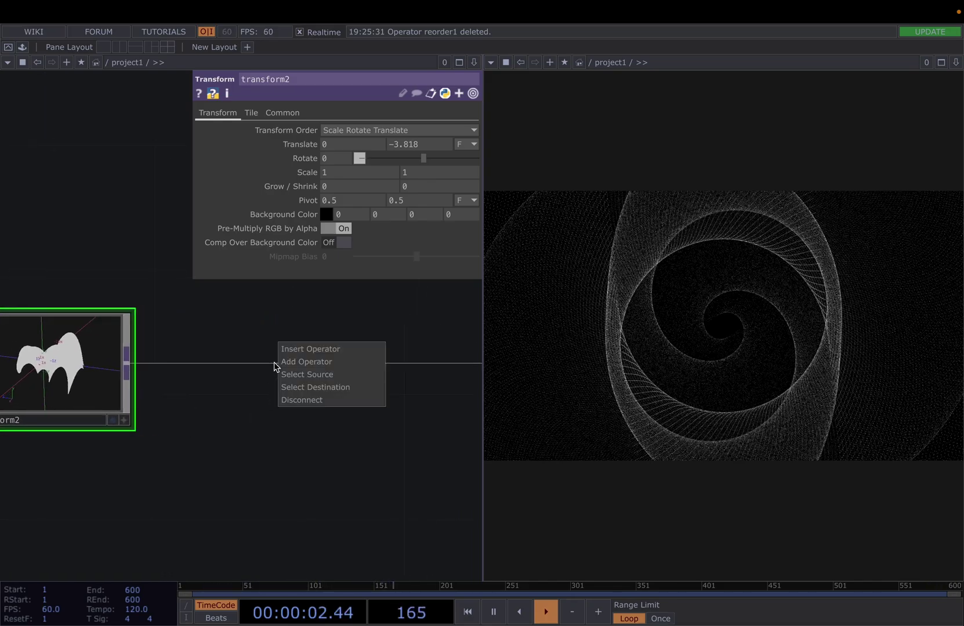
pyautogui.click(302, 350)
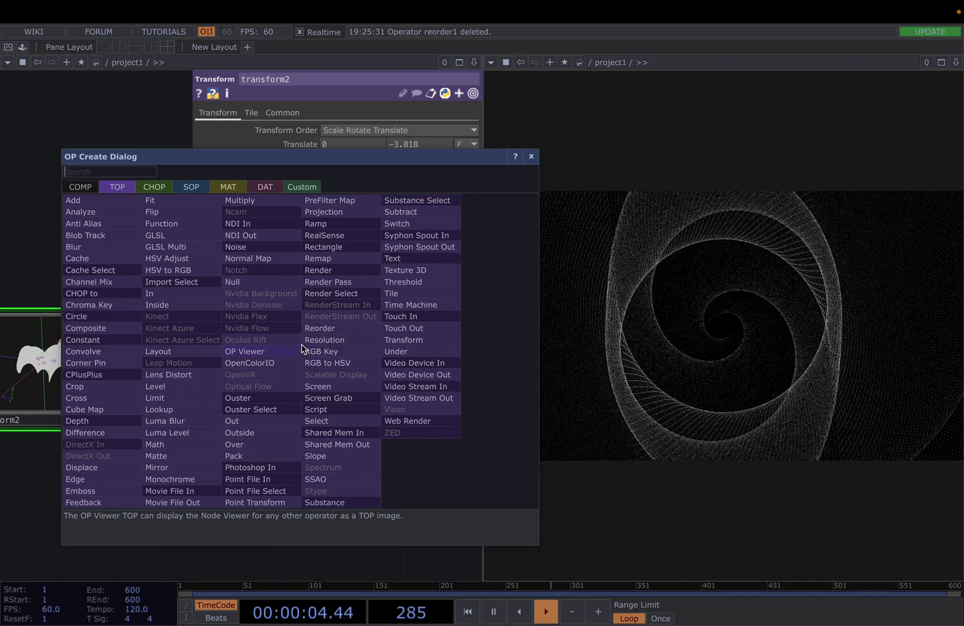
pyautogui.write('noi')
pyautogui.click(261, 246)
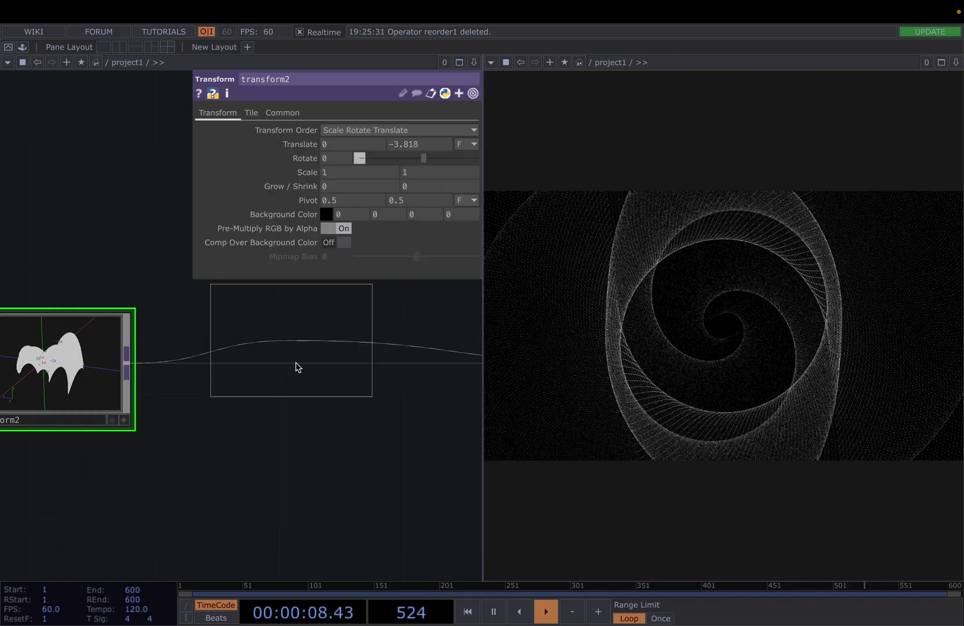
pyautogui.click(284, 404)
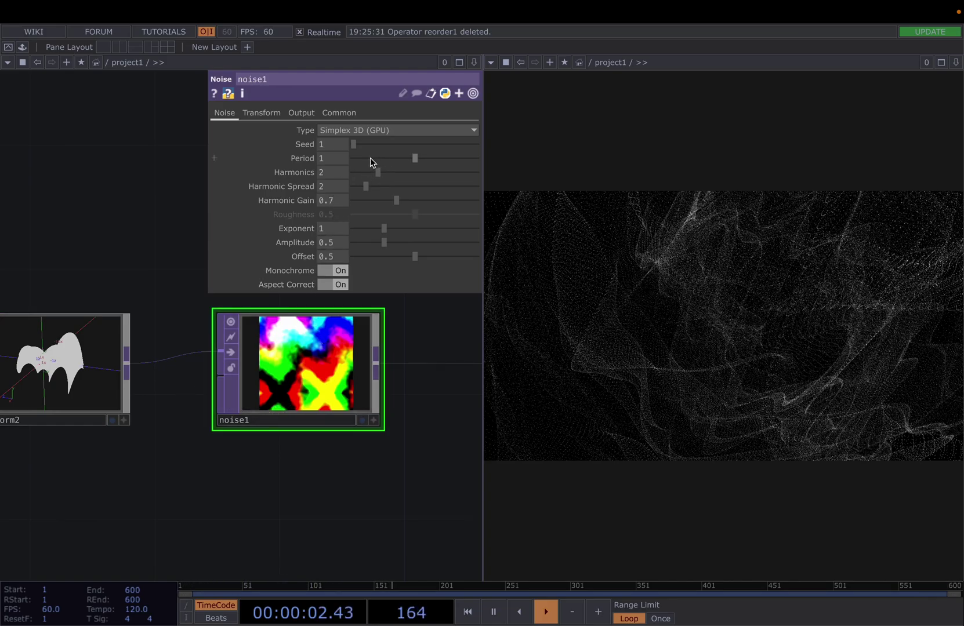
# - Turn off Monochrome on the Noise TOP, set Harmonics to 0 and scrub Period to 0.91
pyautogui.click(340, 271)
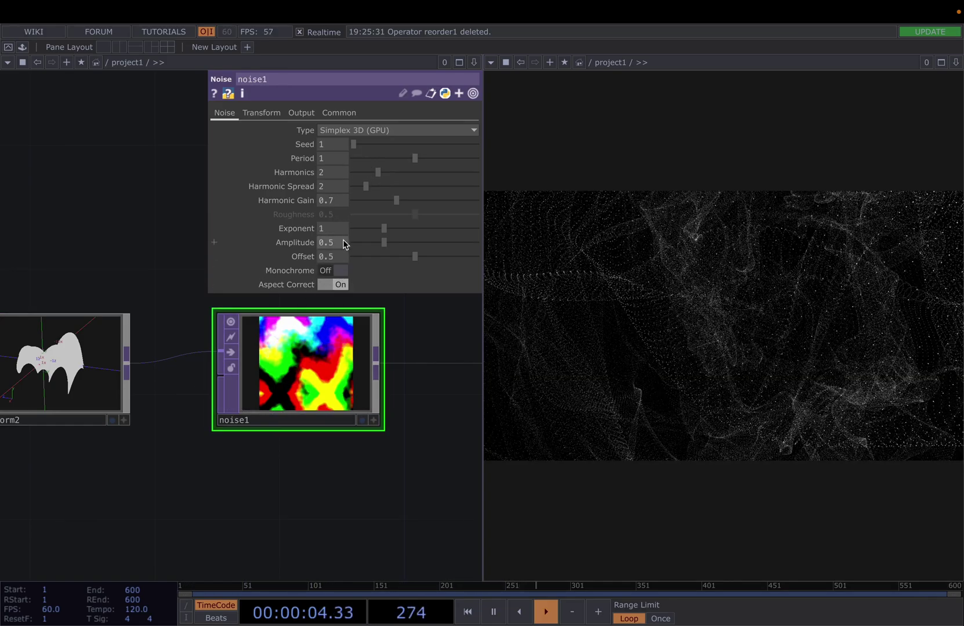
pyautogui.moveTo(414, 158); pyautogui.dragTo(480, 161)
pyautogui.moveTo(369, 175); pyautogui.dragTo(344, 175)
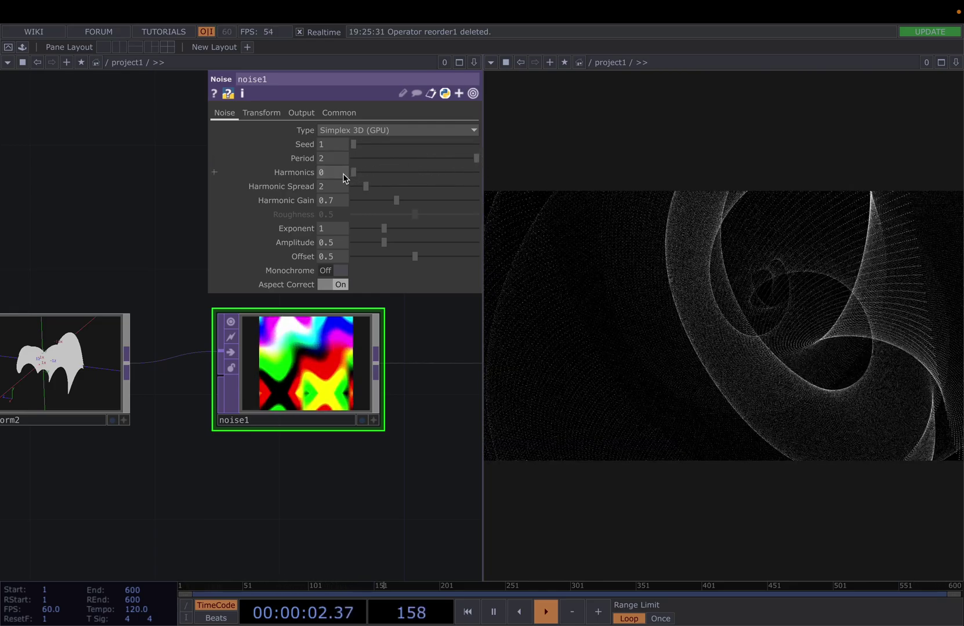
pyautogui.moveTo(441, 158); pyautogui.dragTo(411, 164)
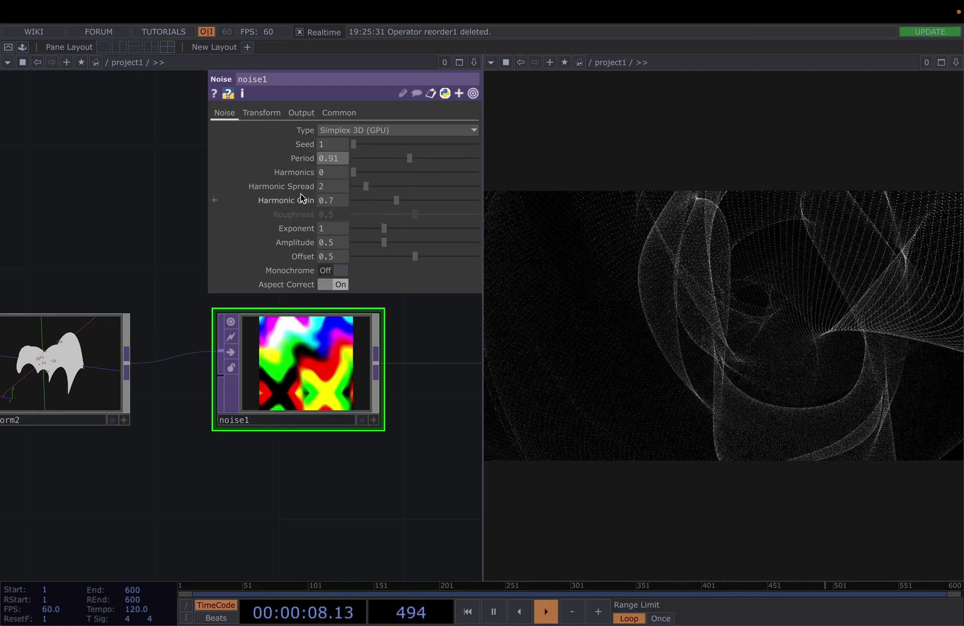
# - Try the Input * Noise output mode on the Noise TOP and scrub its Period
pyautogui.click(295, 114)
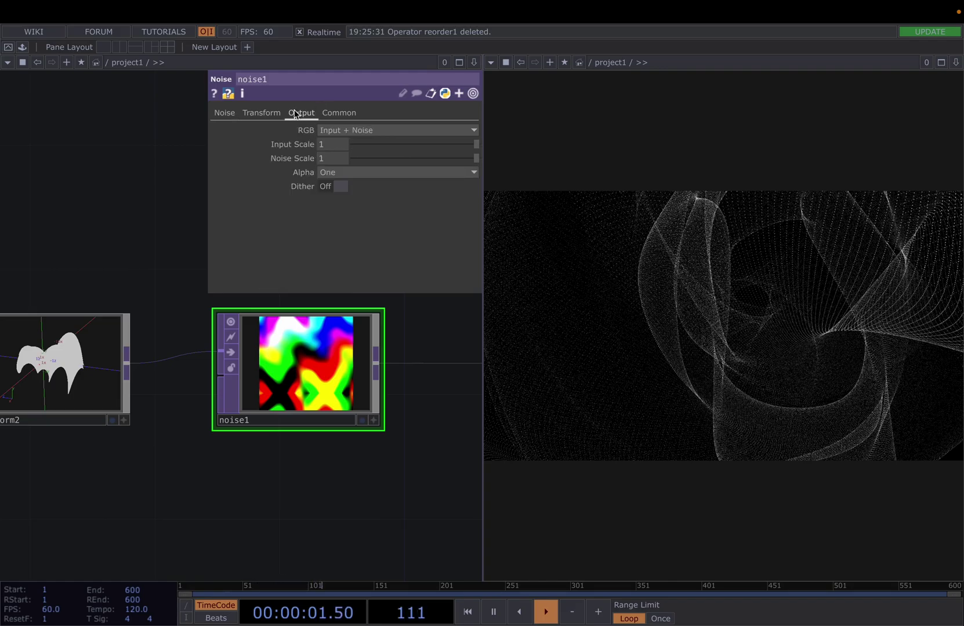
pyautogui.click(337, 131)
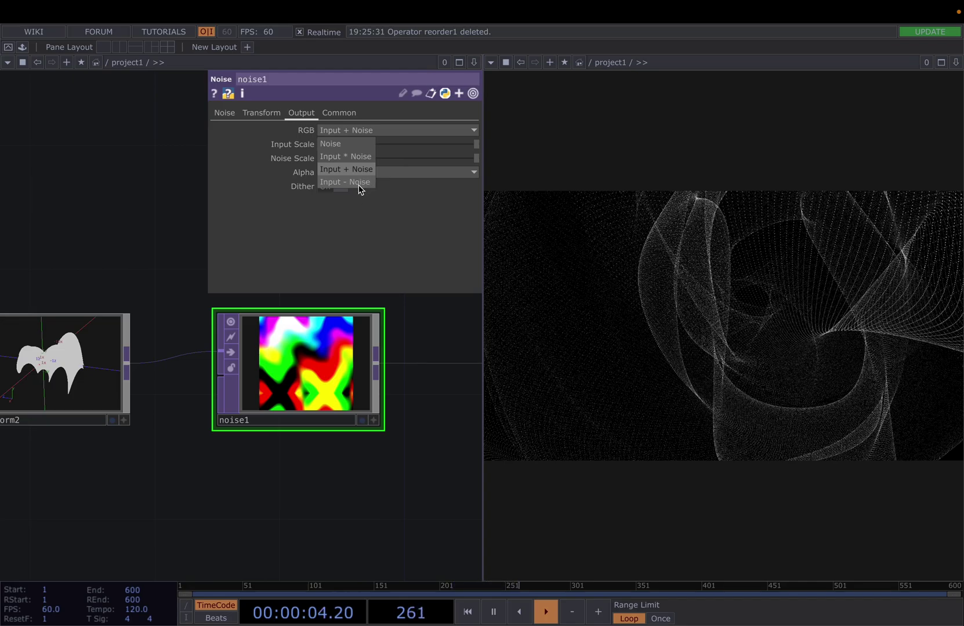
pyautogui.click(355, 157)
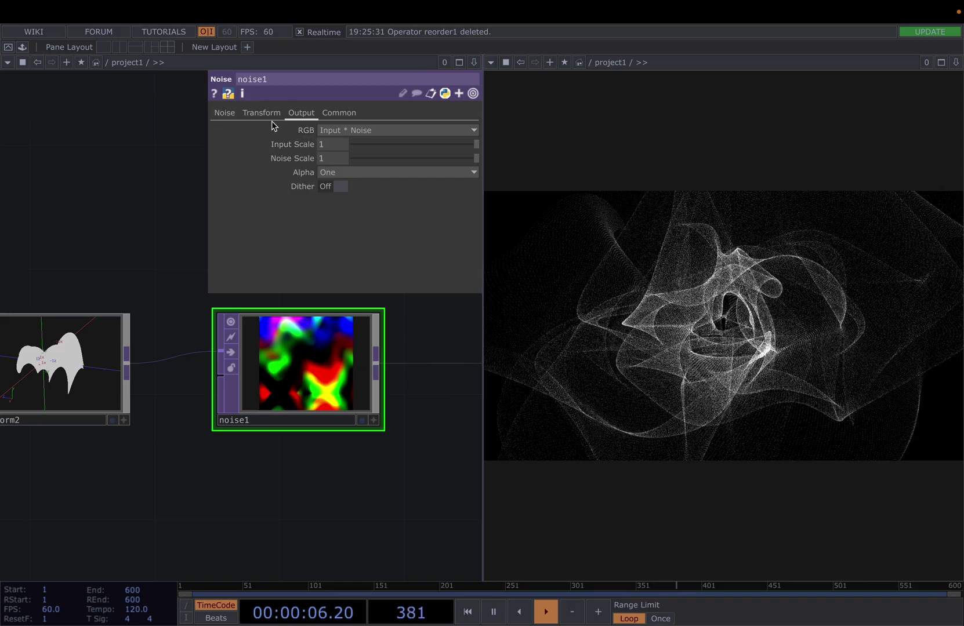
pyautogui.click(225, 113)
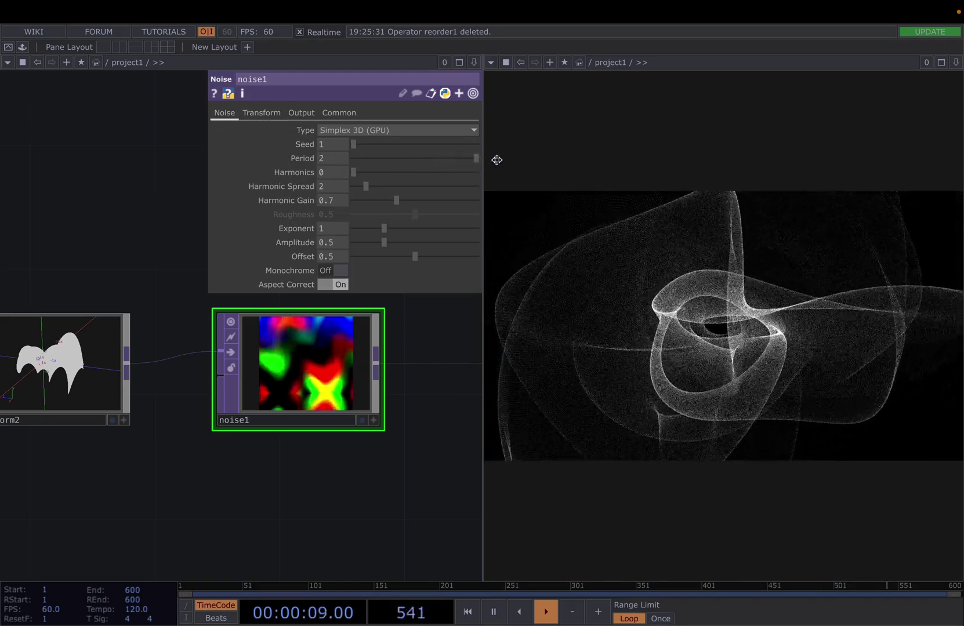
pyautogui.moveTo(431, 170); pyautogui.dragTo(455, 180)
# - Set the Noise TOP's RGB output to Input - Noise and its Period to 1.99
pyautogui.click(261, 113)
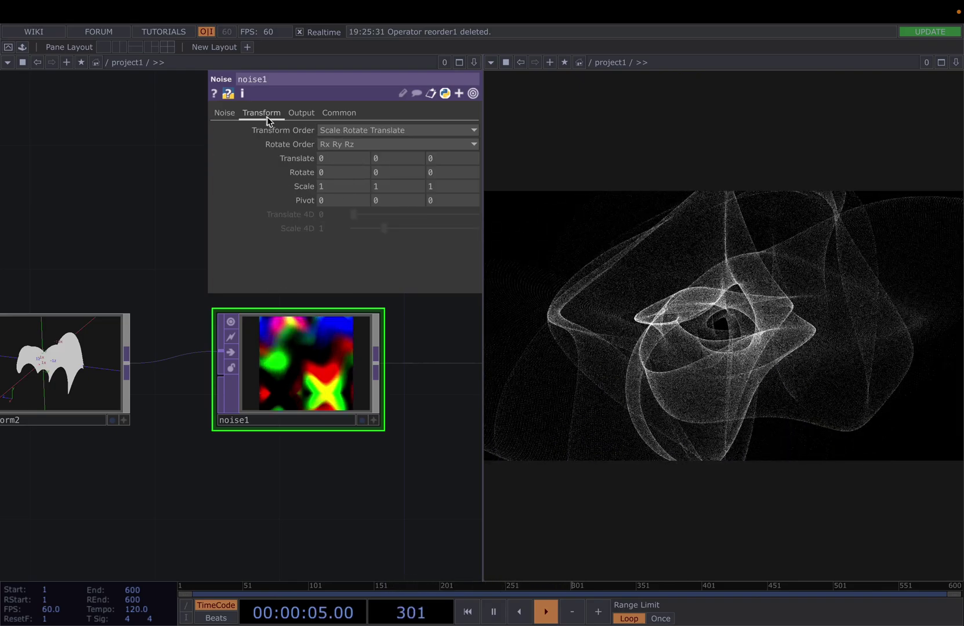
pyautogui.click(301, 113)
pyautogui.click(362, 131)
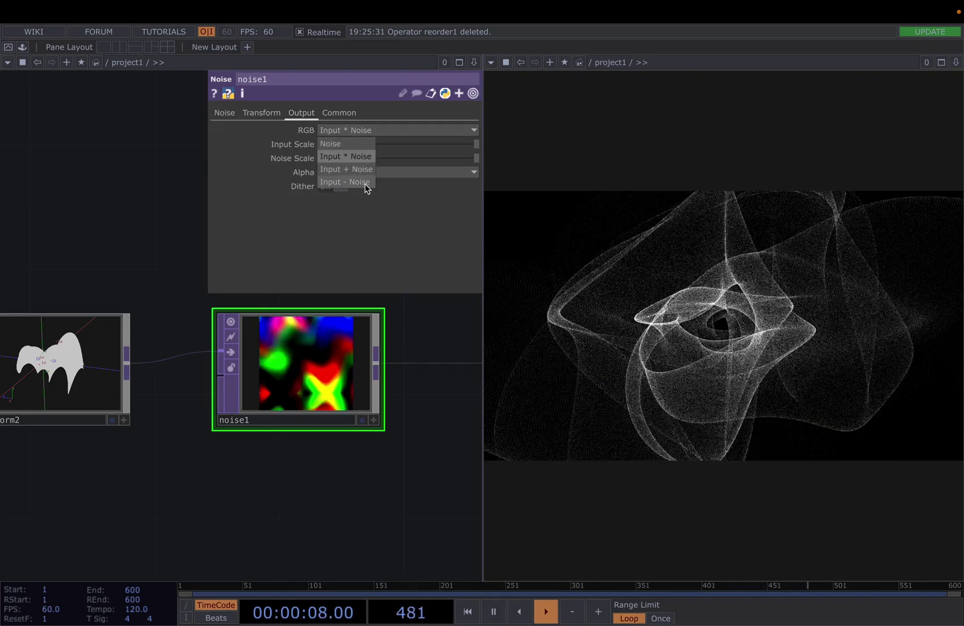
pyautogui.click(366, 185)
pyautogui.click(225, 113)
pyautogui.moveTo(444, 158); pyautogui.dragTo(475, 169)
# - Set the Noise TOP's Harmonics to 1 and keep its Period near the slider's maximum
pyautogui.click(261, 113)
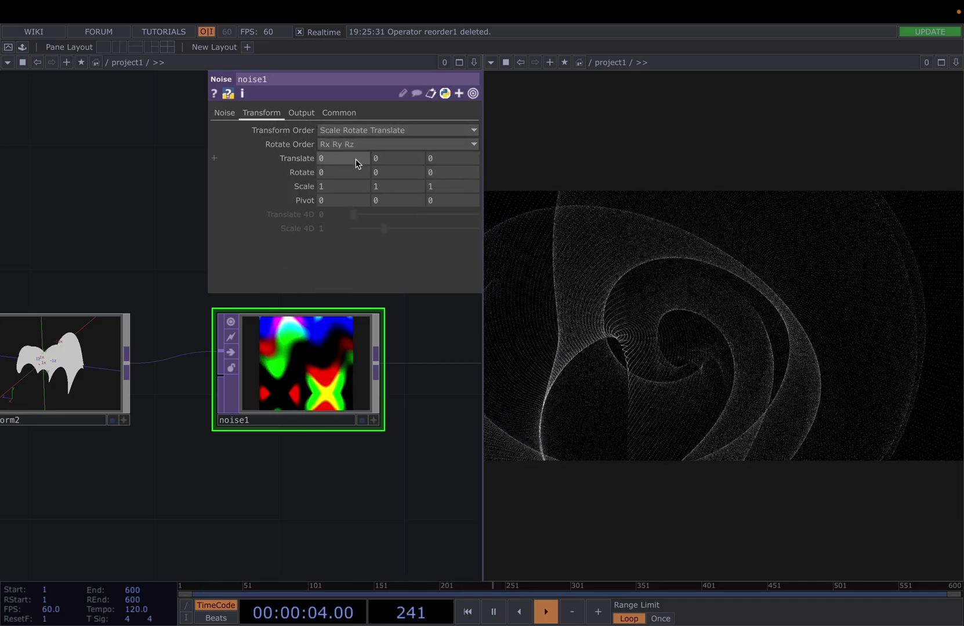
pyautogui.click(225, 113)
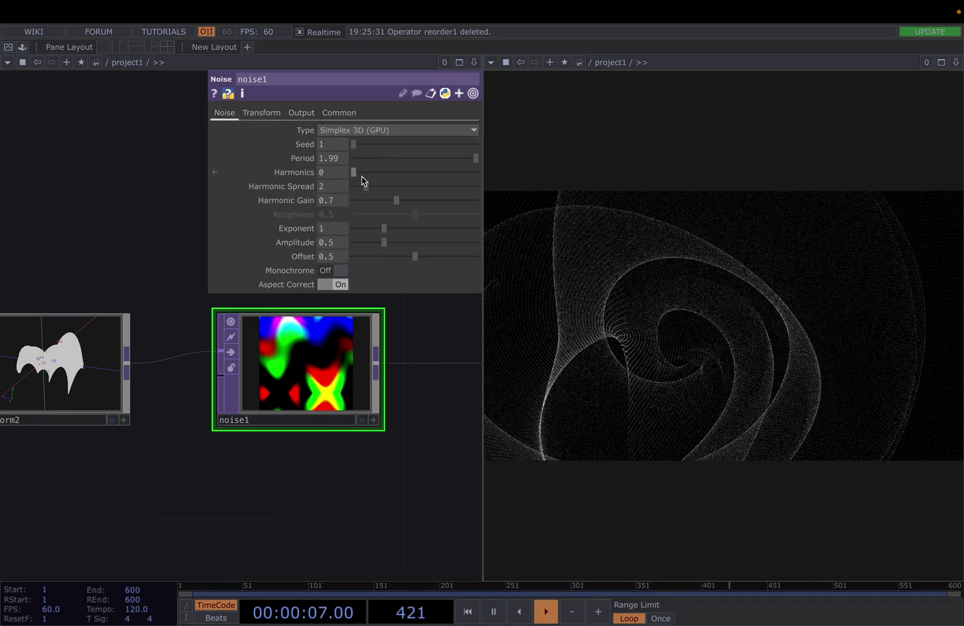
pyautogui.moveTo(385, 174); pyautogui.dragTo(371, 181)
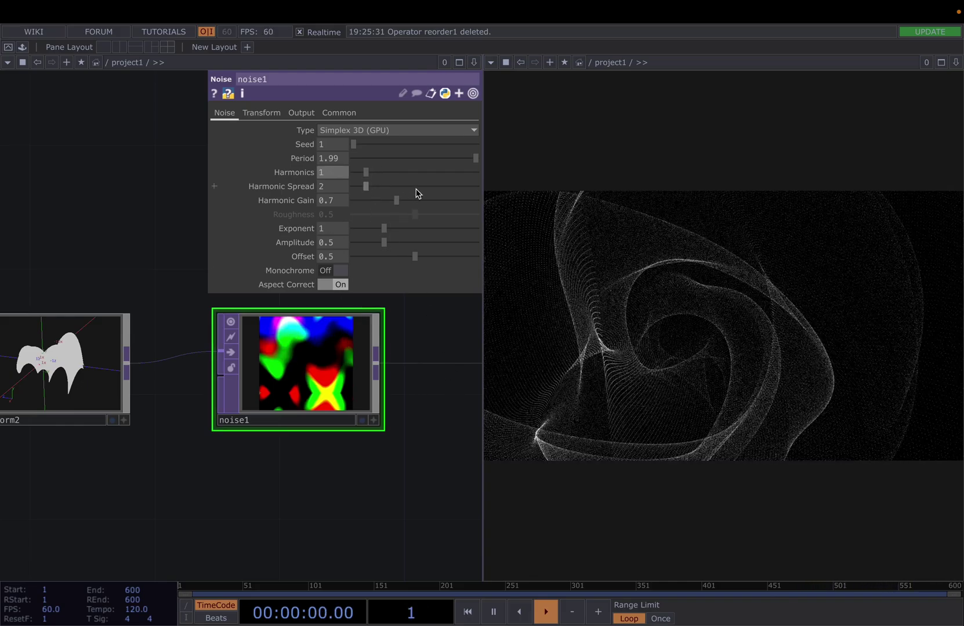
pyautogui.moveTo(476, 164); pyautogui.dragTo(480, 161)
# - Set the render1 TOP's resolution to 1920 by 1080
pyautogui.moveTo(346, 459); pyautogui.dragTo(254, 447)
pyautogui.scroll(-1, 294, 419)
pyautogui.press('p')
pyautogui.moveTo(387, 424); pyautogui.dragTo(258, 425)
pyautogui.scroll(-5, 261, 424)
pyautogui.moveTo(333, 309); pyautogui.dragTo(197, 349)
pyautogui.hscroll(5, 197, 348)
pyautogui.scroll(1, 197, 348)
pyautogui.click(311, 259)
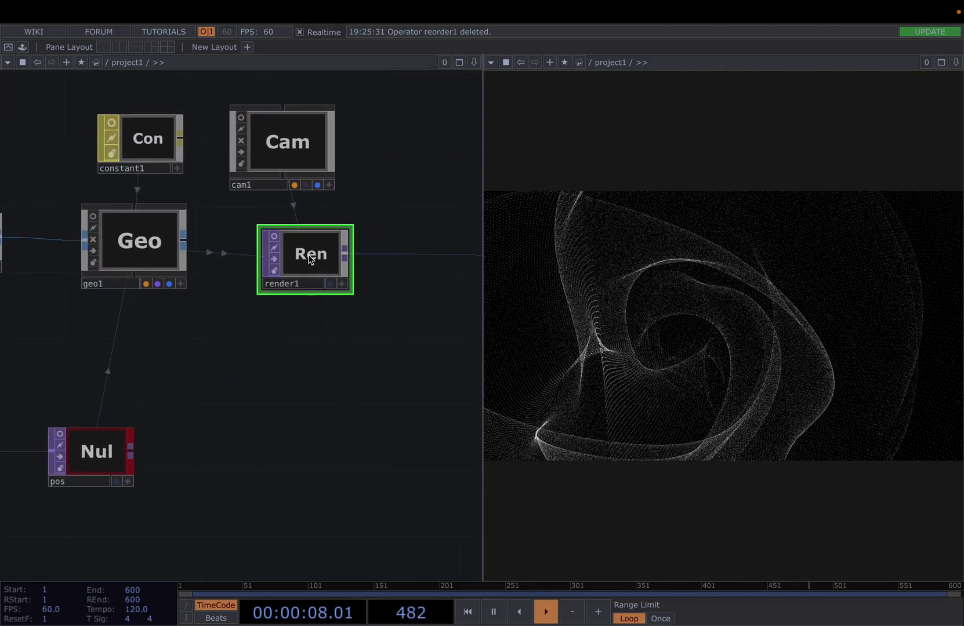
pyautogui.press('p')
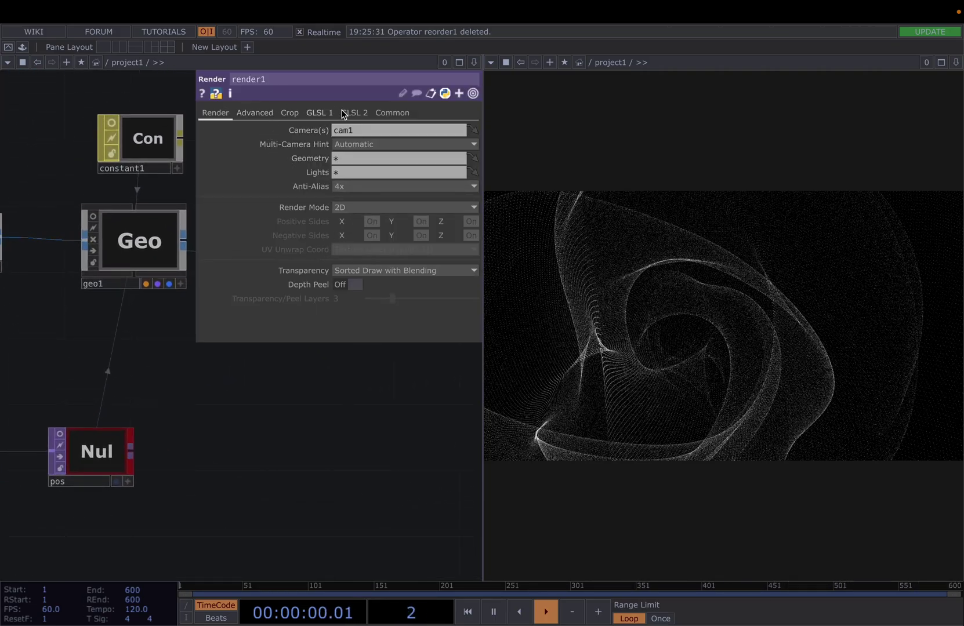
pyautogui.click(403, 113)
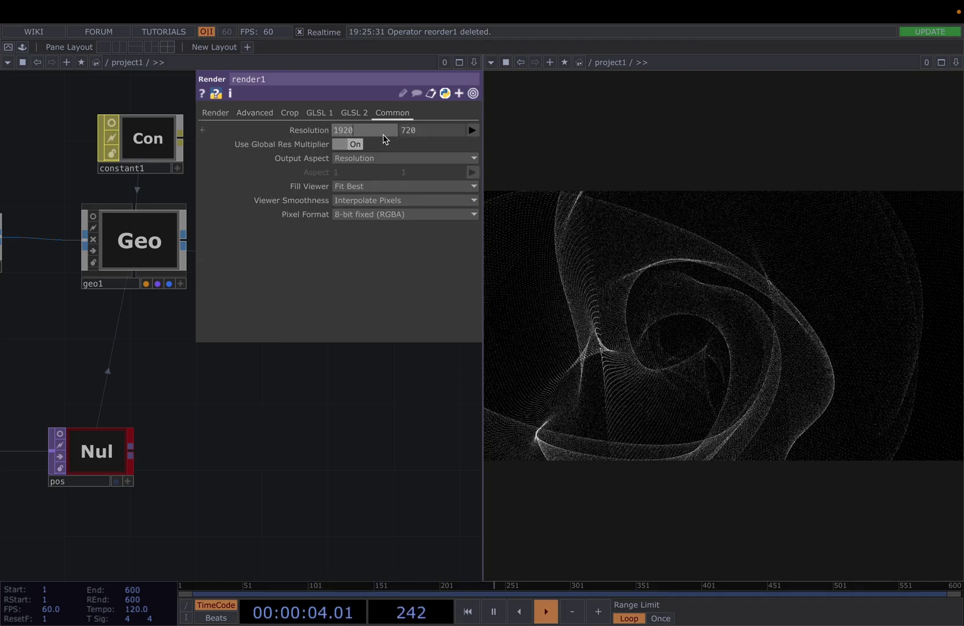
pyautogui.press('Tab')
pyautogui.write('1080')
pyautogui.press('Return')
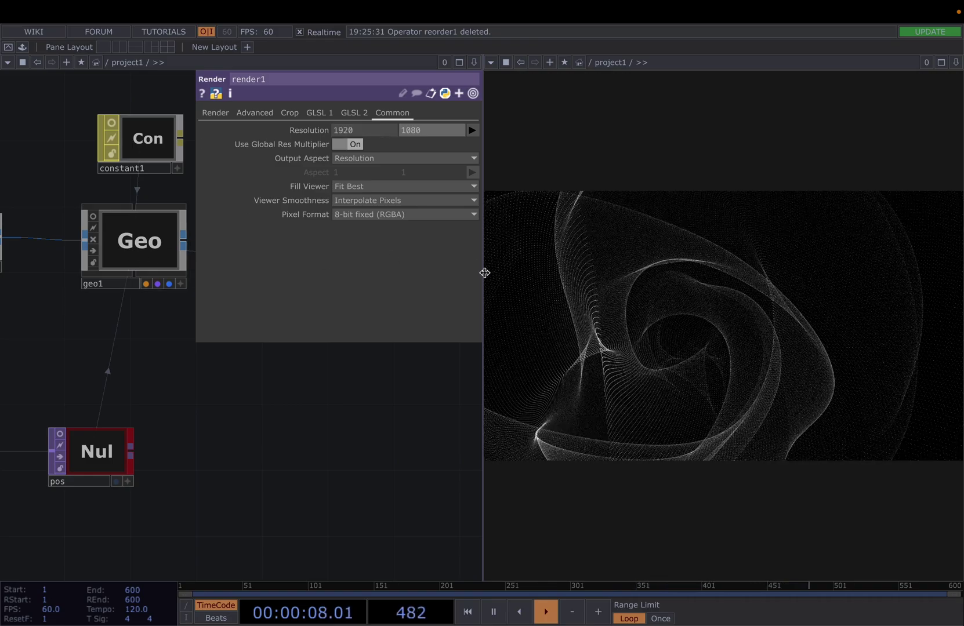
# - Widen the network pane and set the Uniform Scale of the box's transform1 SOP to 2.92
pyautogui.moveTo(483, 310); pyautogui.dragTo(532, 347)
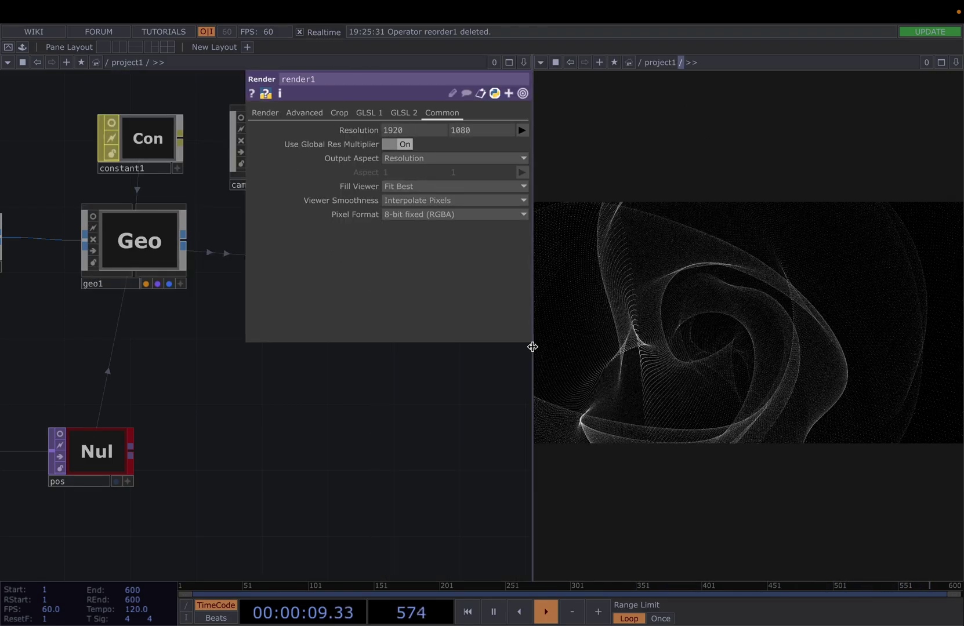
pyautogui.moveTo(81, 335); pyautogui.dragTo(205, 383)
pyautogui.moveTo(103, 323); pyautogui.dragTo(185, 319)
pyautogui.click(172, 292)
pyautogui.moveTo(414, 231); pyautogui.dragTo(438, 238)
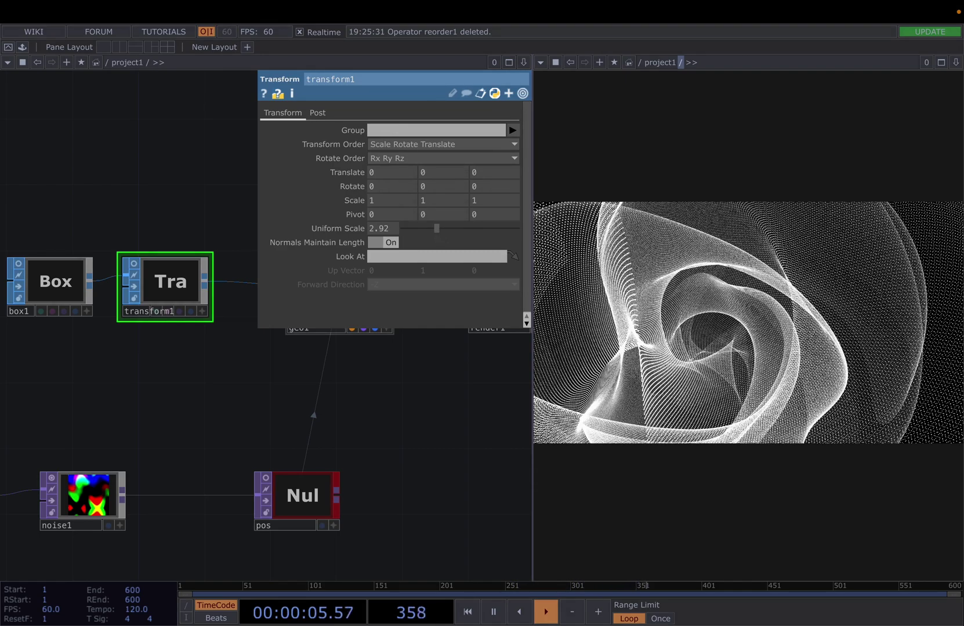
pyautogui.moveTo(316, 406); pyautogui.dragTo(214, 404)
pyautogui.press('p')
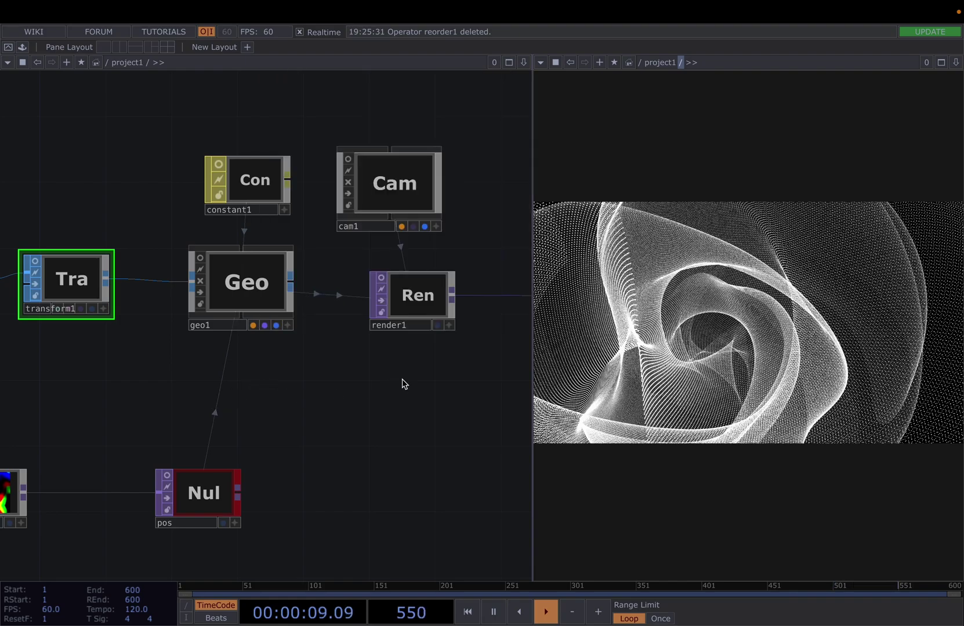
# - Review the operator chain from the Twist SOPs through transform2 and noise1 to the pos Null
pyautogui.moveTo(404, 384); pyautogui.dragTo(343, 379)
pyautogui.scroll(-5, 297, 383)
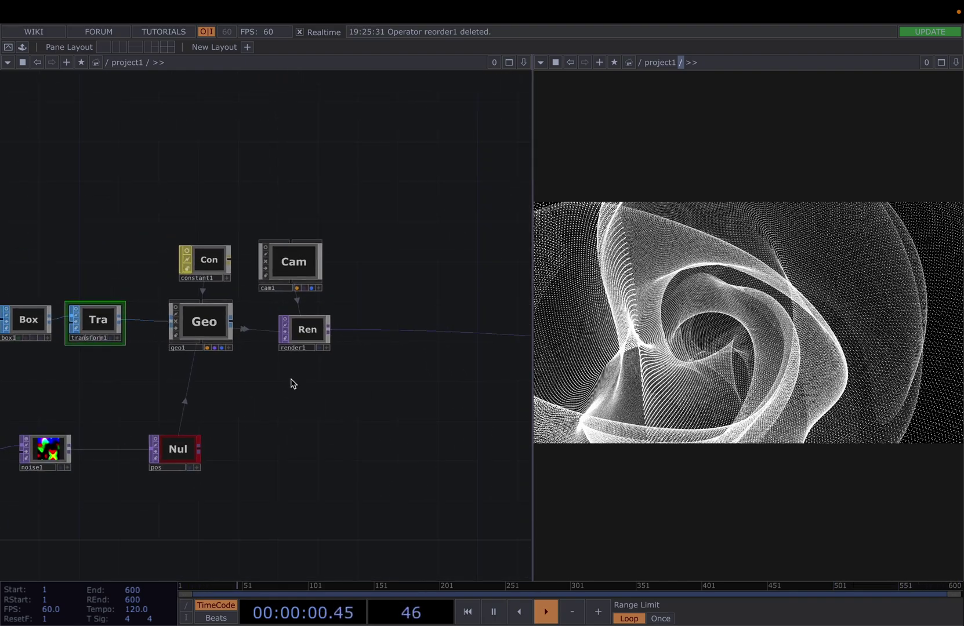
pyautogui.moveTo(226, 409); pyautogui.dragTo(380, 402)
pyautogui.moveTo(173, 383); pyautogui.dragTo(351, 373)
pyautogui.scroll(-3, 337, 366)
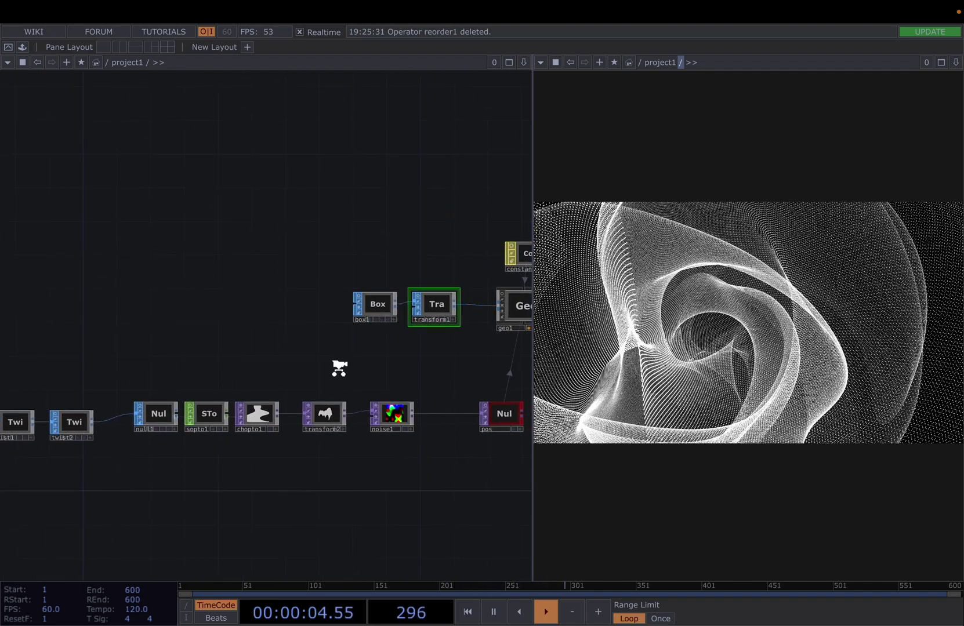
pyautogui.scroll(-2, 170, 381)
pyautogui.moveTo(180, 369); pyautogui.dragTo(122, 347)
pyautogui.moveTo(355, 365); pyautogui.dragTo(207, 388)
pyautogui.moveTo(135, 384); pyautogui.dragTo(294, 375)
pyautogui.moveTo(187, 392); pyautogui.dragTo(306, 395, button='middle')
pyautogui.click(307, 399)
pyautogui.click(248, 398)
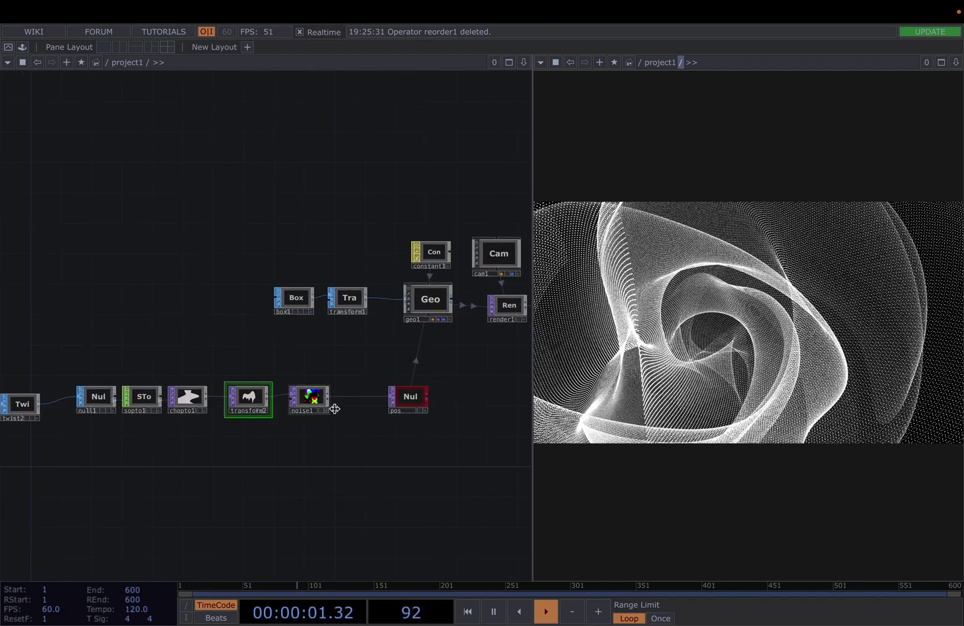
# - Insert a Mirror TOP on the wire between render1 and the rgbkey1 TOP, placing it beside render1
pyautogui.moveTo(475, 386); pyautogui.dragTo(288, 421)
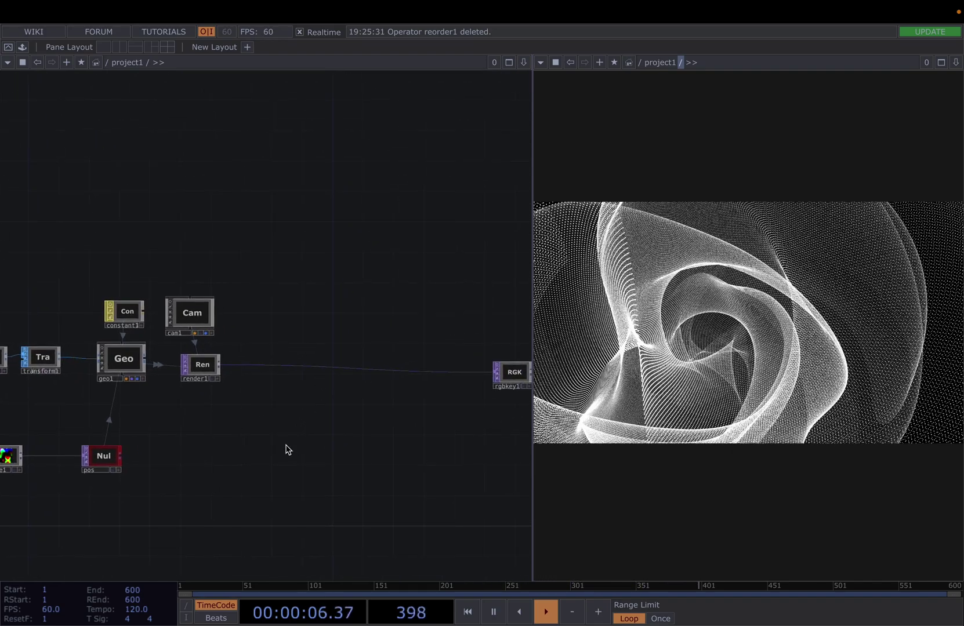
pyautogui.scroll(3, 272, 404)
pyautogui.moveTo(408, 406); pyautogui.dragTo(283, 401)
pyautogui.moveTo(485, 363); pyautogui.dragTo(492, 362)
pyautogui.hscroll(-3, 257, 401)
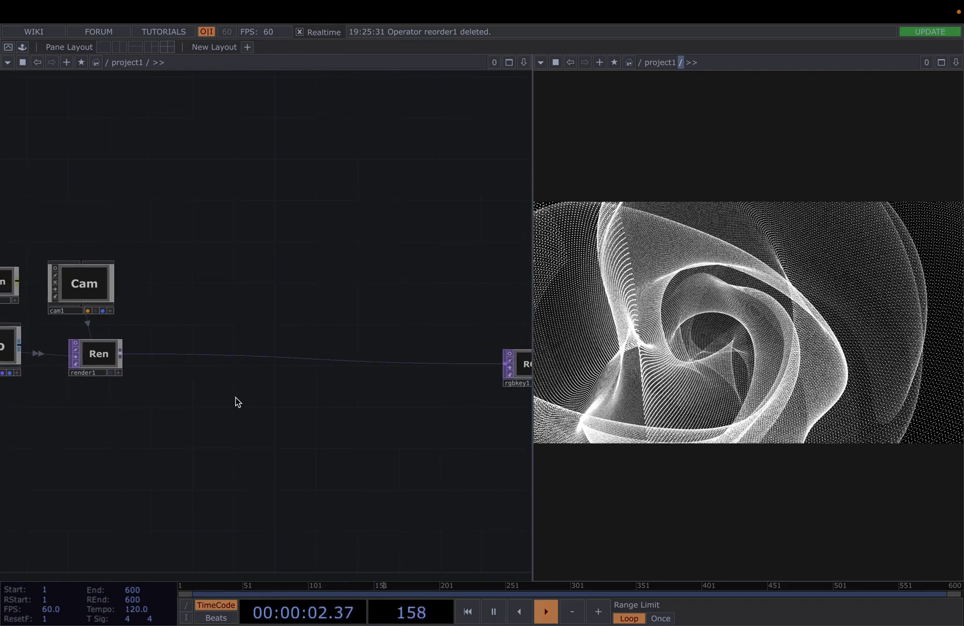
pyautogui.rightClick(162, 362)
pyautogui.click(188, 346)
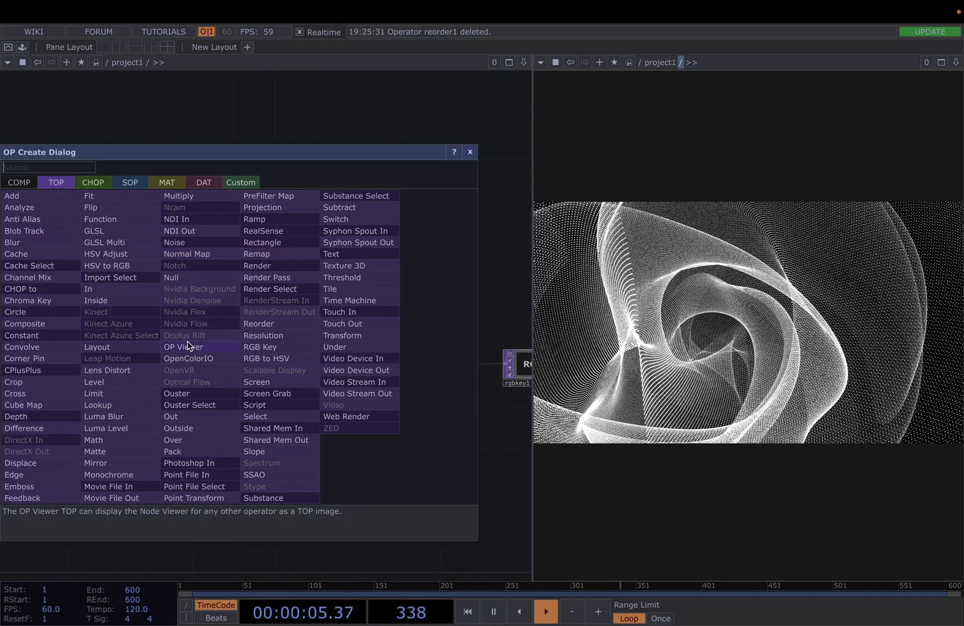
pyautogui.write('mi')
pyautogui.click(122, 464)
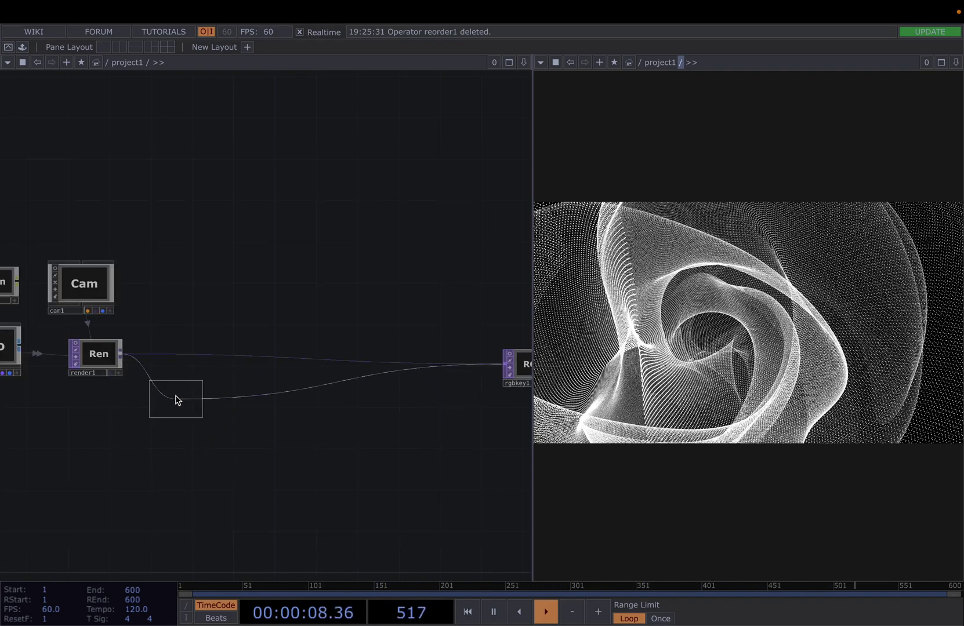
pyautogui.click(176, 359)
# - Insert a second Mirror TOP after the first one, set its Rotate to 90, and align it with the chain
pyautogui.scroll(2, 184, 364)
pyautogui.rightClick(279, 332)
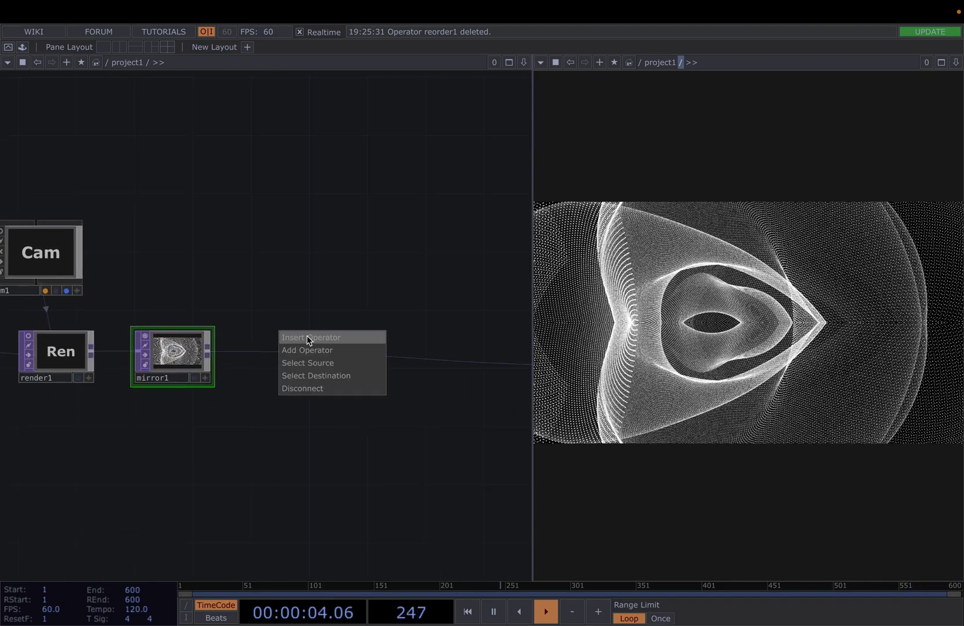
pyautogui.click(308, 337)
pyautogui.write('mi')
pyautogui.click(164, 458)
pyautogui.click(290, 371)
pyautogui.press('p')
pyautogui.moveTo(425, 146); pyautogui.dragTo(448, 145)
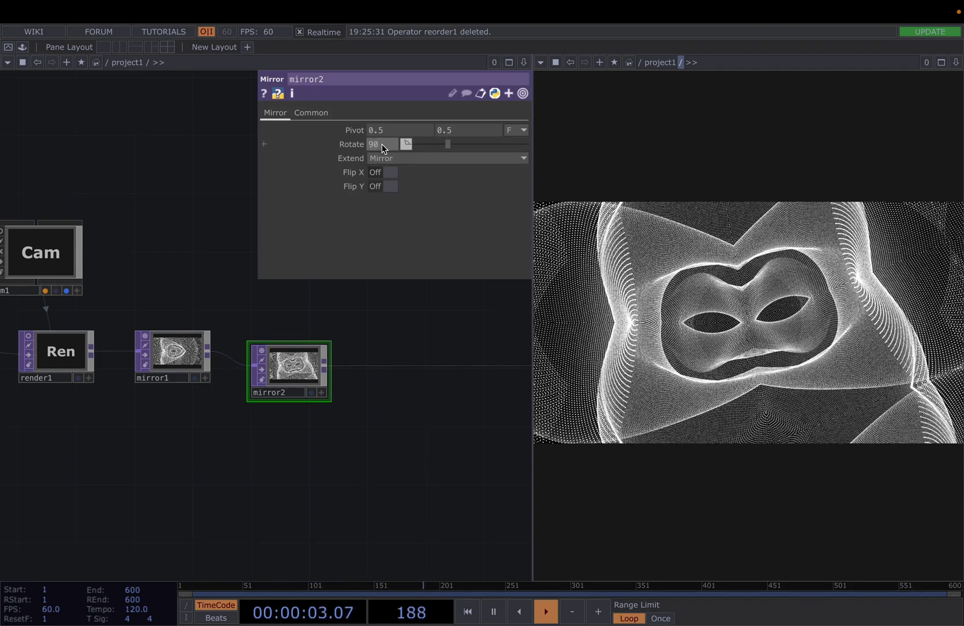
pyautogui.press('Return')
pyautogui.moveTo(305, 380); pyautogui.dragTo(289, 367)
# - Insert a third Mirror TOP after mirror2 and set its Rotate to 45
pyautogui.rightClick(371, 351)
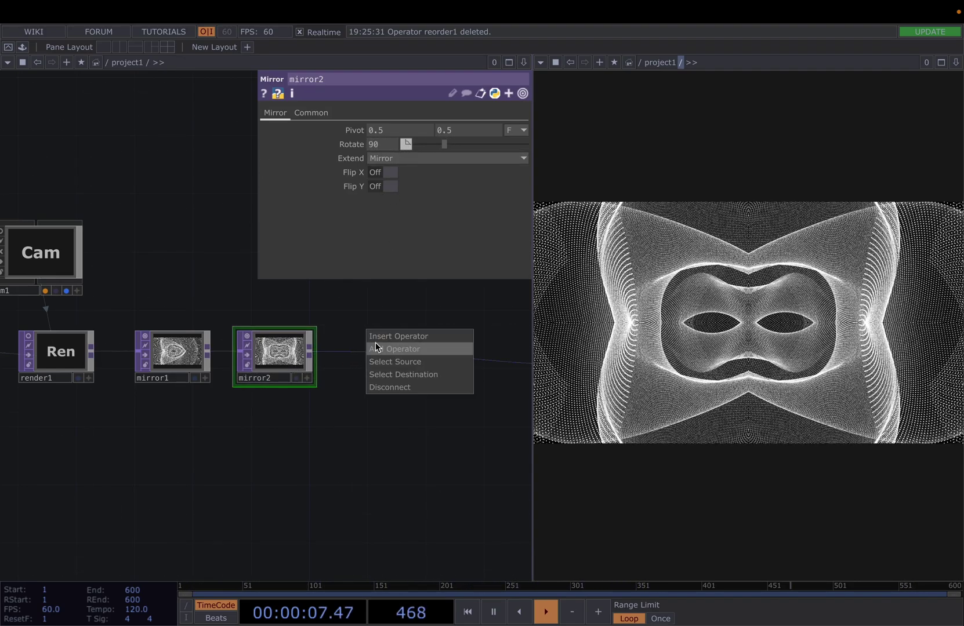
pyautogui.click(375, 348)
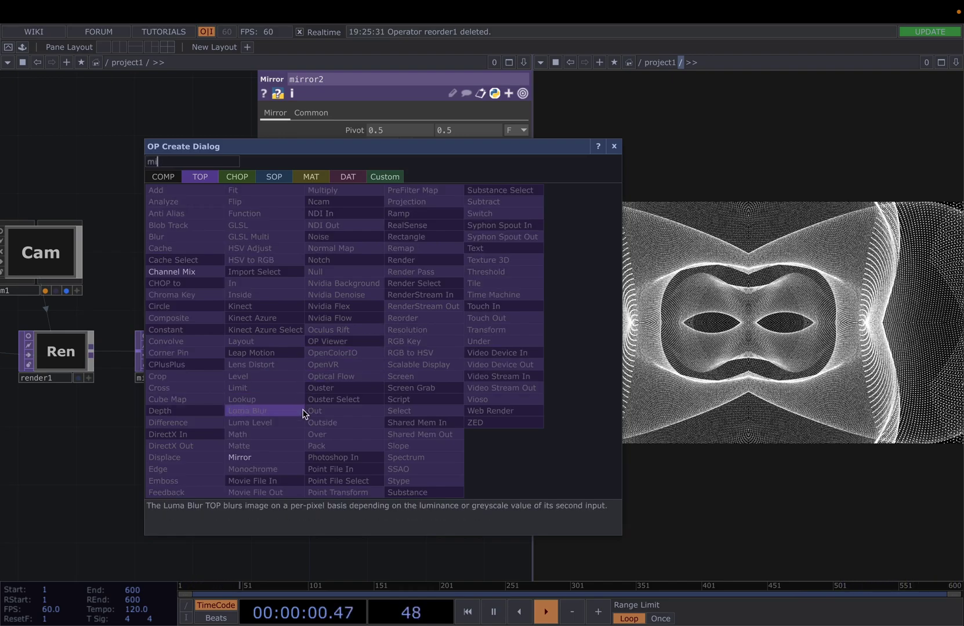
pyautogui.click(252, 458)
pyautogui.click(380, 358)
pyautogui.moveTo(420, 141); pyautogui.dragTo(434, 146)
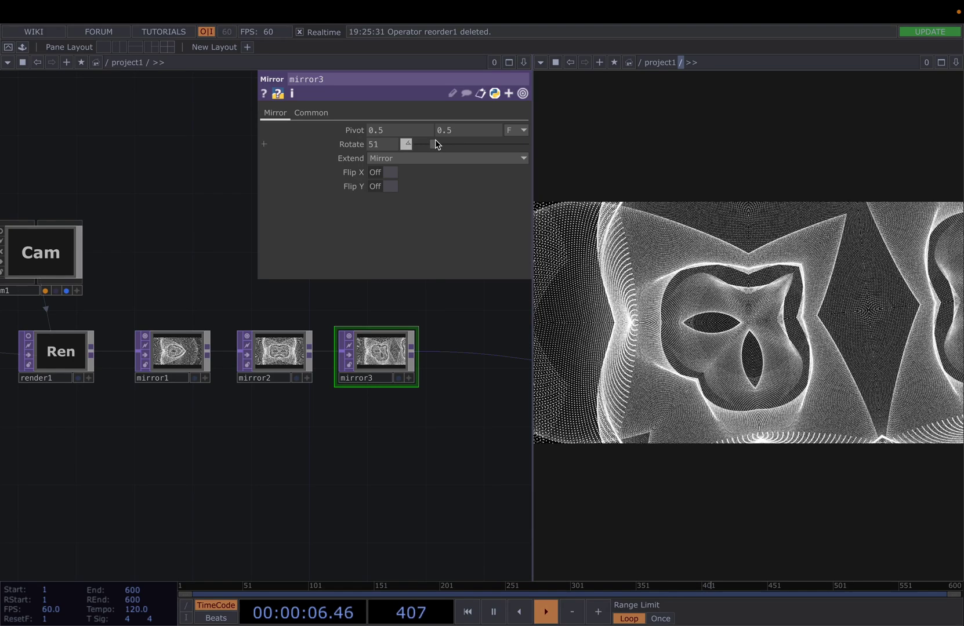
pyautogui.write('45')
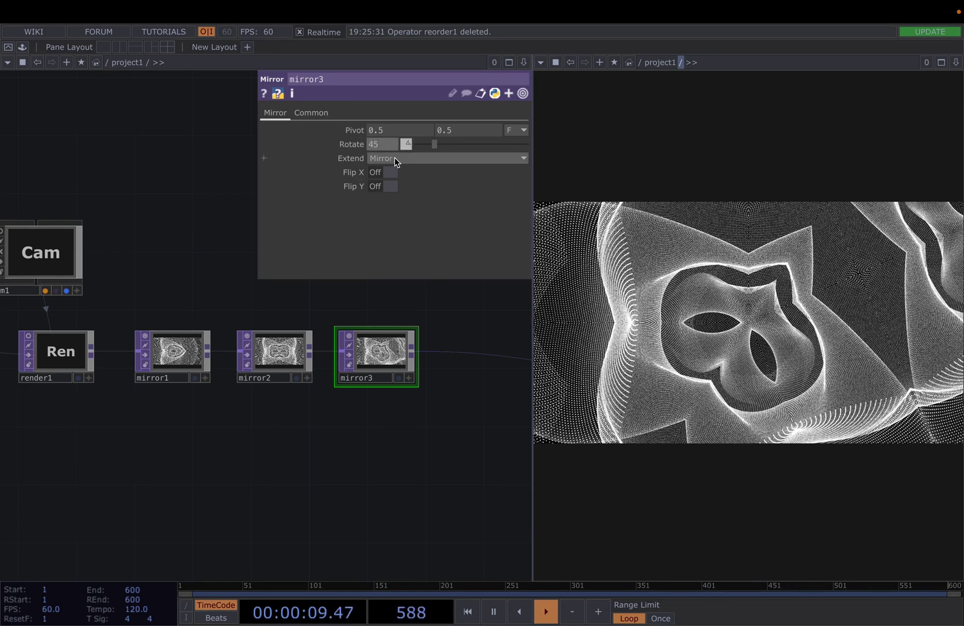
pyautogui.press('Return')
# - Insert a fourth Mirror TOP after mirror3 and set its Rotate to 180
pyautogui.moveTo(302, 465); pyautogui.dragTo(177, 470)
pyautogui.rightClick(325, 356)
pyautogui.click(339, 344)
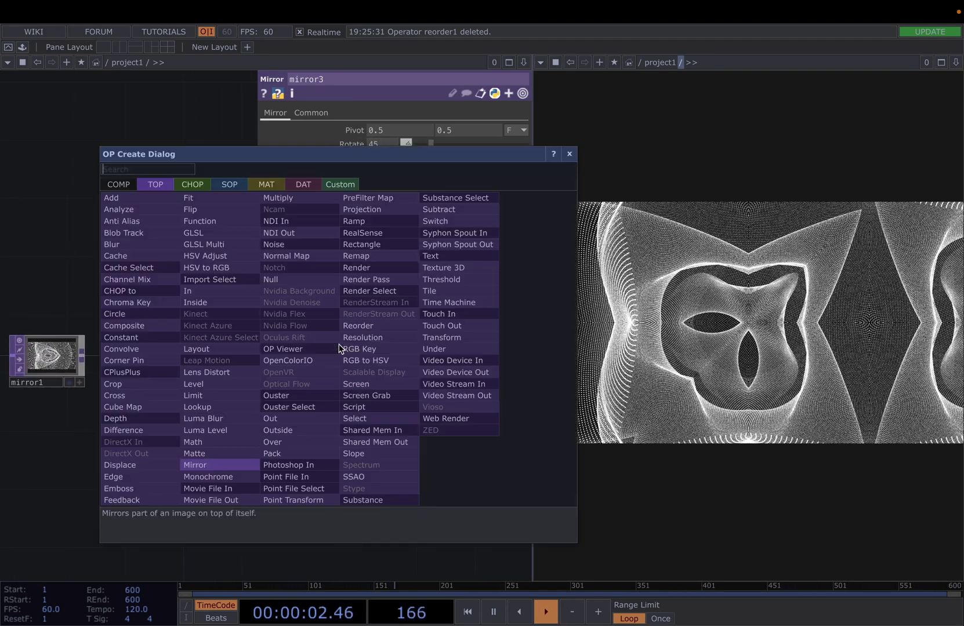
pyautogui.write('mi')
pyautogui.click(247, 470)
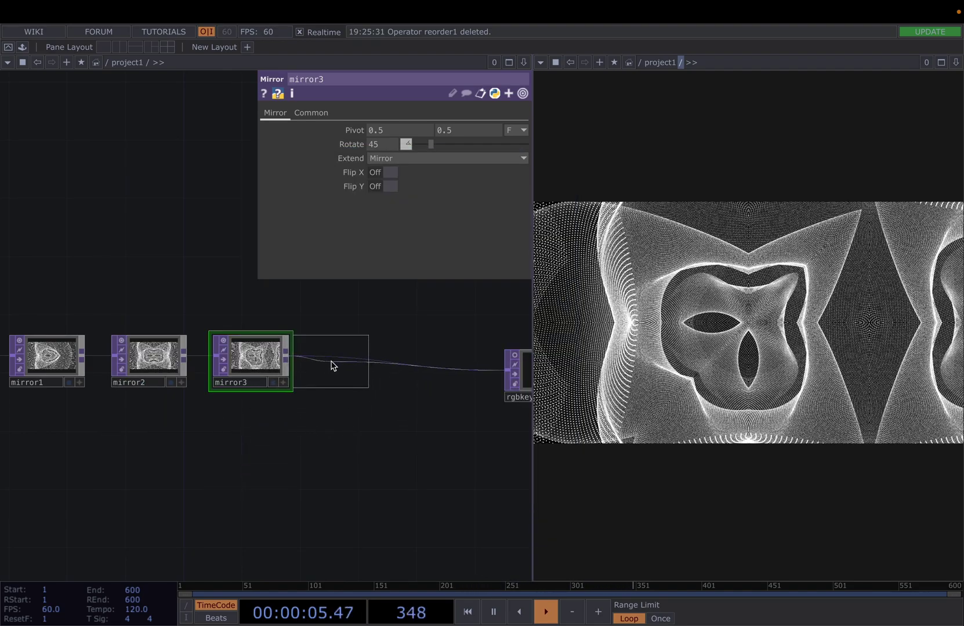
pyautogui.click(334, 362)
pyautogui.moveTo(421, 145); pyautogui.dragTo(473, 141)
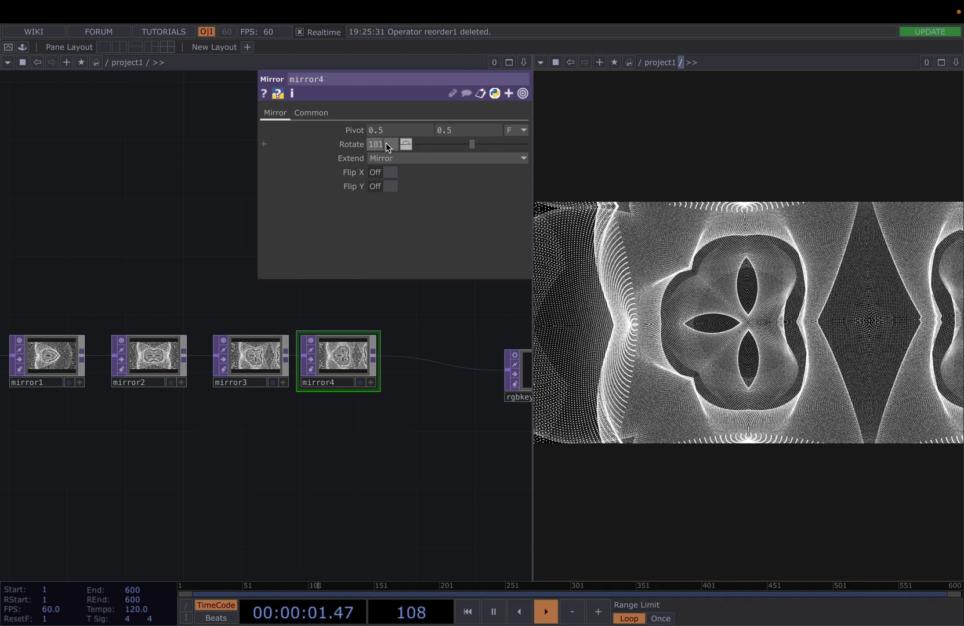
pyautogui.write('0')
pyautogui.press('Return')
# - Insert a fifth Mirror TOP between mirror4 and rgbkey1, set its Rotate to 90, and align it with the chain
pyautogui.moveTo(443, 399); pyautogui.dragTo(237, 389)
pyautogui.hscroll(-1, 214, 418)
pyautogui.click(334, 359)
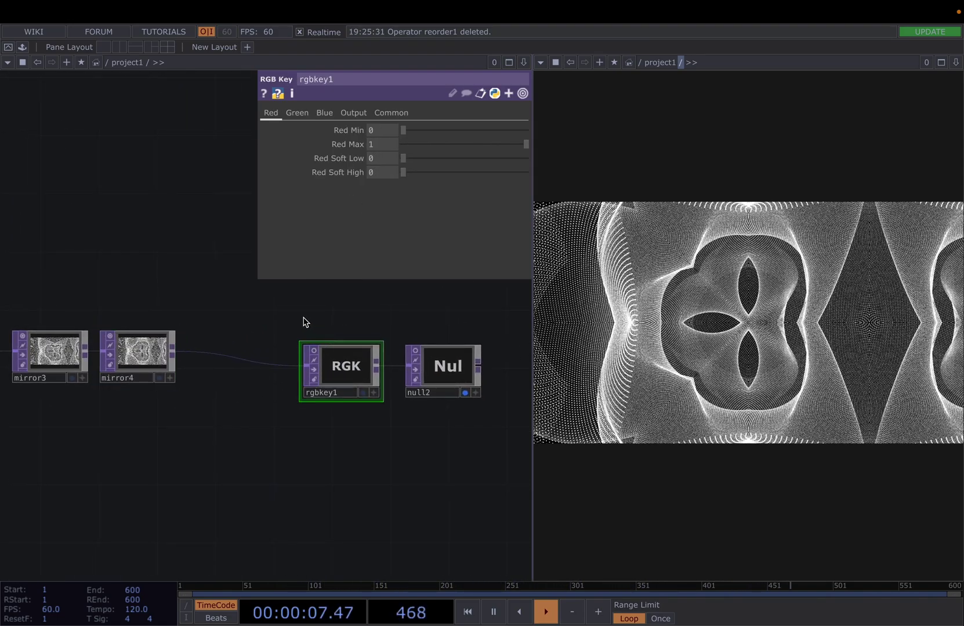
pyautogui.moveTo(393, 431); pyautogui.dragTo(242, 462)
pyautogui.moveTo(198, 408); pyautogui.dragTo(327, 377)
pyautogui.click(278, 415)
pyautogui.rightClick(119, 378)
pyautogui.click(162, 366)
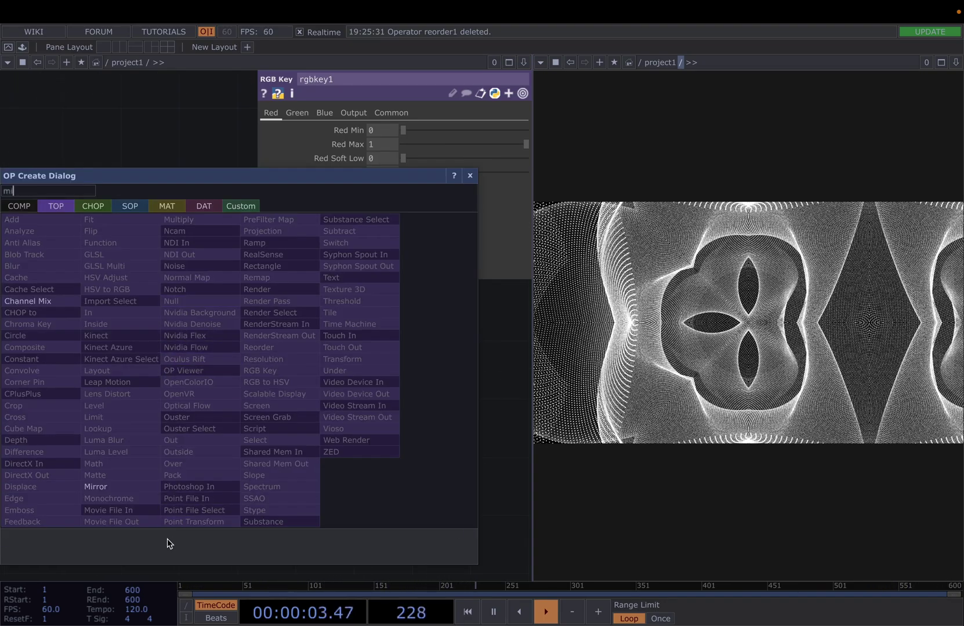
pyautogui.click(95, 487)
pyautogui.click(130, 401)
pyautogui.moveTo(416, 147); pyautogui.dragTo(443, 145)
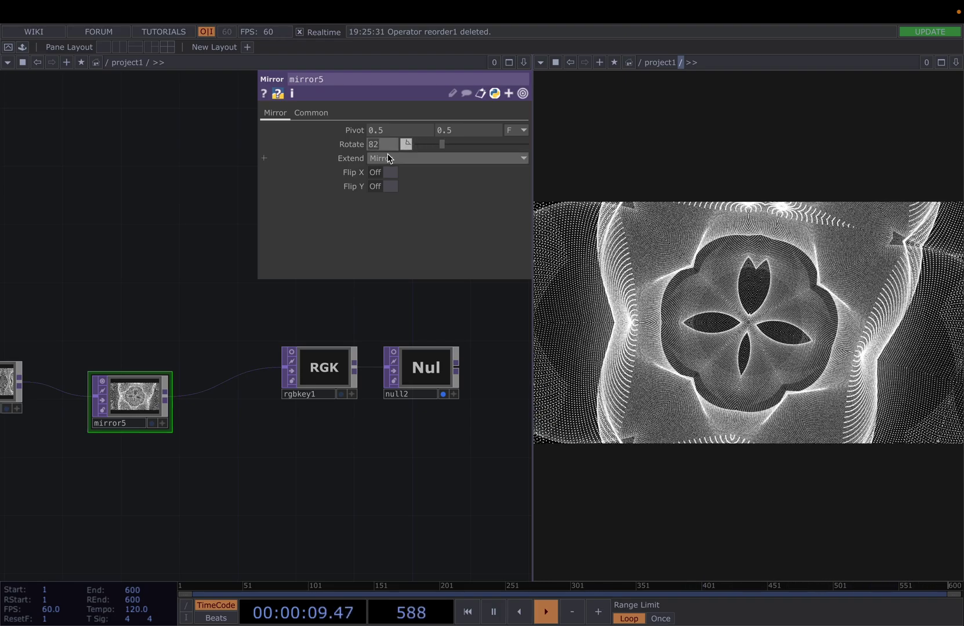
pyautogui.moveTo(141, 399); pyautogui.dragTo(141, 385)
# - Rearrange the Mirror TOPs to space them out and open a gap between mirror2 and mirror3
pyautogui.moveTo(179, 468); pyautogui.dragTo(343, 439)
pyautogui.moveTo(198, 439); pyautogui.dragTo(327, 444)
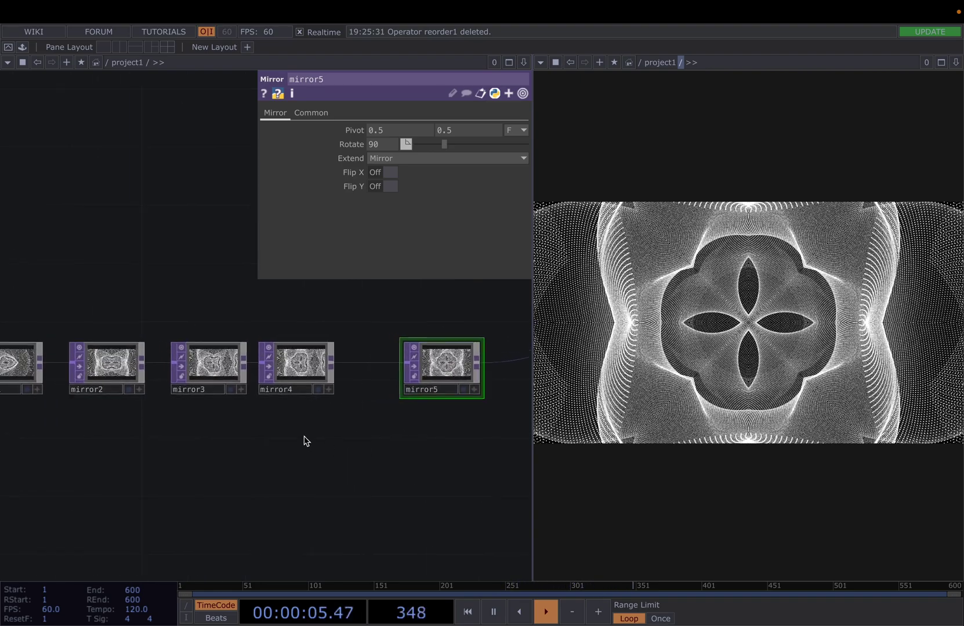
pyautogui.moveTo(313, 369); pyautogui.dragTo(356, 370)
pyautogui.moveTo(247, 434); pyautogui.dragTo(351, 446)
pyautogui.moveTo(308, 400); pyautogui.dragTo(337, 399)
pyautogui.moveTo(218, 385); pyautogui.dragTo(203, 386)
pyautogui.moveTo(120, 386); pyautogui.dragTo(106, 386)
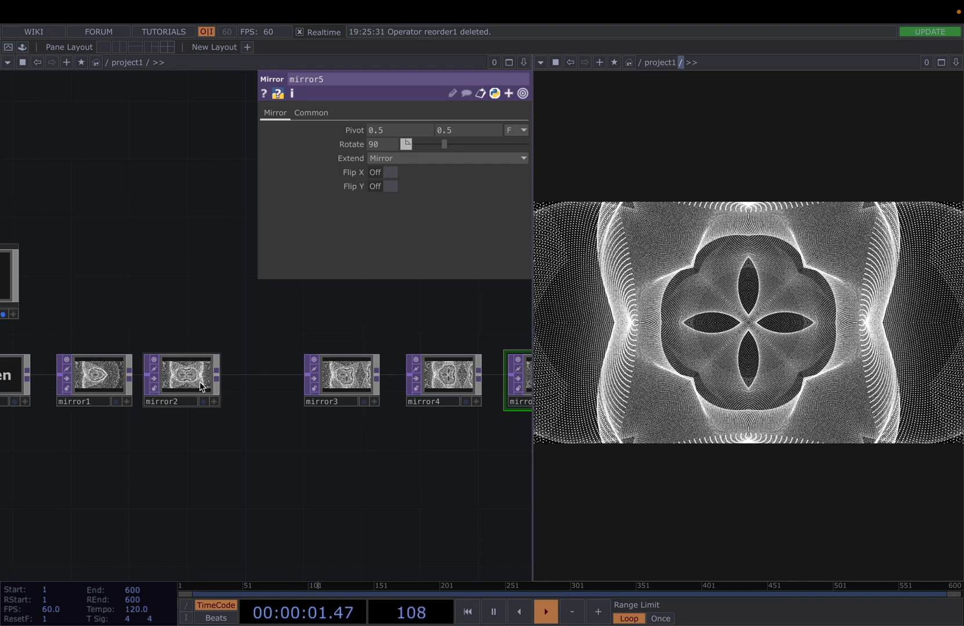
# - Insert a Tile TOP in the gap between mirror2 and mirror3, shifting mirror2 aside to make room
pyautogui.rightClick(248, 375)
pyautogui.click(272, 358)
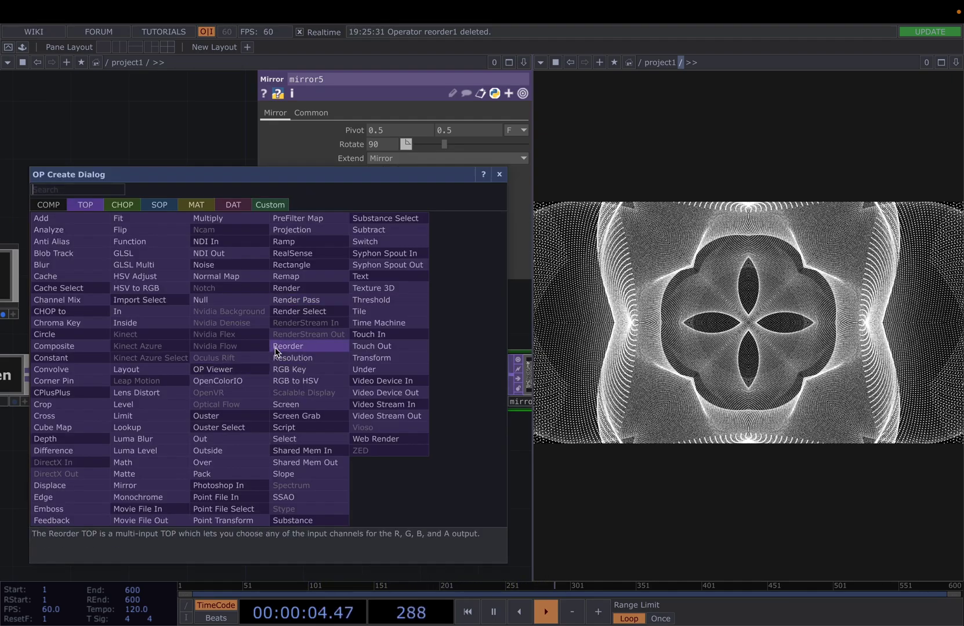
pyautogui.write('til')
pyautogui.click(377, 323)
pyautogui.click(262, 385)
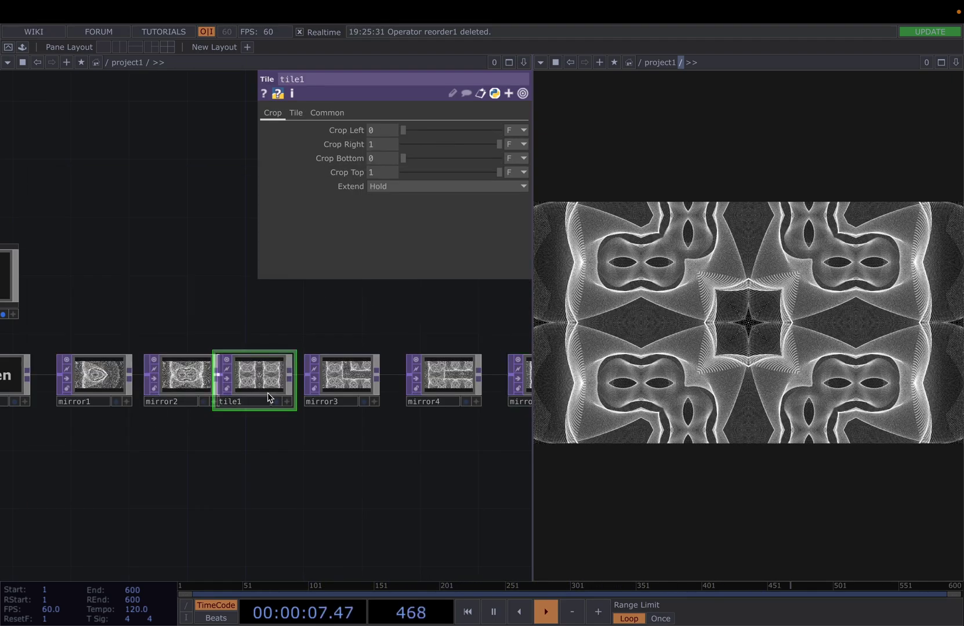
pyautogui.click(182, 375)
pyautogui.moveTo(182, 374); pyautogui.dragTo(173, 374)
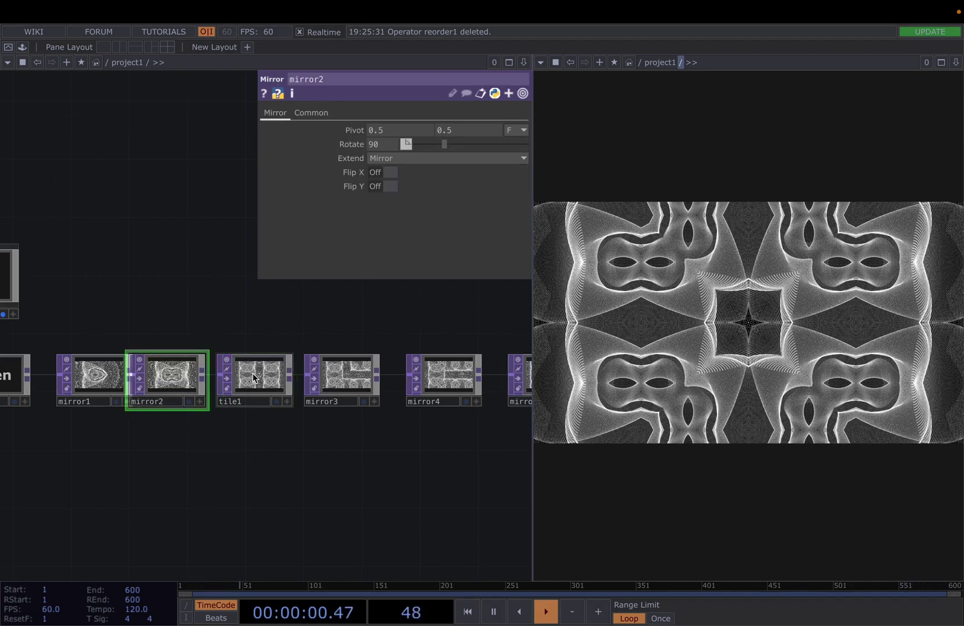
# - Try the Flip X and Flip Y options of the Tile TOP
pyautogui.click(252, 373)
pyautogui.click(296, 113)
pyautogui.click(391, 173)
pyautogui.click(390, 186)
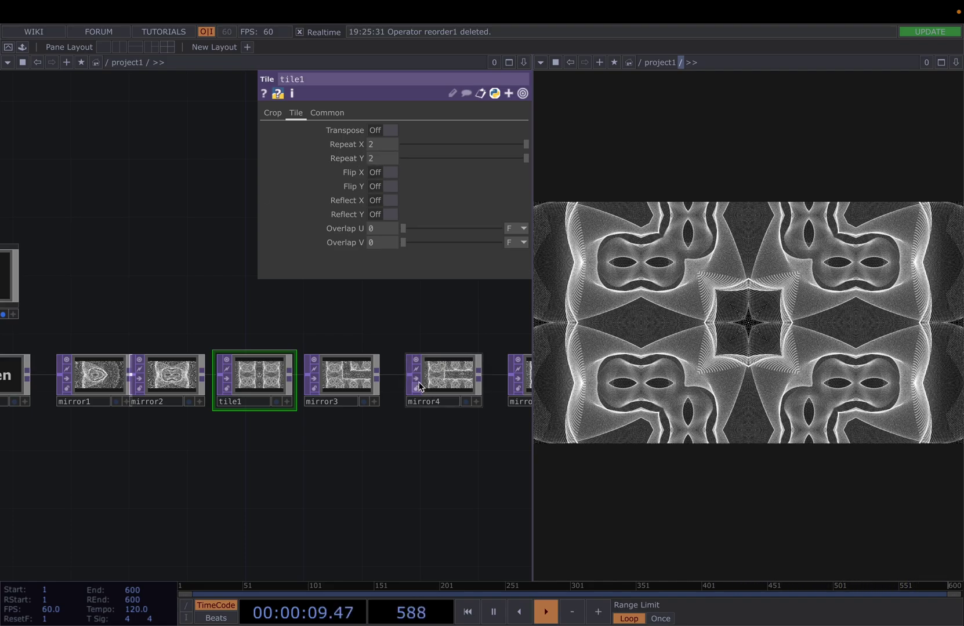
# - Bypass the Tile TOP in the mirror chain
pyautogui.click(228, 379)
pyautogui.click(229, 379)
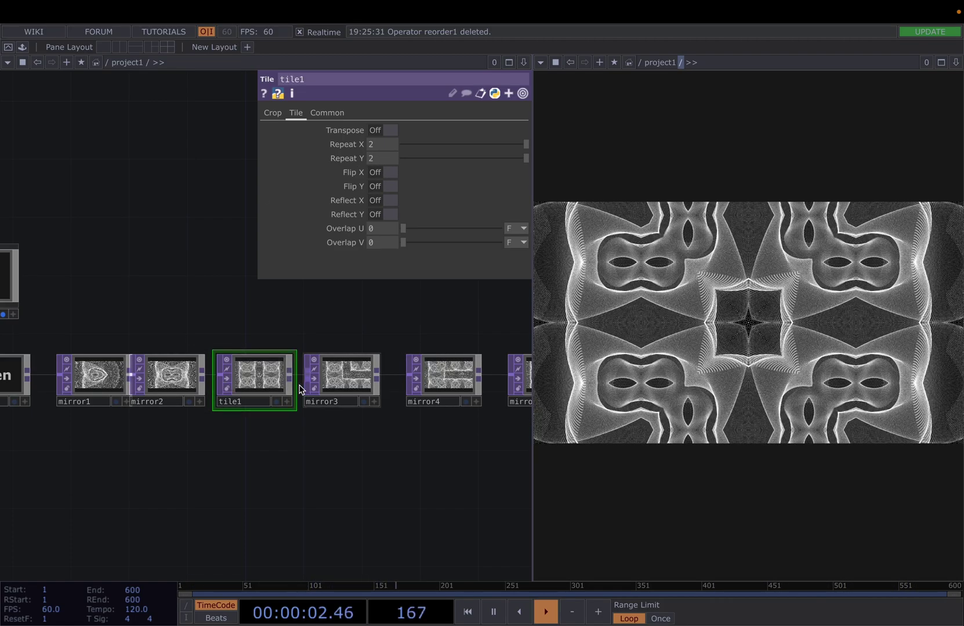
pyautogui.click(225, 381)
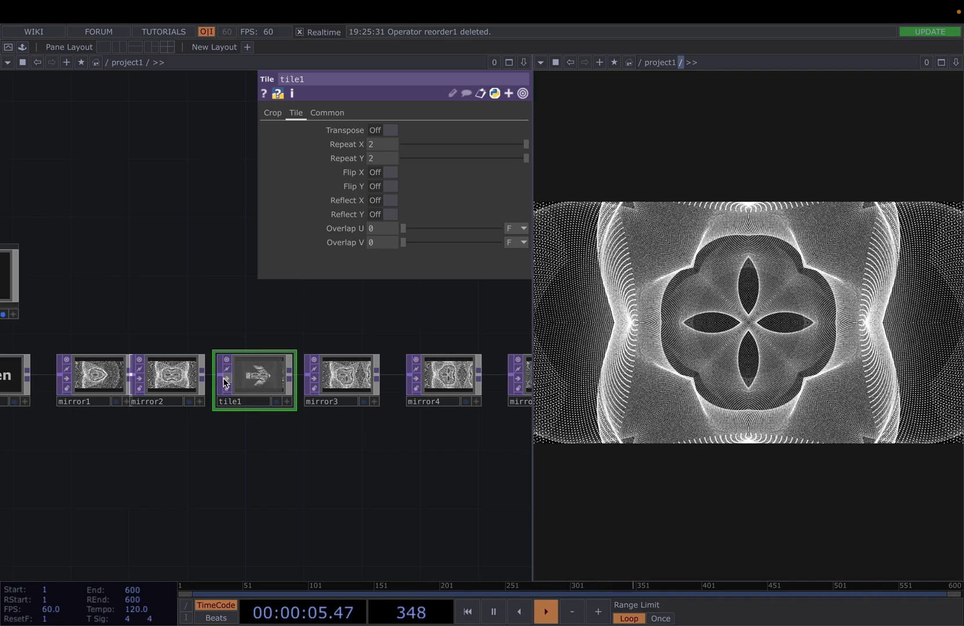
# - Move the cam1 camera back by raising its Translate Z to about 15.2
pyautogui.moveTo(197, 459); pyautogui.dragTo(364, 442)
pyautogui.scroll(-3, 365, 442)
pyautogui.scroll(-1, 189, 474)
pyautogui.moveTo(185, 473); pyautogui.dragTo(455, 461)
pyautogui.moveTo(122, 449); pyautogui.dragTo(83, 445)
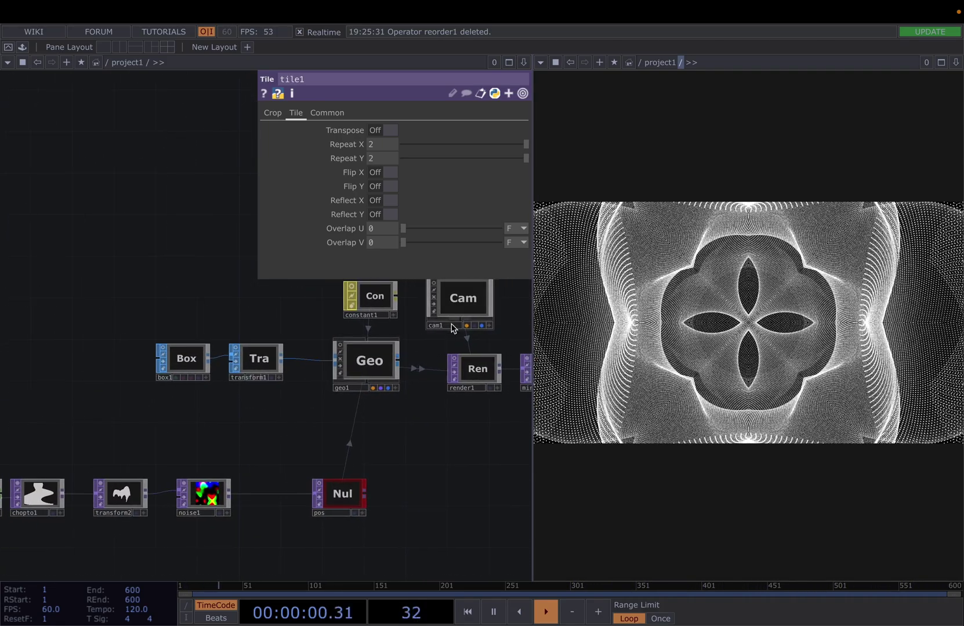
pyautogui.click(463, 299)
pyautogui.moveTo(504, 161); pyautogui.dragTo(503, 140, button='middle')
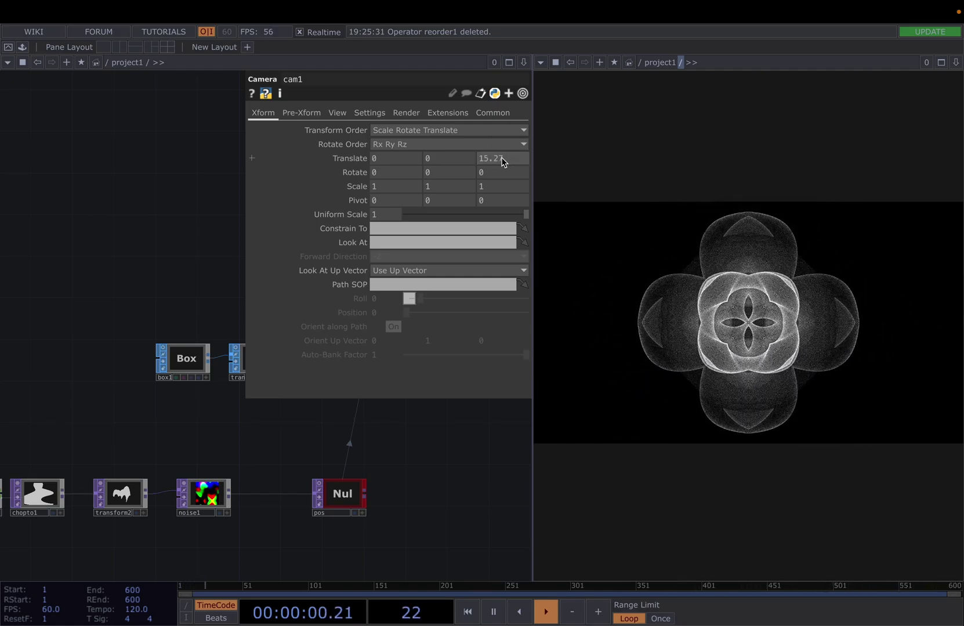
# - Animate the noise1 TOP by setting its Translate Z to the expression absTime.seconds * 0.5
pyautogui.click(202, 506)
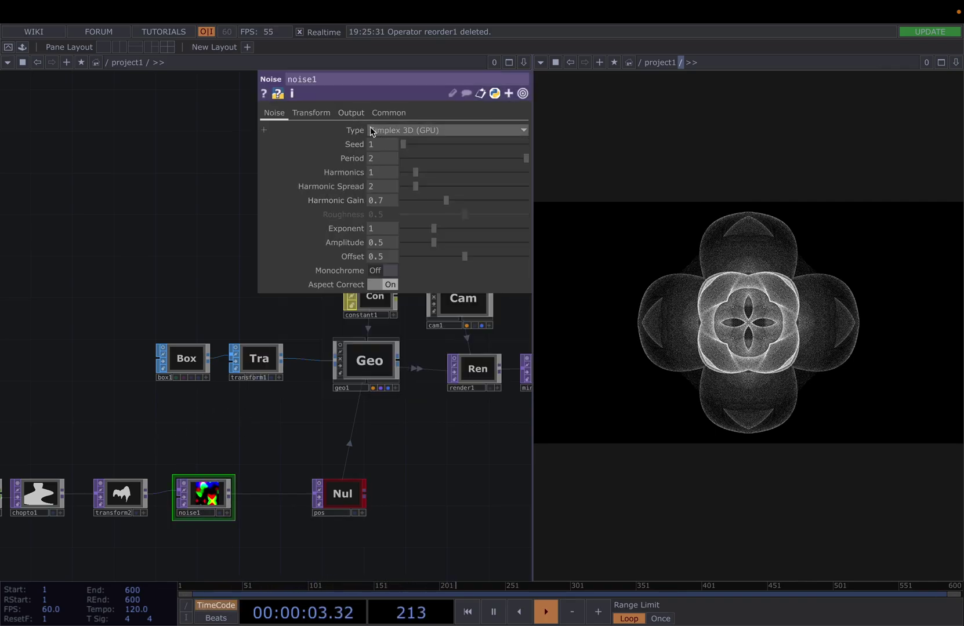
pyautogui.click(328, 114)
pyautogui.moveTo(513, 161); pyautogui.dragTo(514, 142, button='middle')
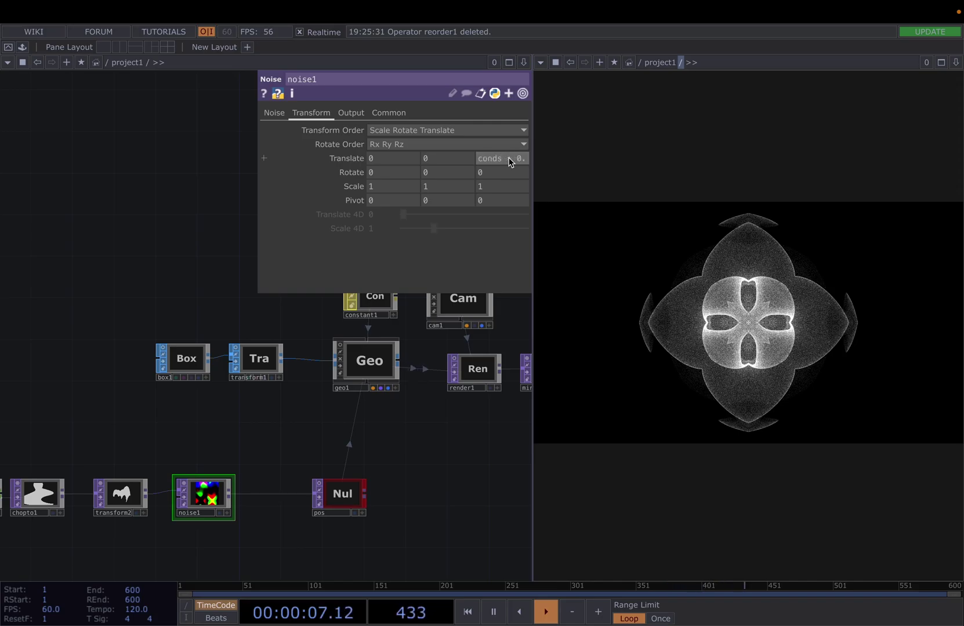
pyautogui.press('Return')
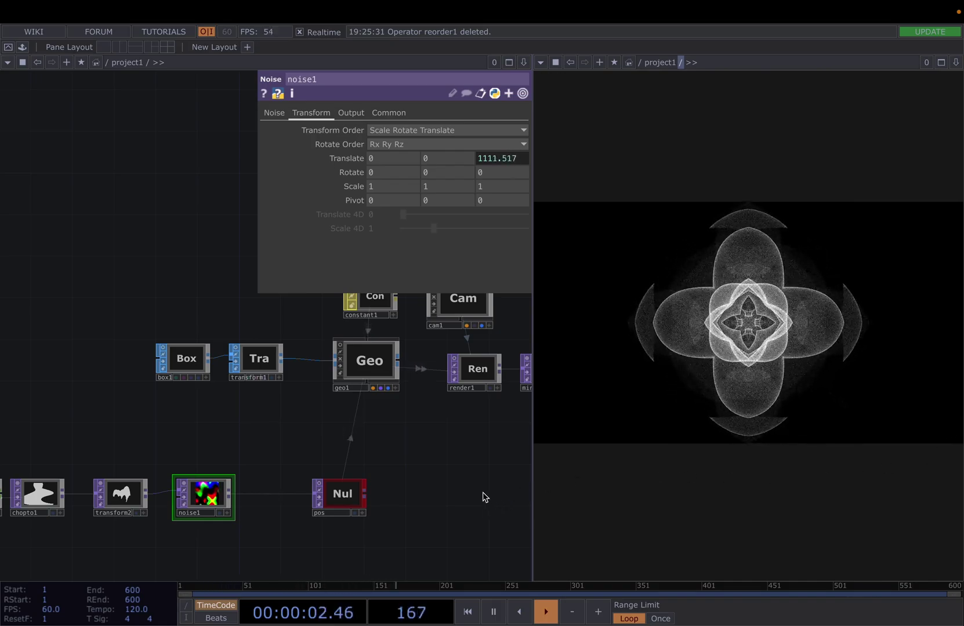
pyautogui.click(348, 160)
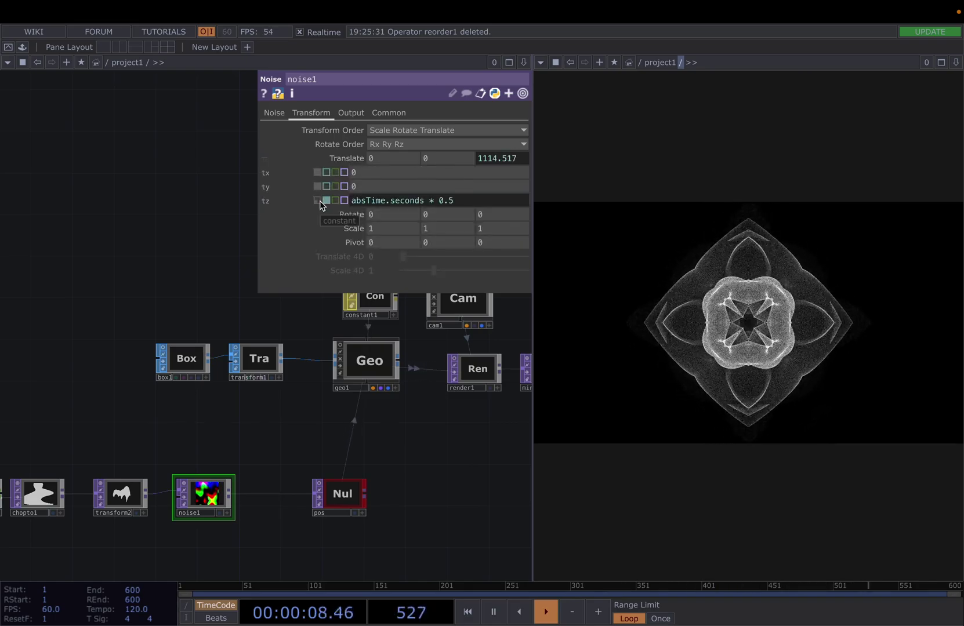
pyautogui.moveTo(345, 159)
# - Review the complete operator network from tube1 to null2 alongside the animated output
pyautogui.scroll(-5, 298, 394)
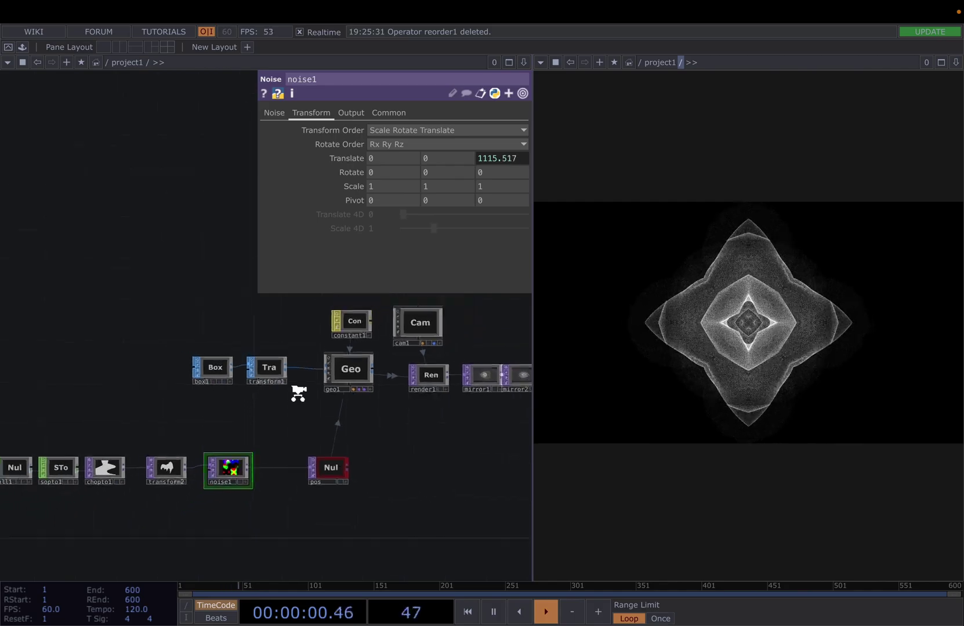
pyautogui.moveTo(314, 424); pyautogui.dragTo(365, 427, button='middle')
pyautogui.moveTo(382, 445); pyautogui.dragTo(316, 439)
pyautogui.scroll(-3, 316, 440)
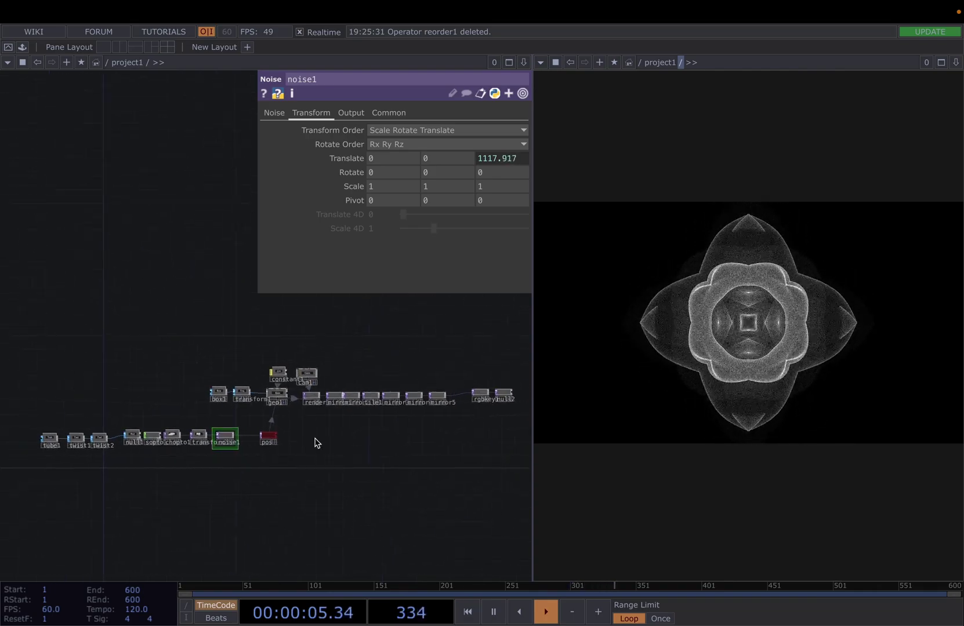
pyautogui.moveTo(319, 439); pyautogui.dragTo(332, 440)
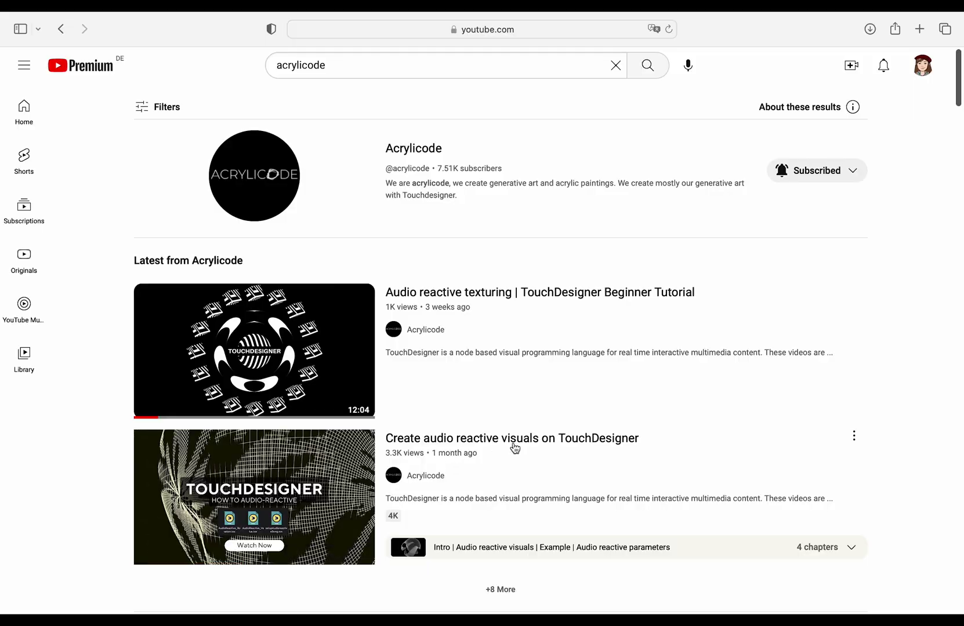
# - Switch to the browser and view the YouTube page of Acrylicode's "Create audio reactive visuals on TouchDesigner" tutorial down to its comments
pyautogui.click(516, 446)
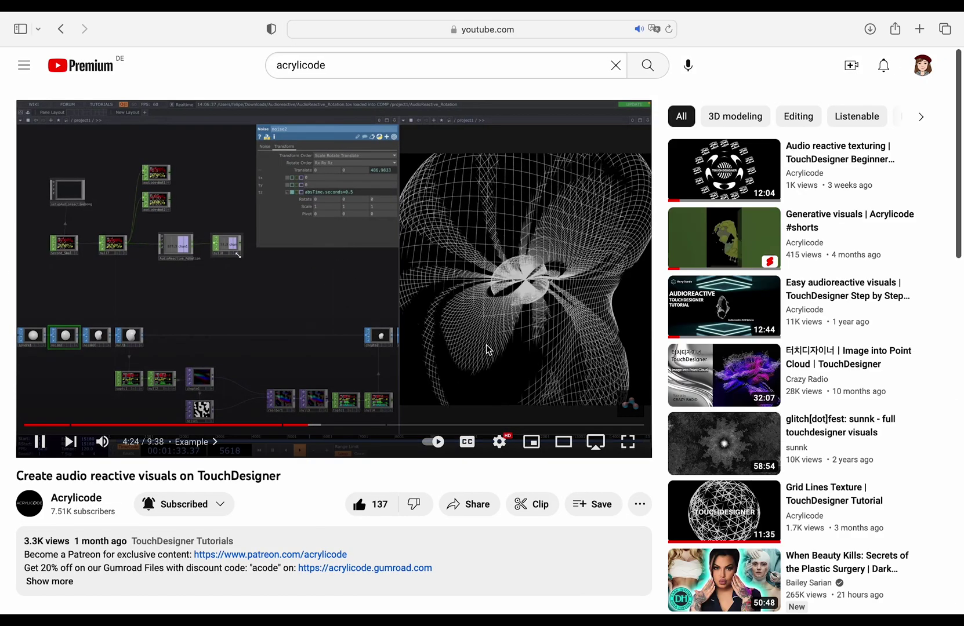
pyautogui.click(489, 350)
pyautogui.scroll(-6, 487, 351)
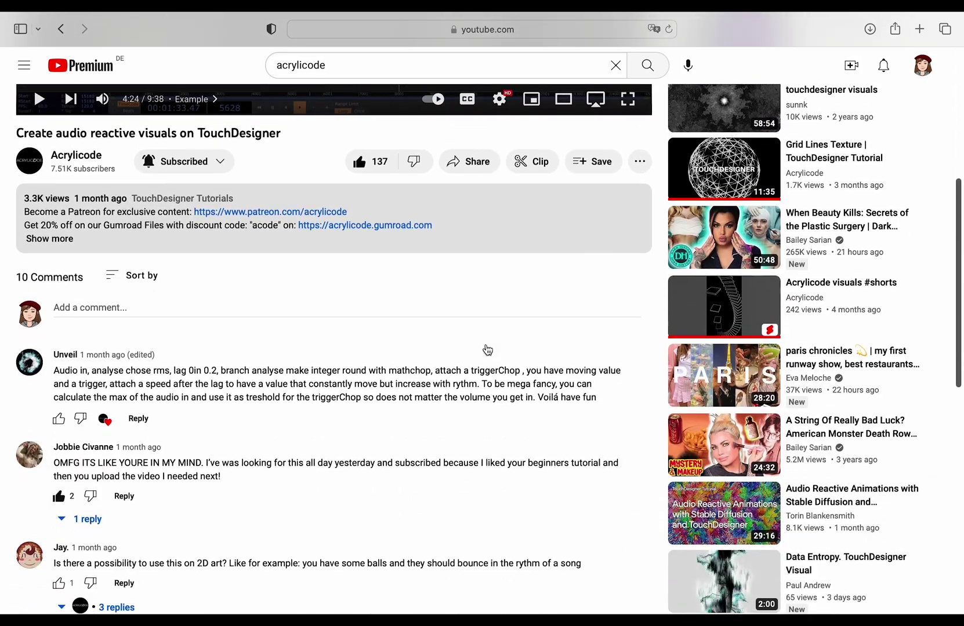
# - Order the free AudioReactiveSetUp + AudioReactiveRotation package from the video description's Gumroad link, setting the price to 0 and entering the email address
pyautogui.click(64, 240)
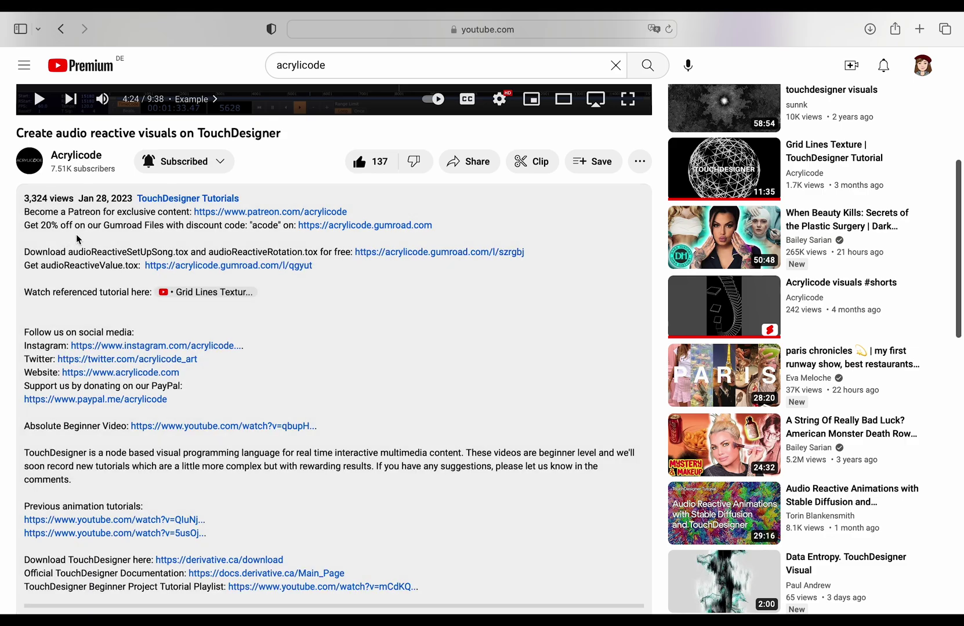
pyautogui.click(450, 254)
pyautogui.scroll(-2, 538, 353)
pyautogui.click(705, 346)
pyautogui.click(705, 299)
pyautogui.write('0')
pyautogui.click(728, 347)
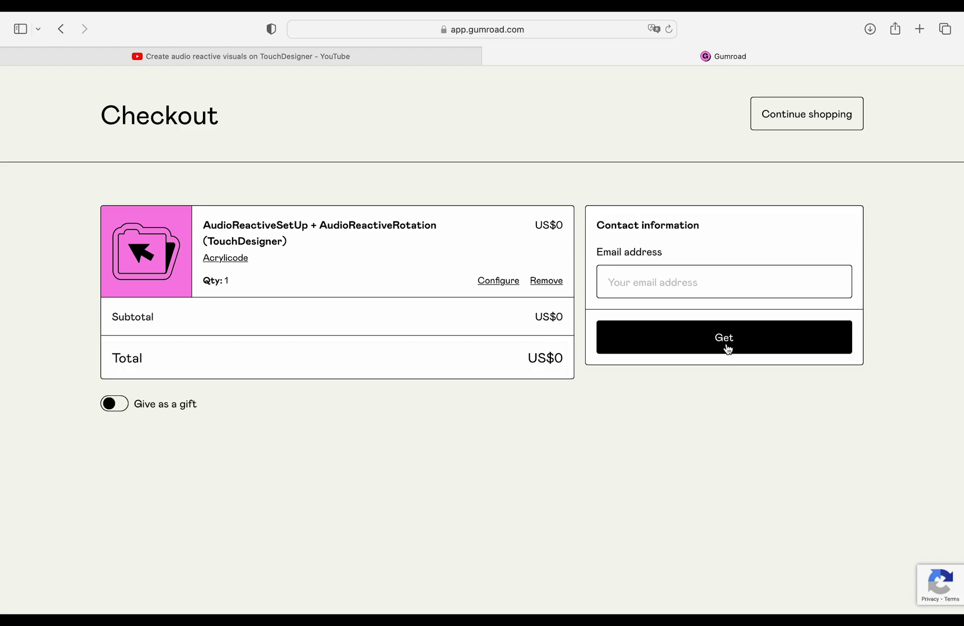
pyautogui.click(728, 348)
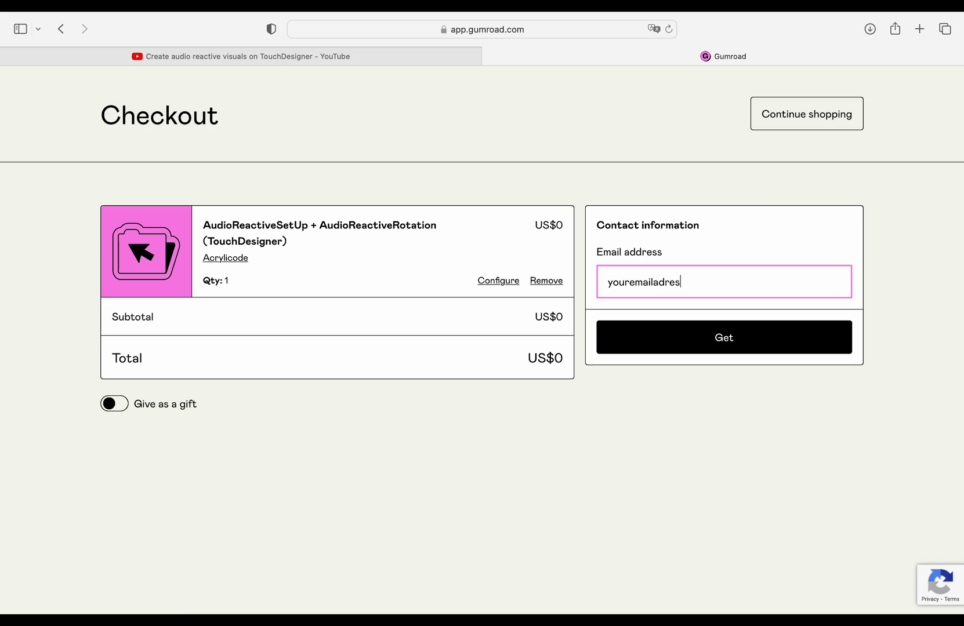
pyautogui.click(729, 327)
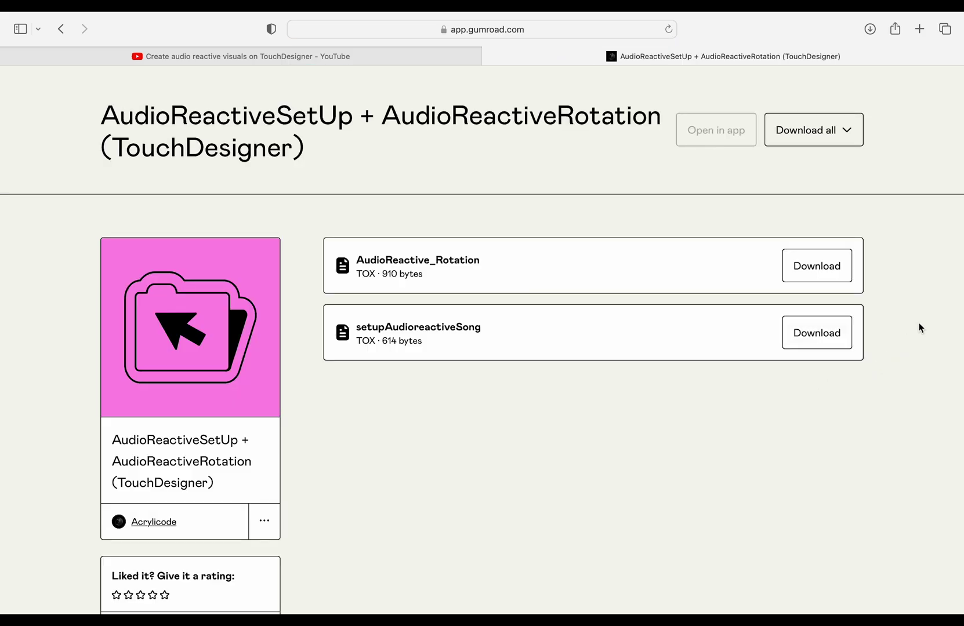
# - Download the AudioReactive_Rotation and setupAudioreactiveSong TOX files, allowing downloads from app.gumroad.com
pyautogui.click(815, 268)
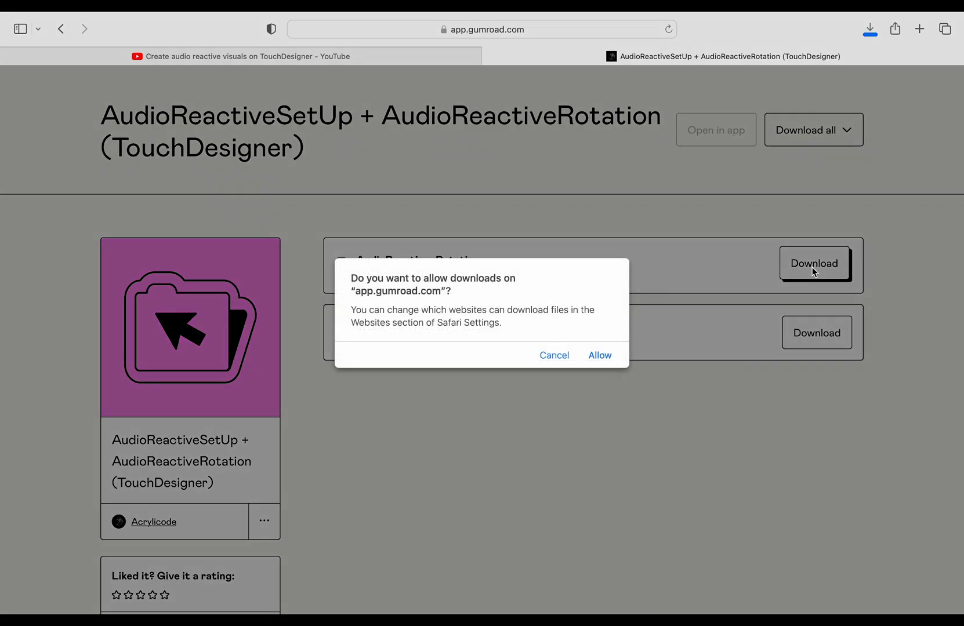
pyautogui.click(599, 354)
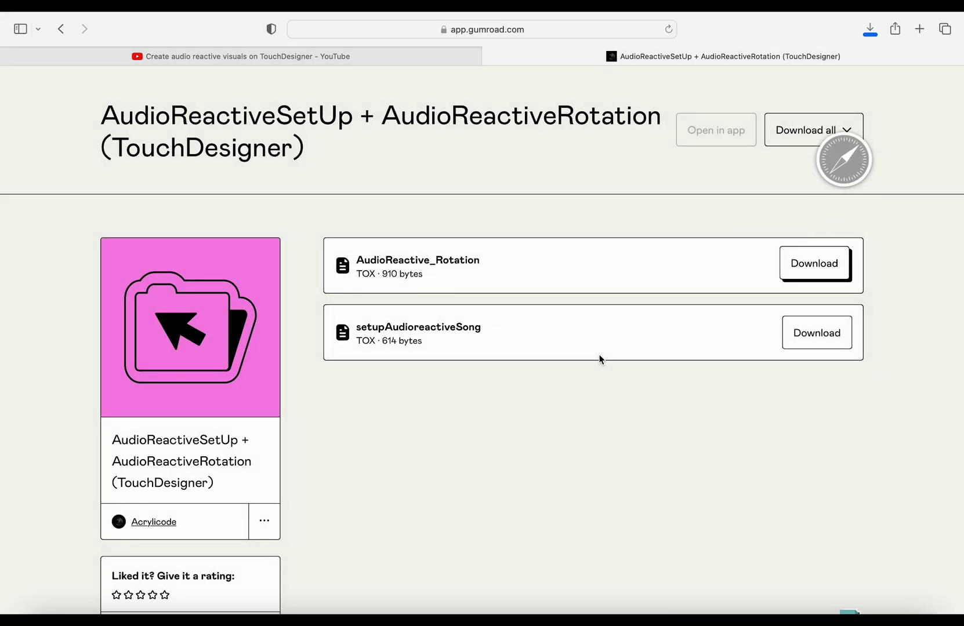
pyautogui.click(816, 331)
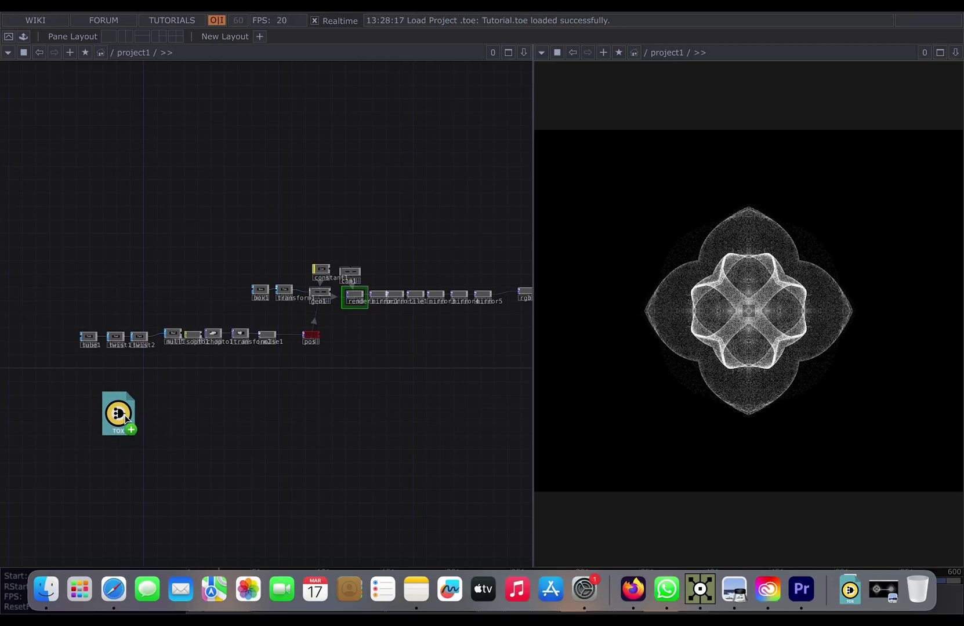
# - In TouchDesigner, place the setupAudioreactiveSong and AudioReactive_Rotation components below the tube1 chain and add an Audio File In CHOP beneath them
pyautogui.moveTo(116, 411)
pyautogui.mouseDown()
pyautogui.moveTo(93, 398)
pyautogui.moveTo(101, 405)
pyautogui.mouseUp()
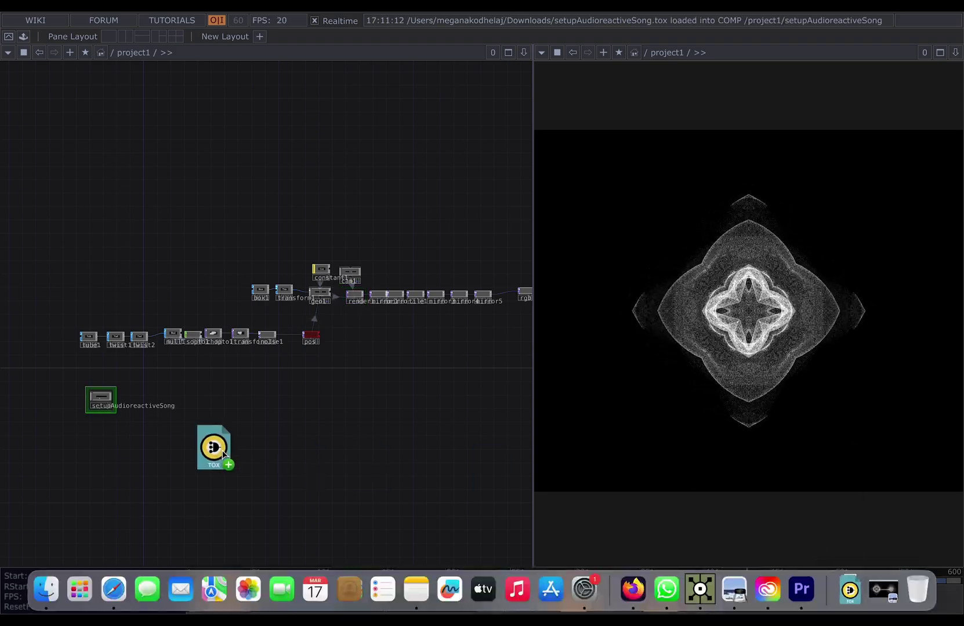
pyautogui.moveTo(213, 445); pyautogui.dragTo(99, 428)
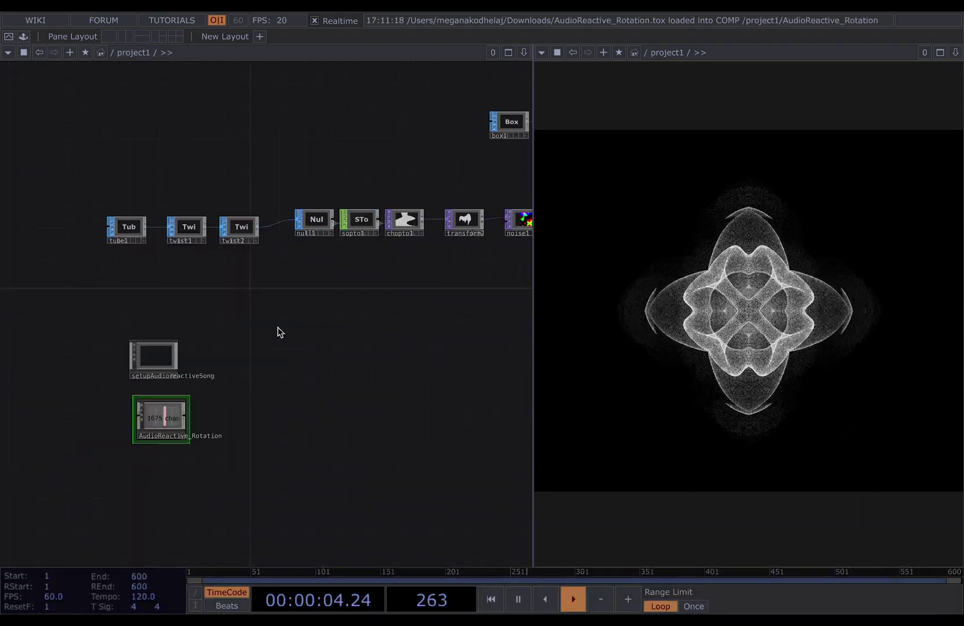
pyautogui.press('Tab')
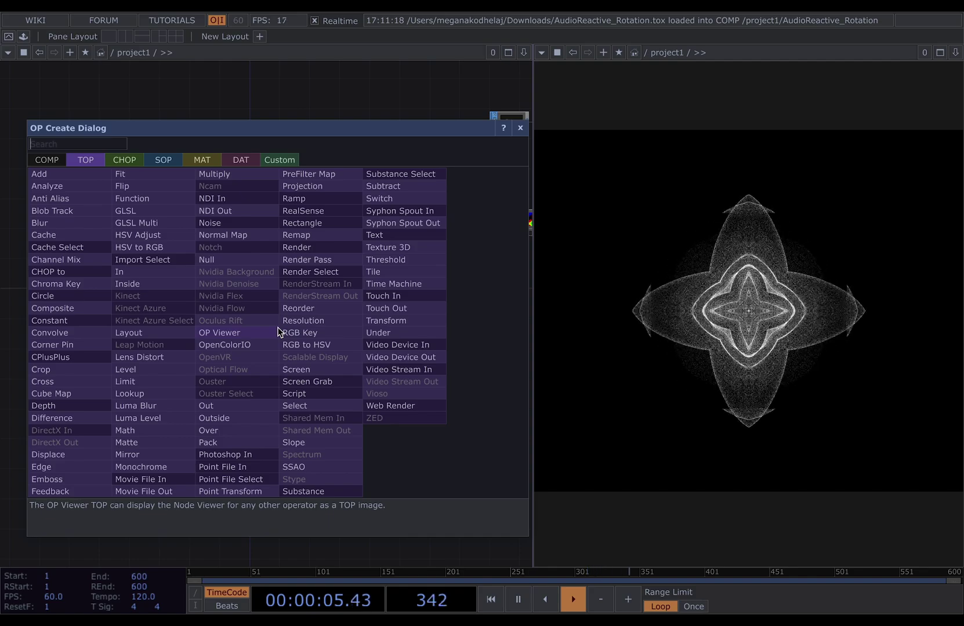
pyautogui.click(123, 160)
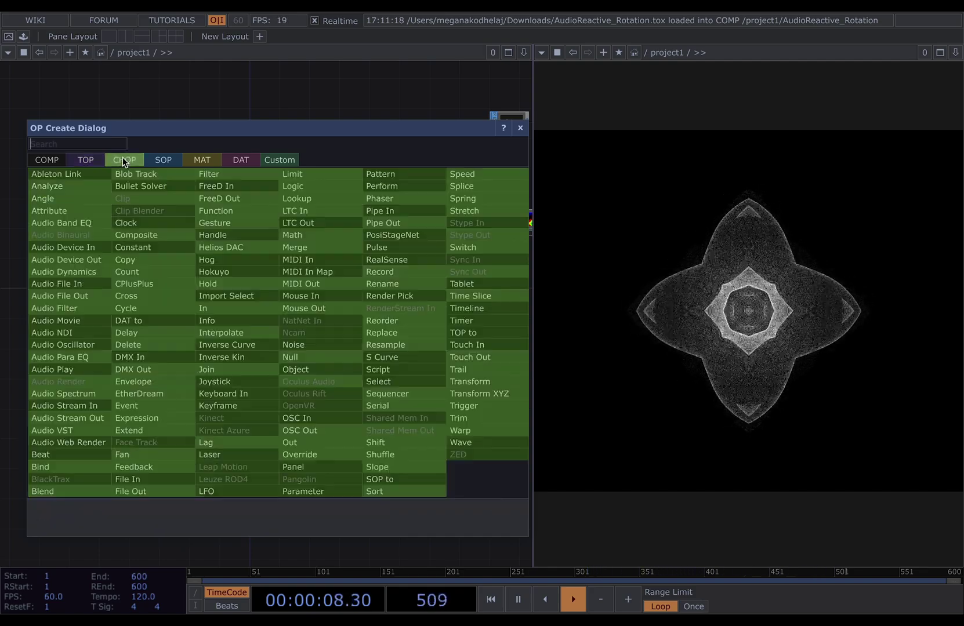
pyautogui.click(75, 284)
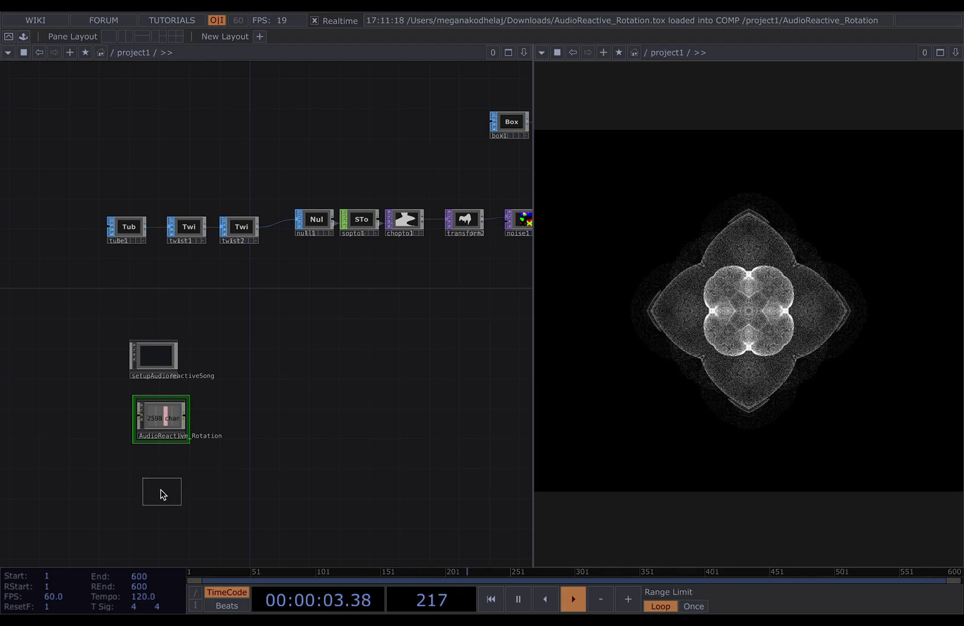
pyautogui.click(160, 491)
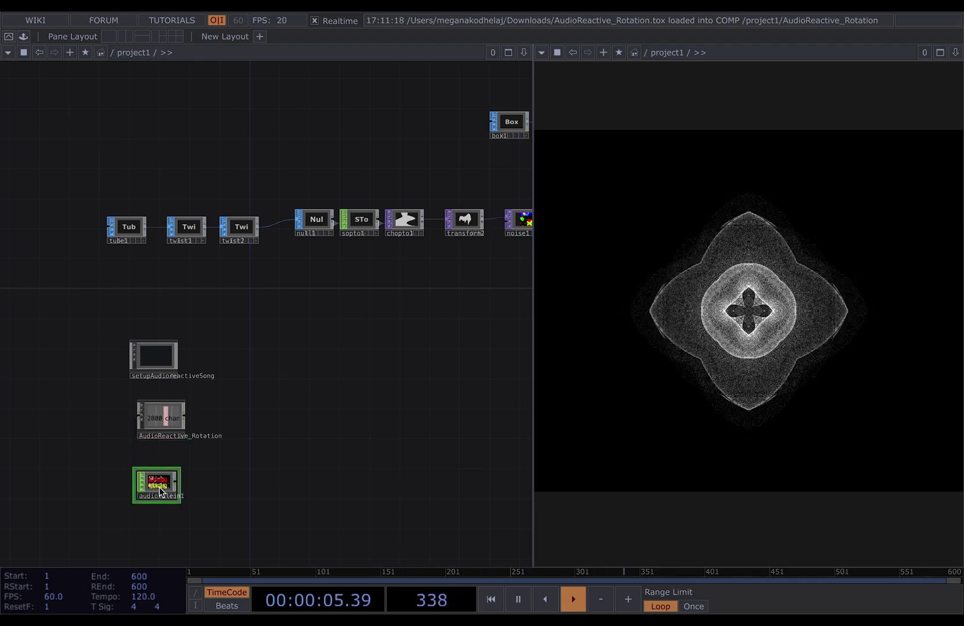
# - Assign audiofilein1 as the SongChop of setupAudioreactiveSong and pulse its SetUp parameter
pyautogui.click(160, 357)
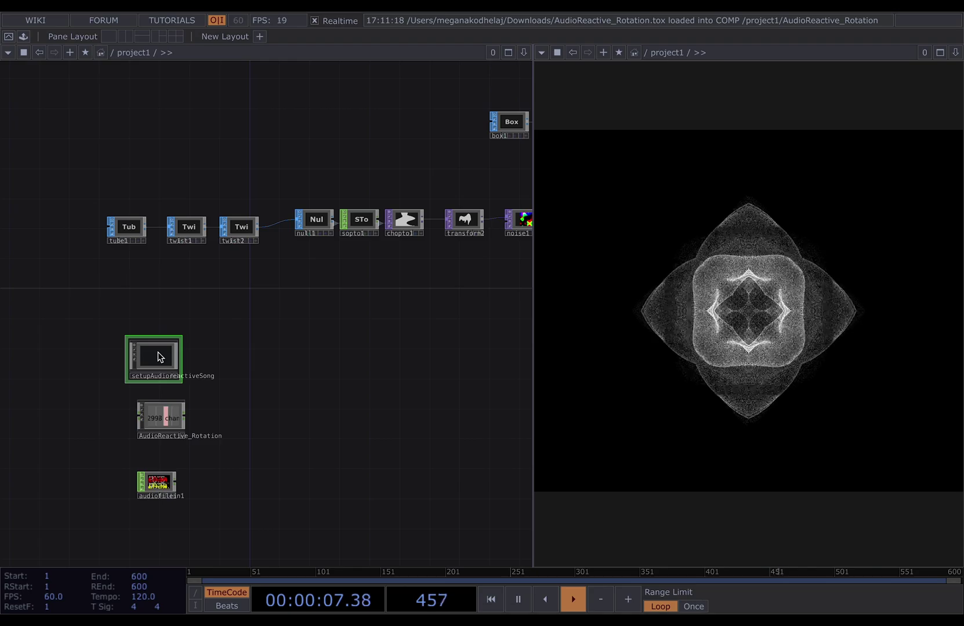
pyautogui.press('p')
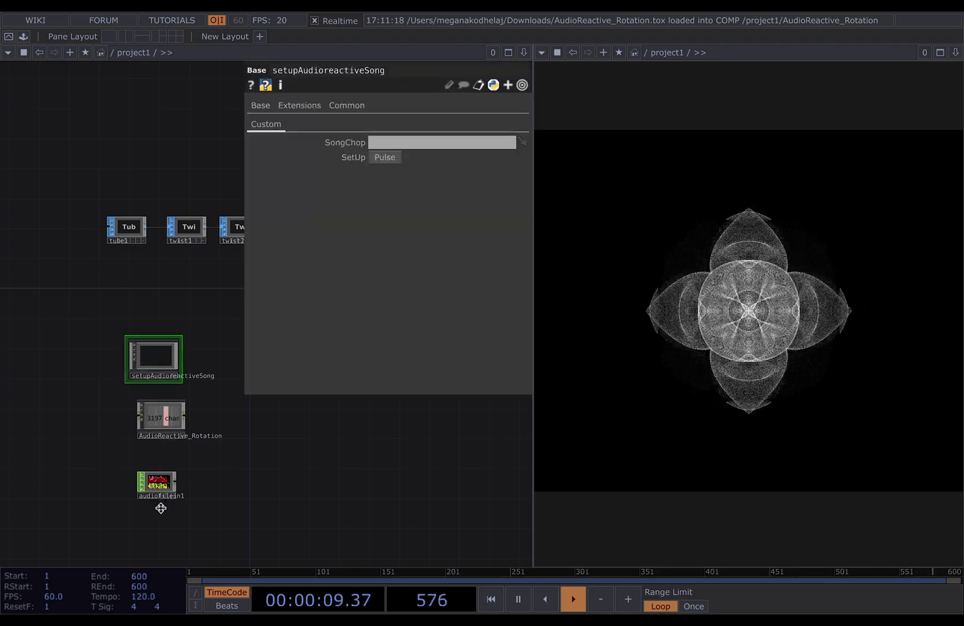
pyautogui.moveTo(161, 486); pyautogui.dragTo(422, 145)
pyautogui.click(379, 158)
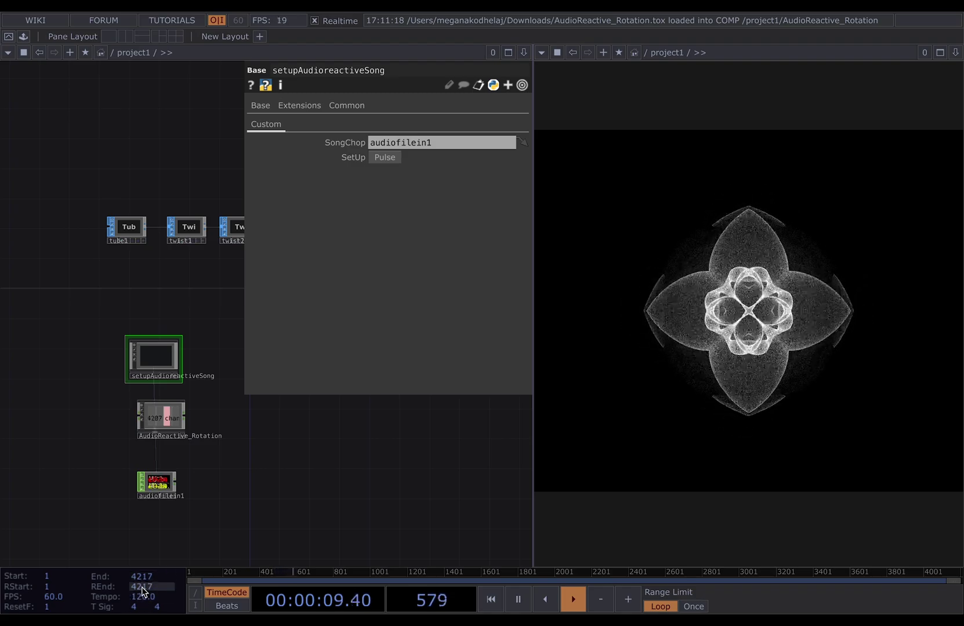
# - Move audiofilein1 in front of the audio components and wire it to an Audio Device Out CHOP and AudioReactive_Rotation
pyautogui.moveTo(158, 484); pyautogui.dragTo(74, 360)
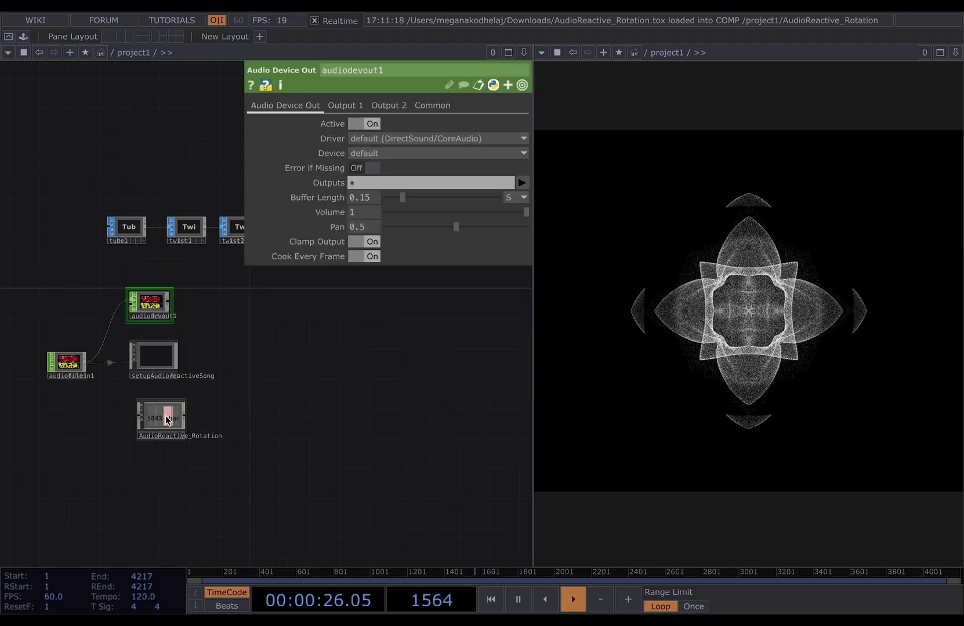
pyautogui.click(167, 420)
pyautogui.moveTo(87, 363); pyautogui.dragTo(142, 423)
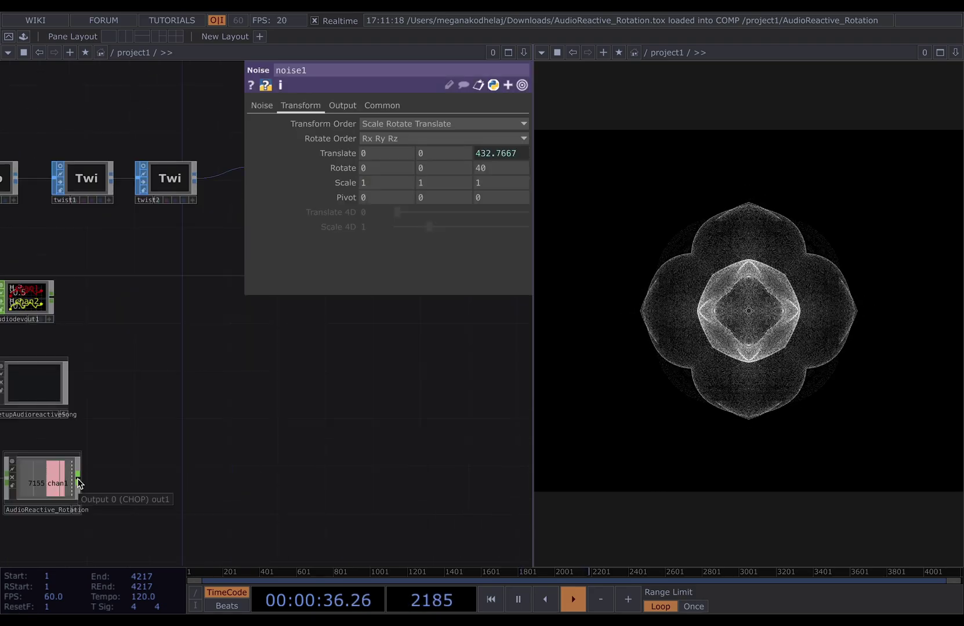
# - Add a Null CHOP connected to the output of AudioReactive_Rotation
pyautogui.rightClick(77, 484)
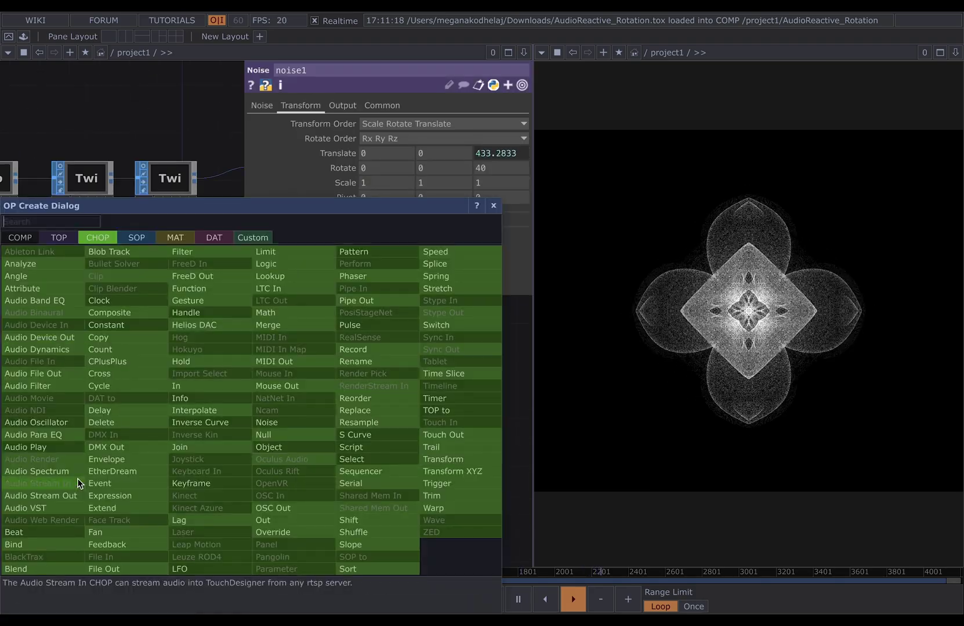
pyautogui.click(278, 445)
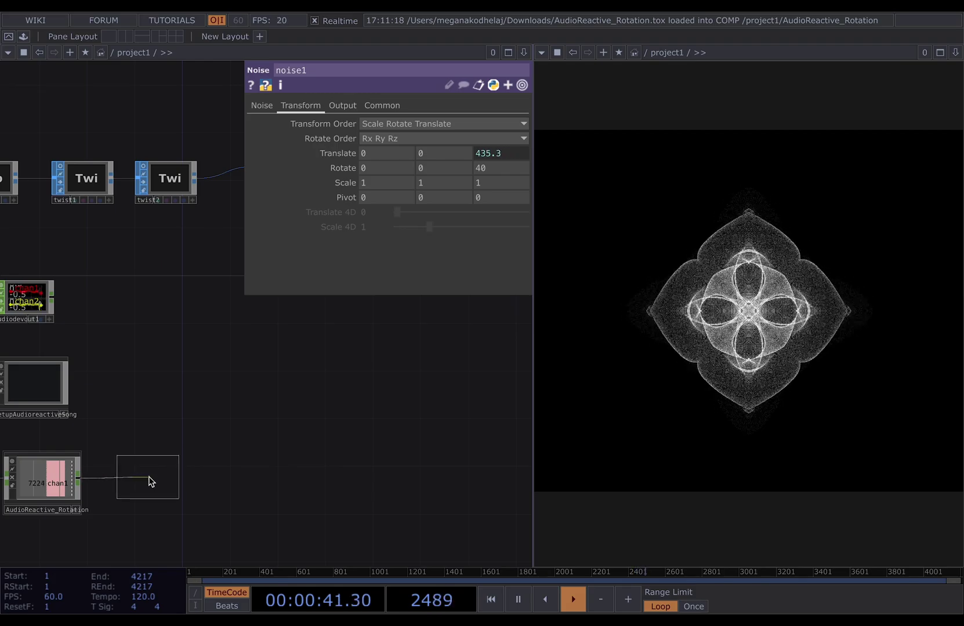
pyautogui.click(152, 480)
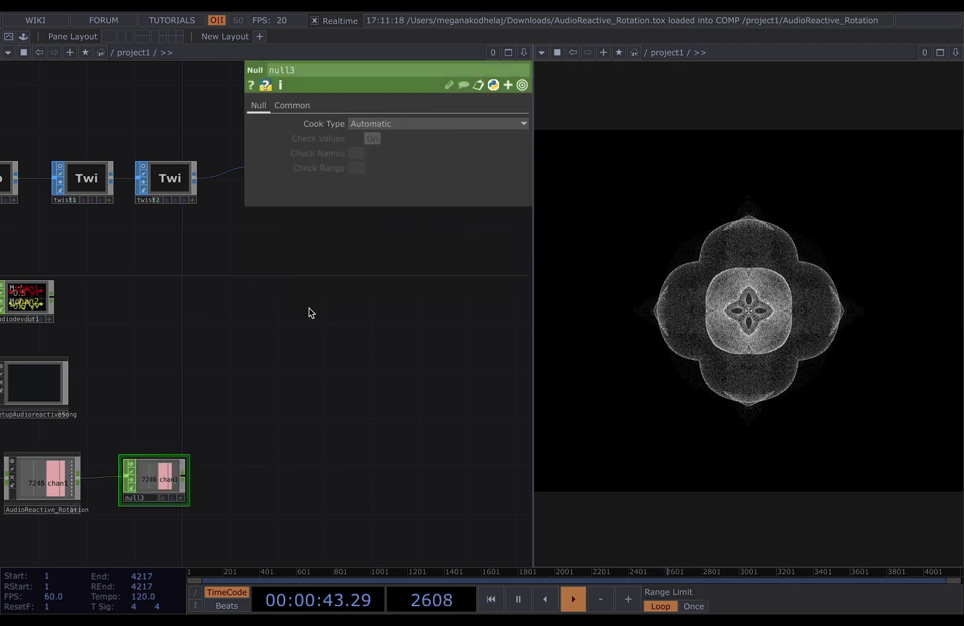
# - Try to drive the noise1 TOP's Rotate Z with a CHOP Reference to the chan1 channel of null3
pyautogui.scroll(-3, 308, 313)
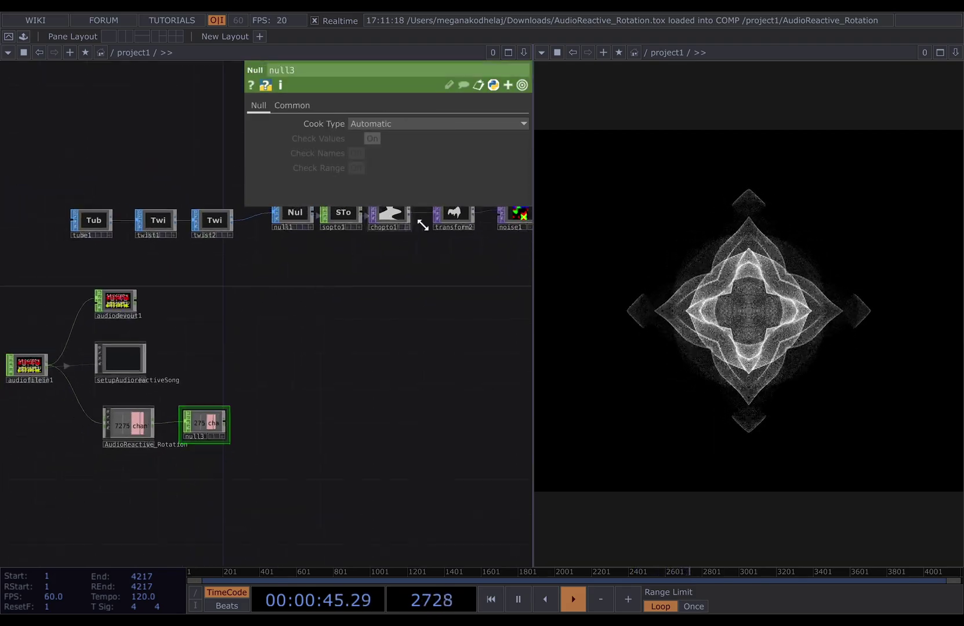
pyautogui.click(519, 216)
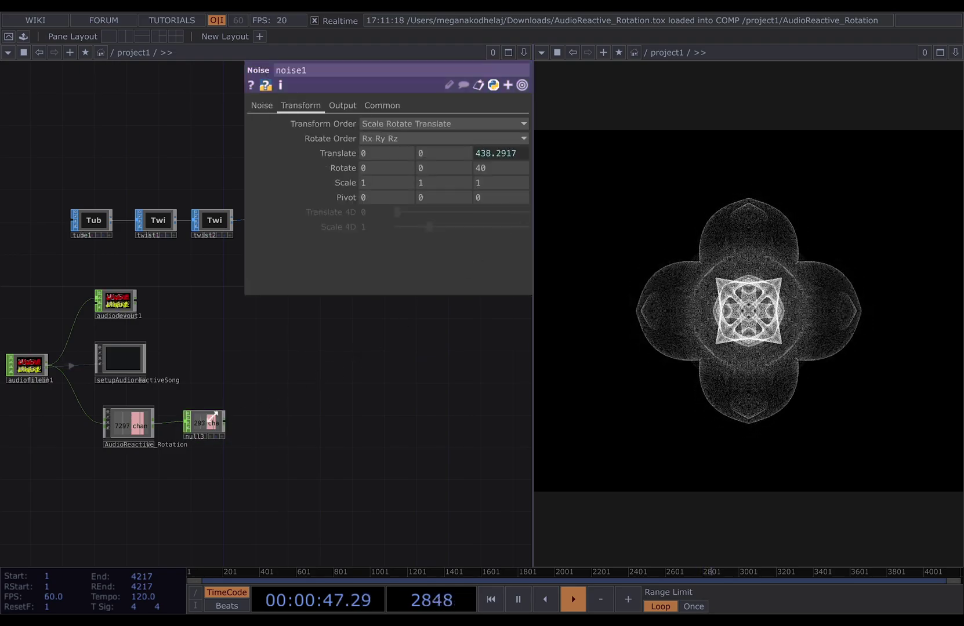
pyautogui.scroll(3, 219, 428)
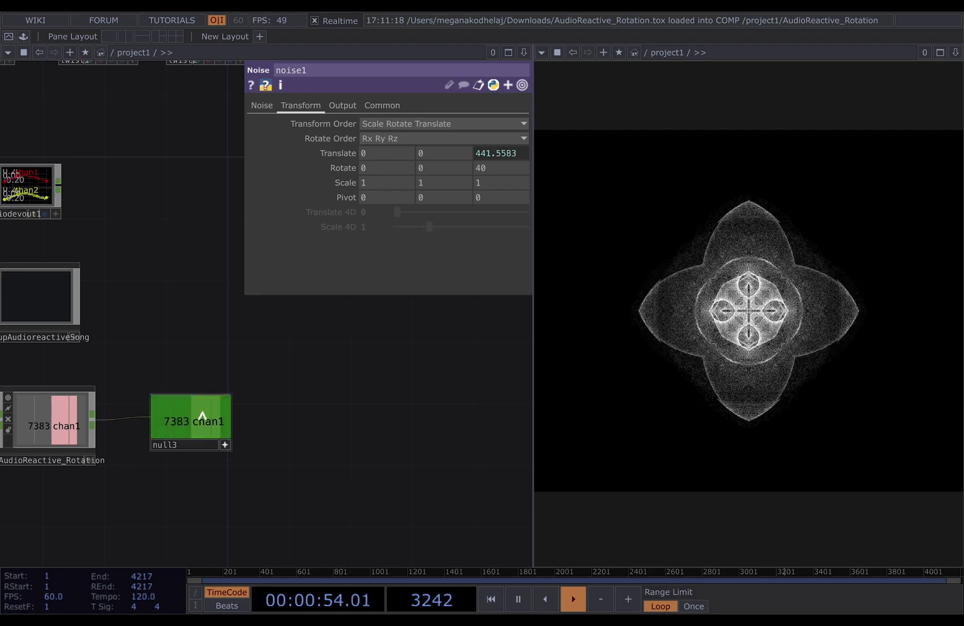
pyautogui.moveTo(201, 415); pyautogui.dragTo(496, 168)
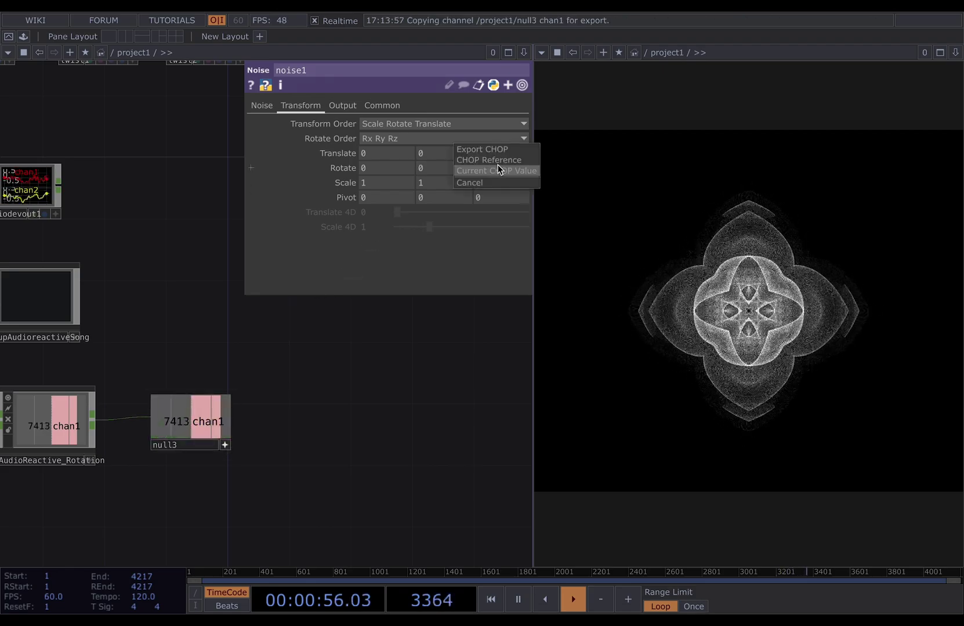
pyautogui.click(491, 160)
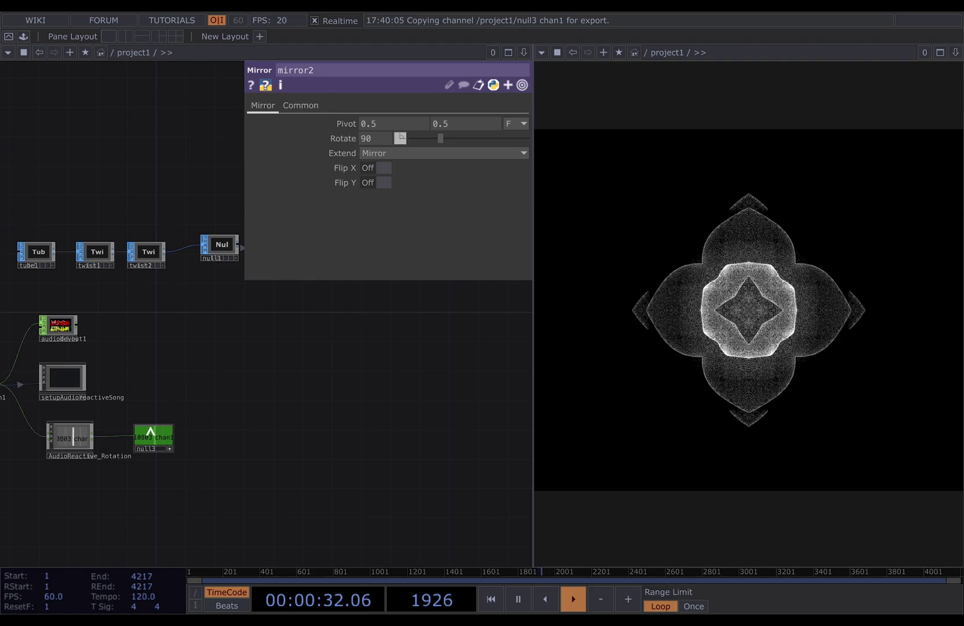
# - Drive the mirror2 TOP's Rotate parameter with a CHOP Reference to the chan1 channel of null3
pyautogui.moveTo(361, 182); pyautogui.dragTo(382, 141)
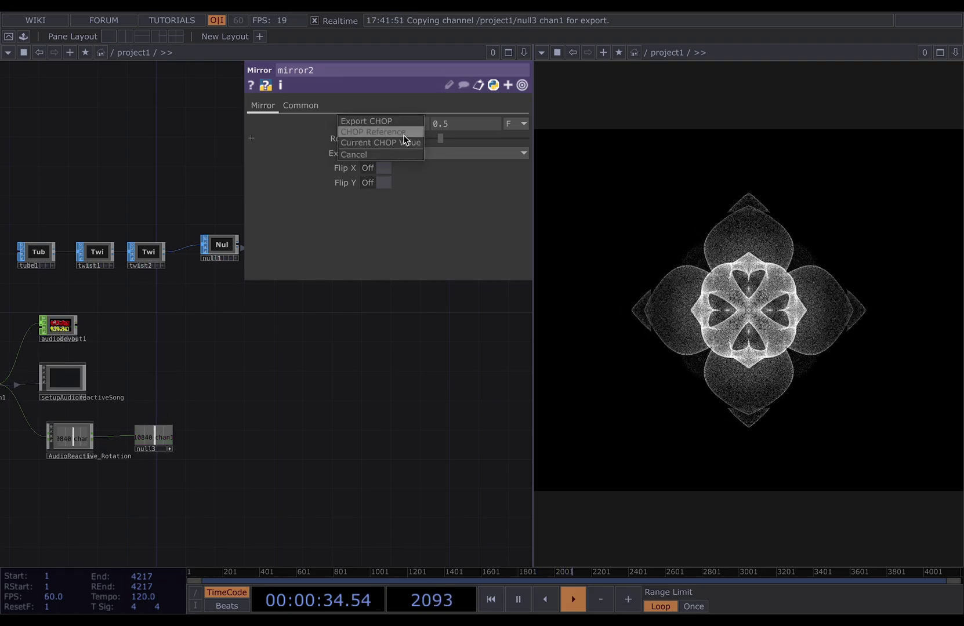
pyautogui.click(404, 132)
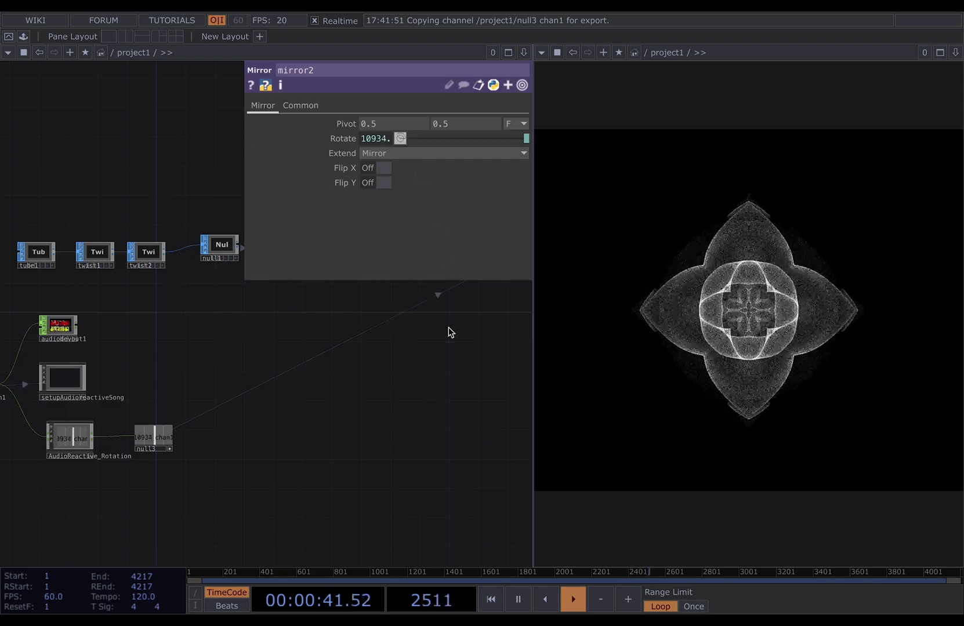
# - Show the parameters of the mirror1 TOP after render1
pyautogui.scroll(-3, 452, 404)
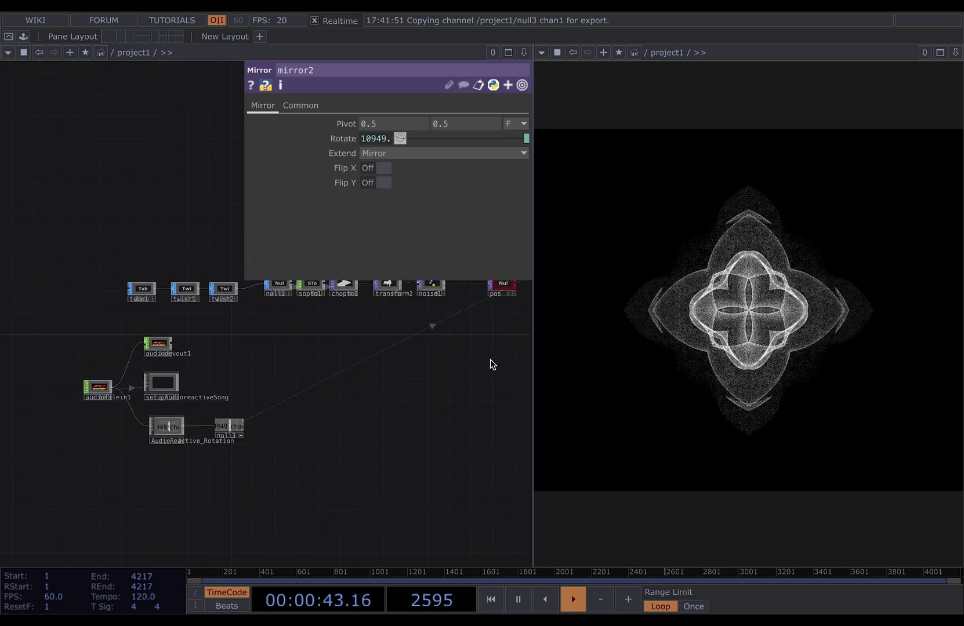
pyautogui.moveTo(490, 359); pyautogui.dragTo(344, 433)
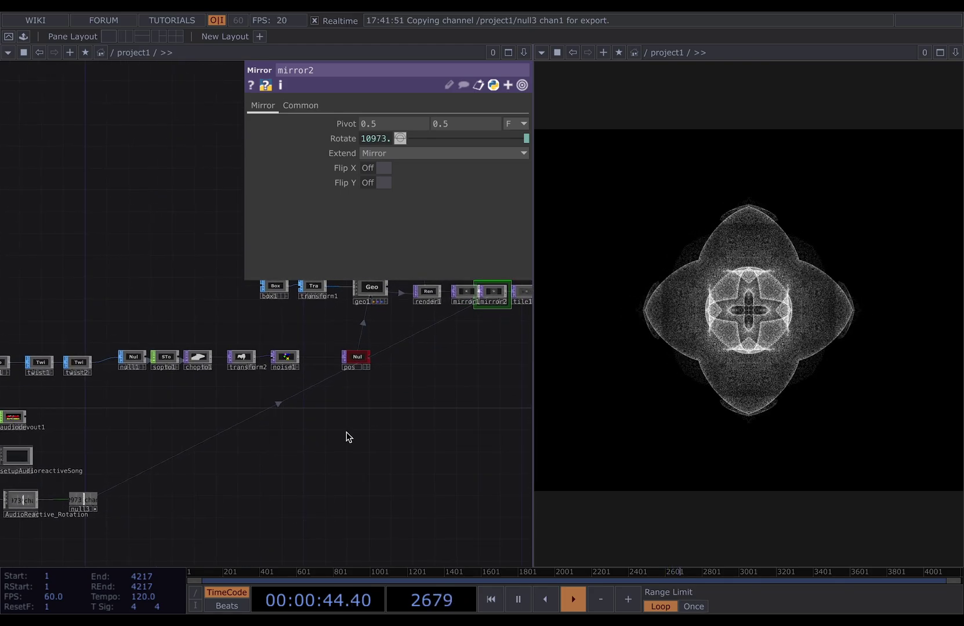
pyautogui.click(468, 292)
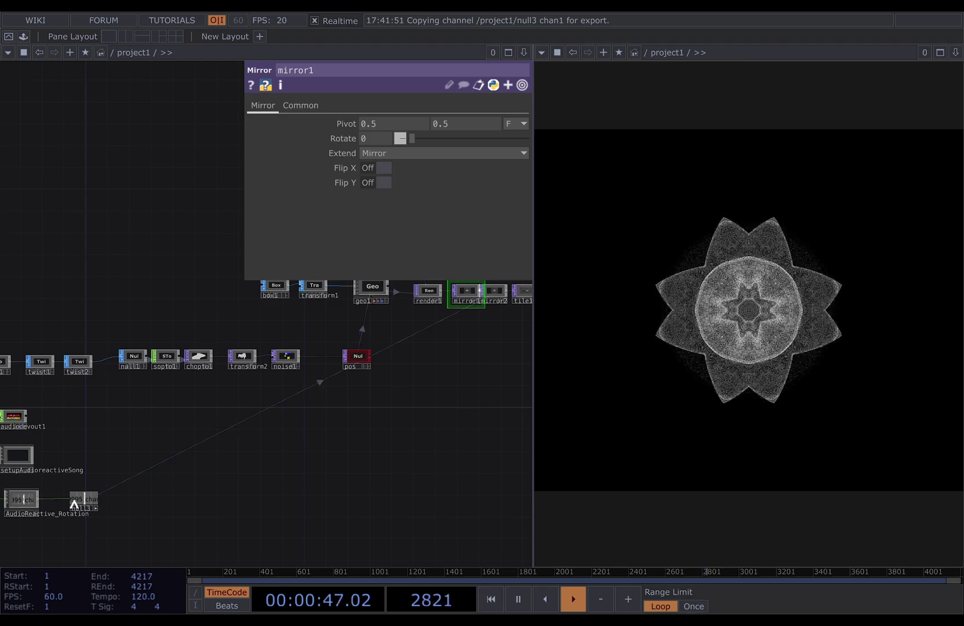